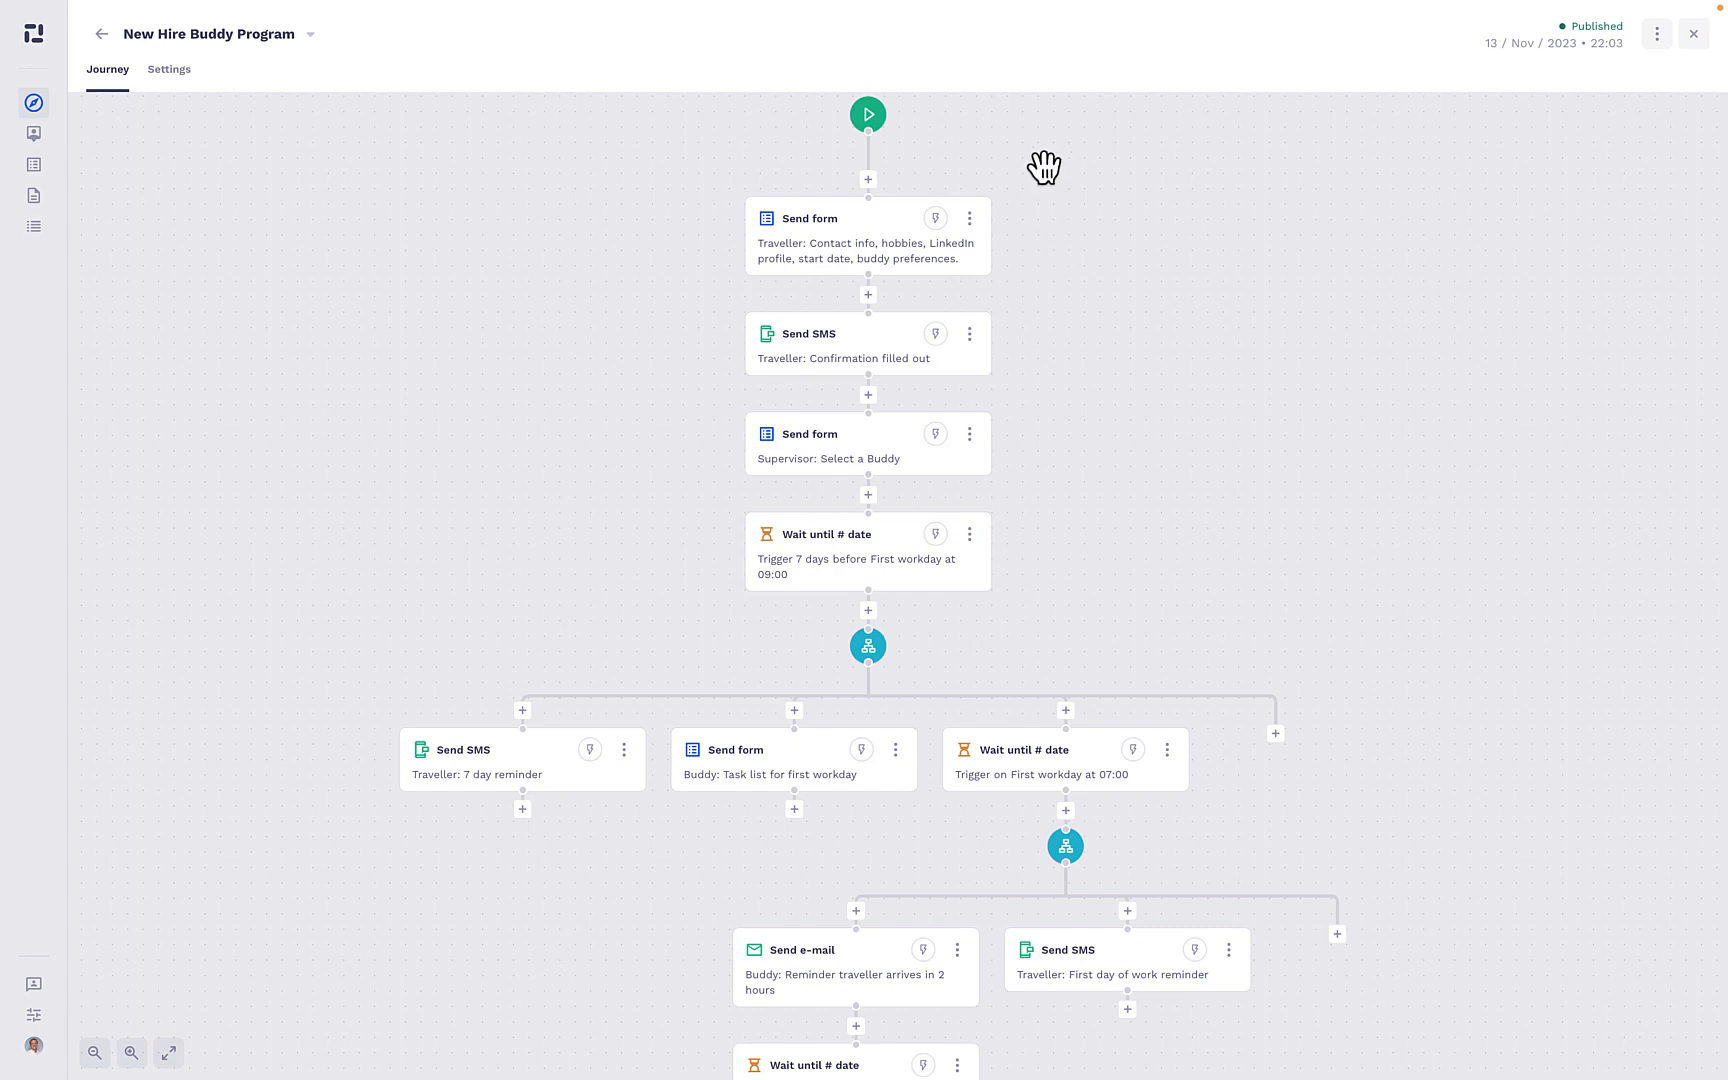
# - Review the traveller's first Send form action, its Buddy #1 form and the confirmation SMS in the journey
pyautogui.moveTo(1041, 166); pyautogui.dragTo(1030, 211)
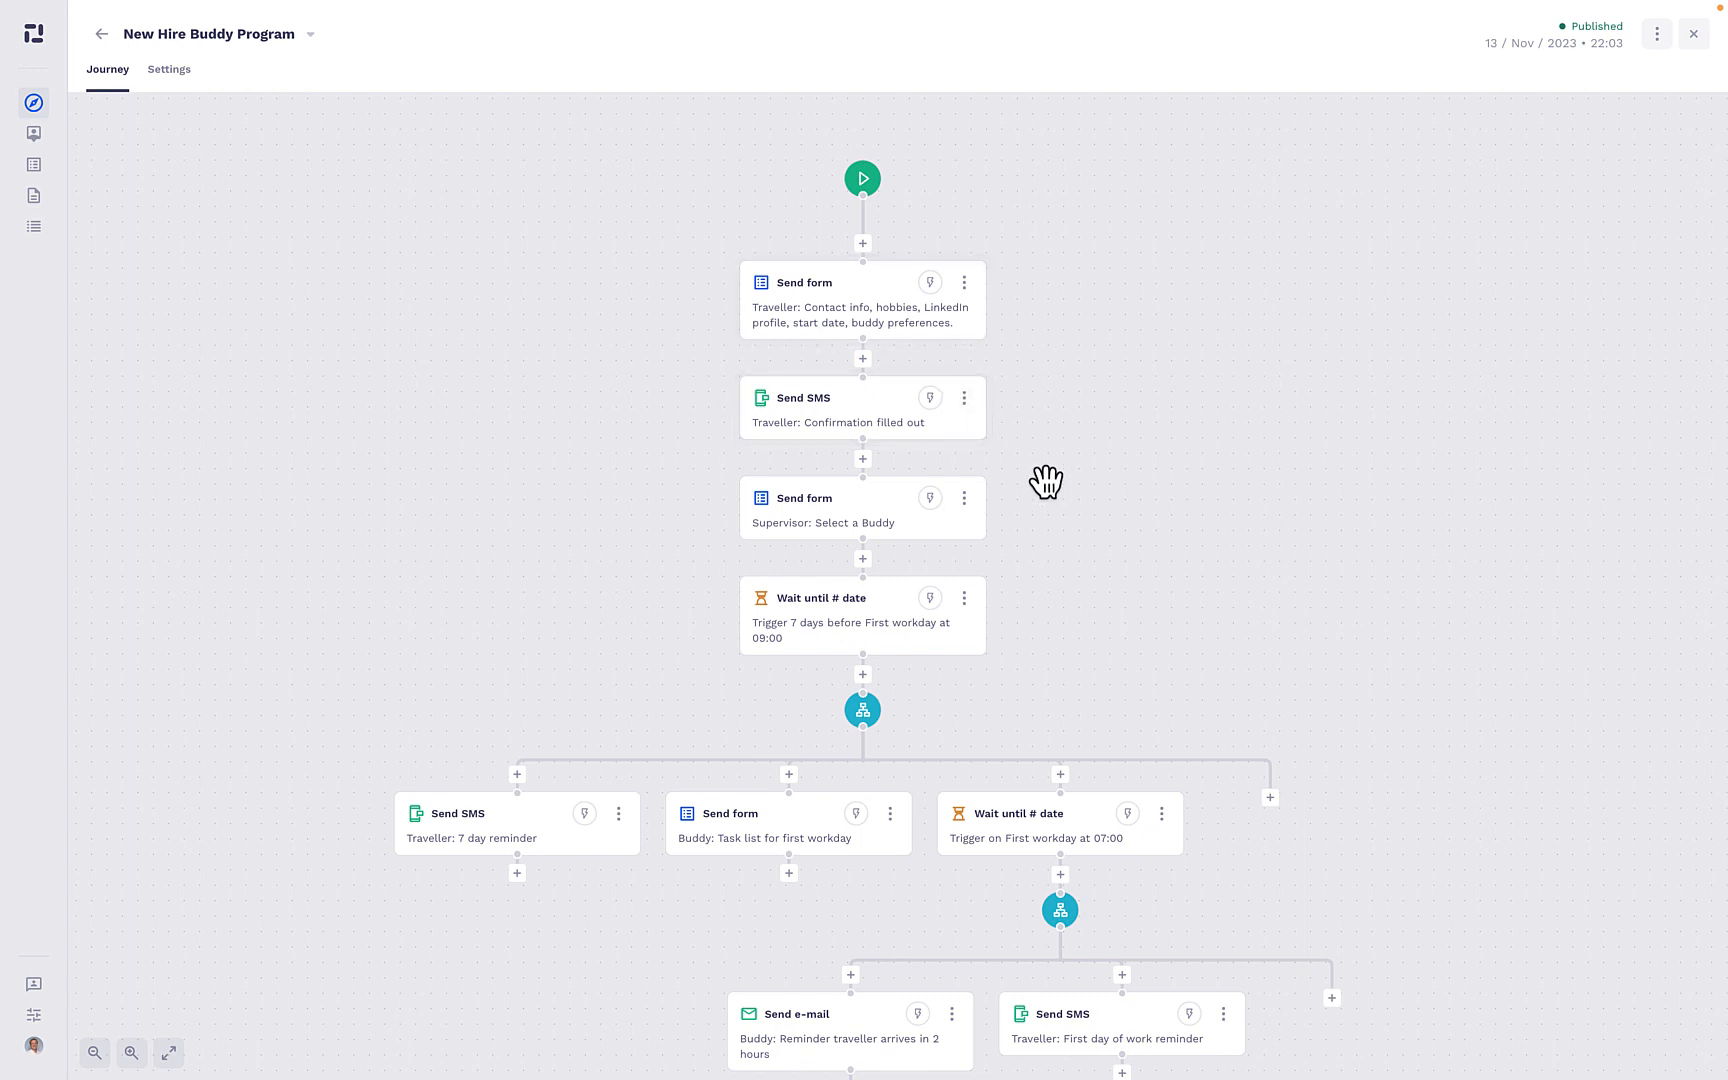
pyautogui.moveTo(1068, 748); pyautogui.dragTo(1084, 490)
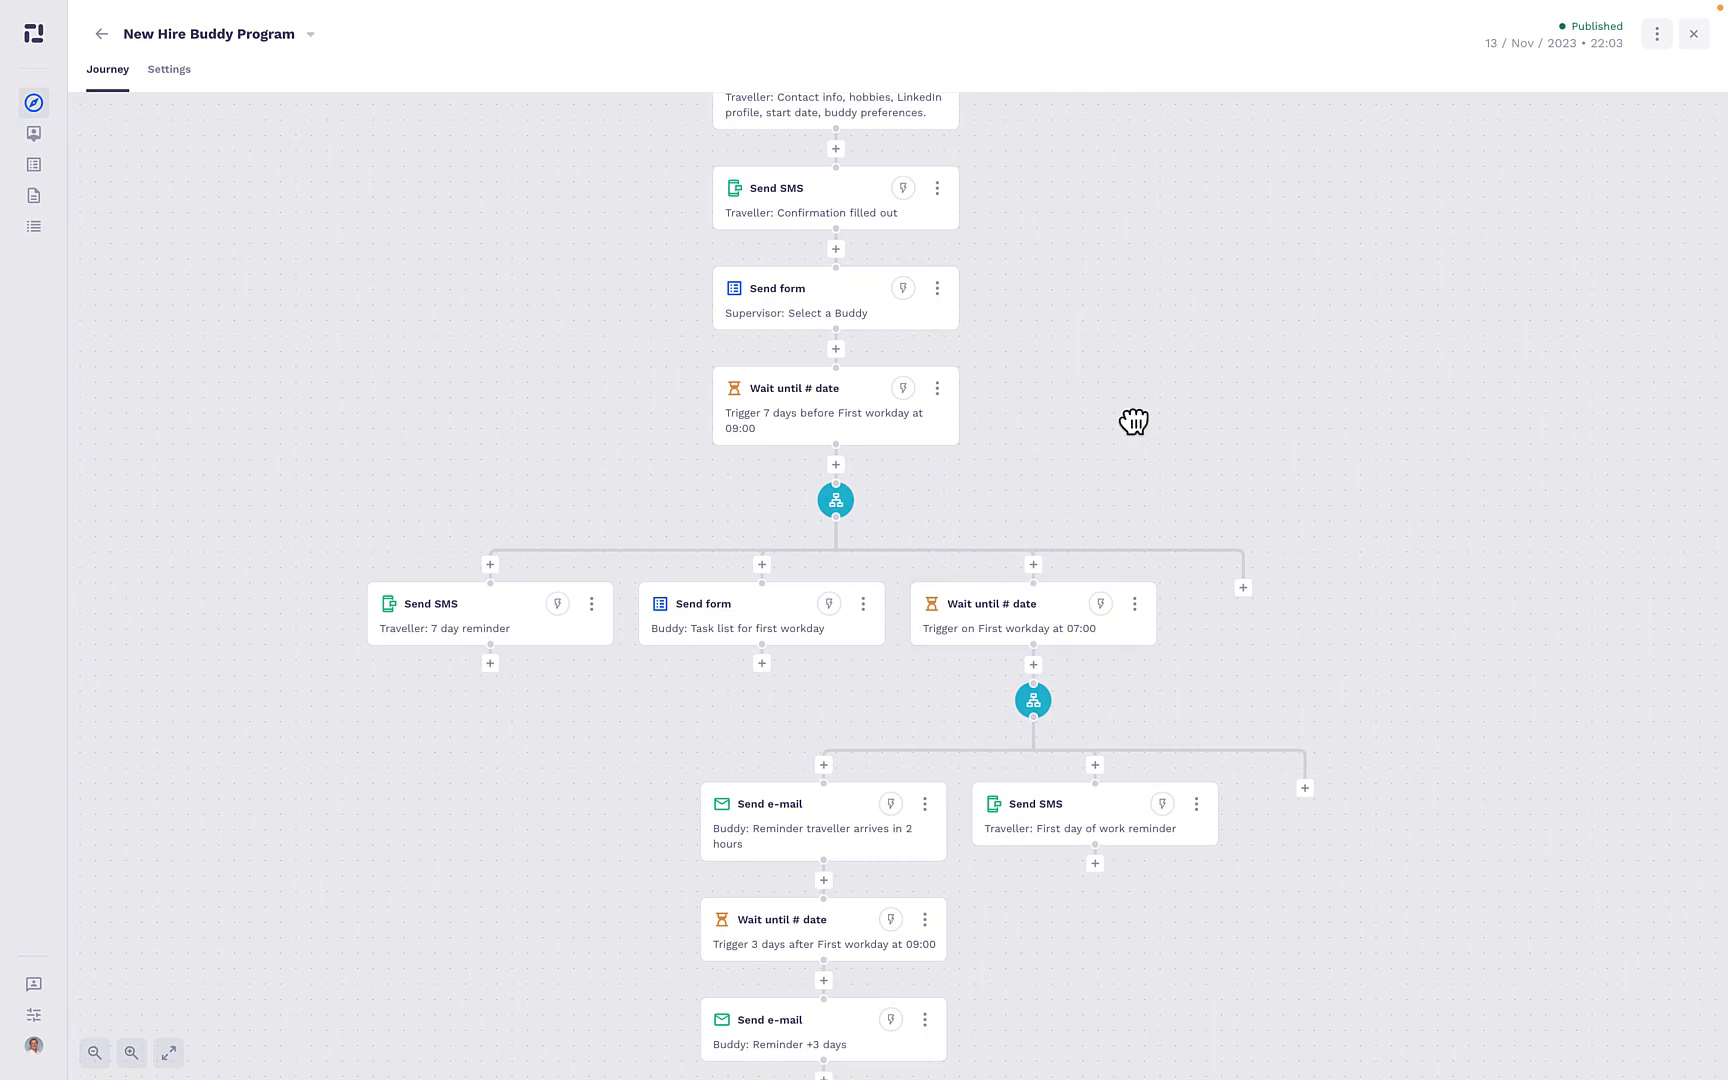
pyautogui.moveTo(1134, 420); pyautogui.dragTo(1072, 521)
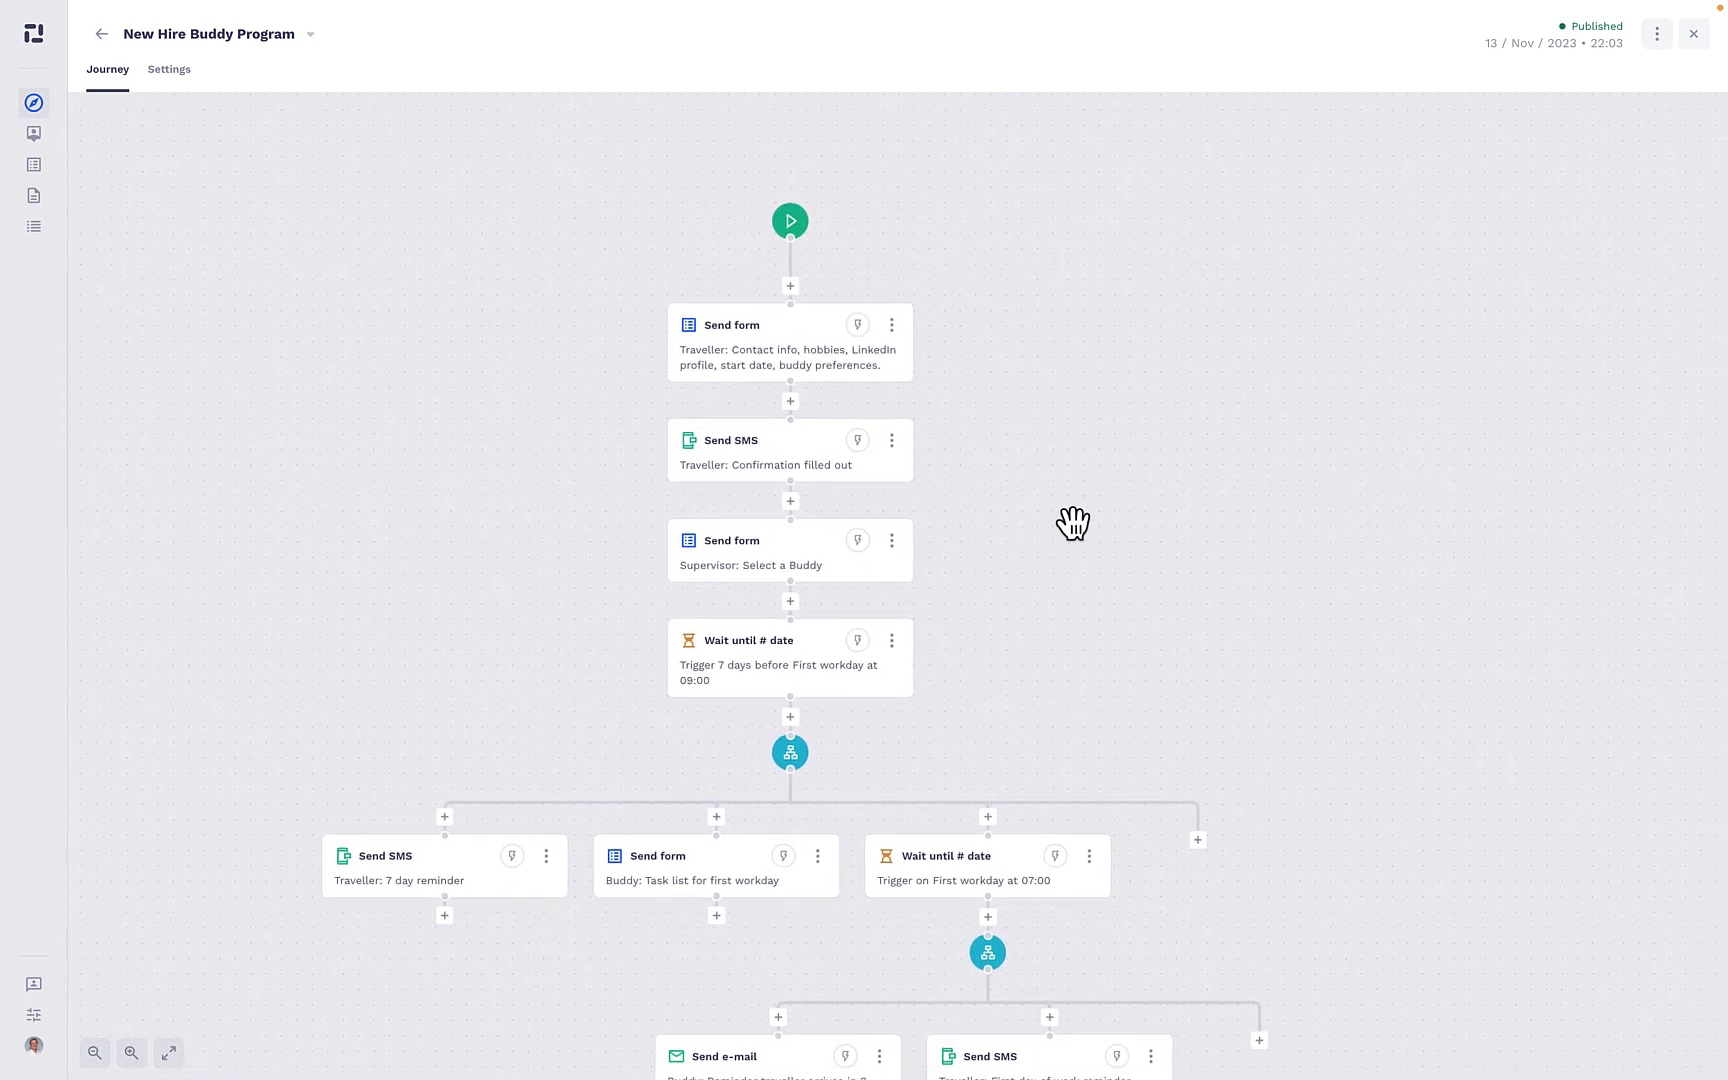
pyautogui.click(787, 372)
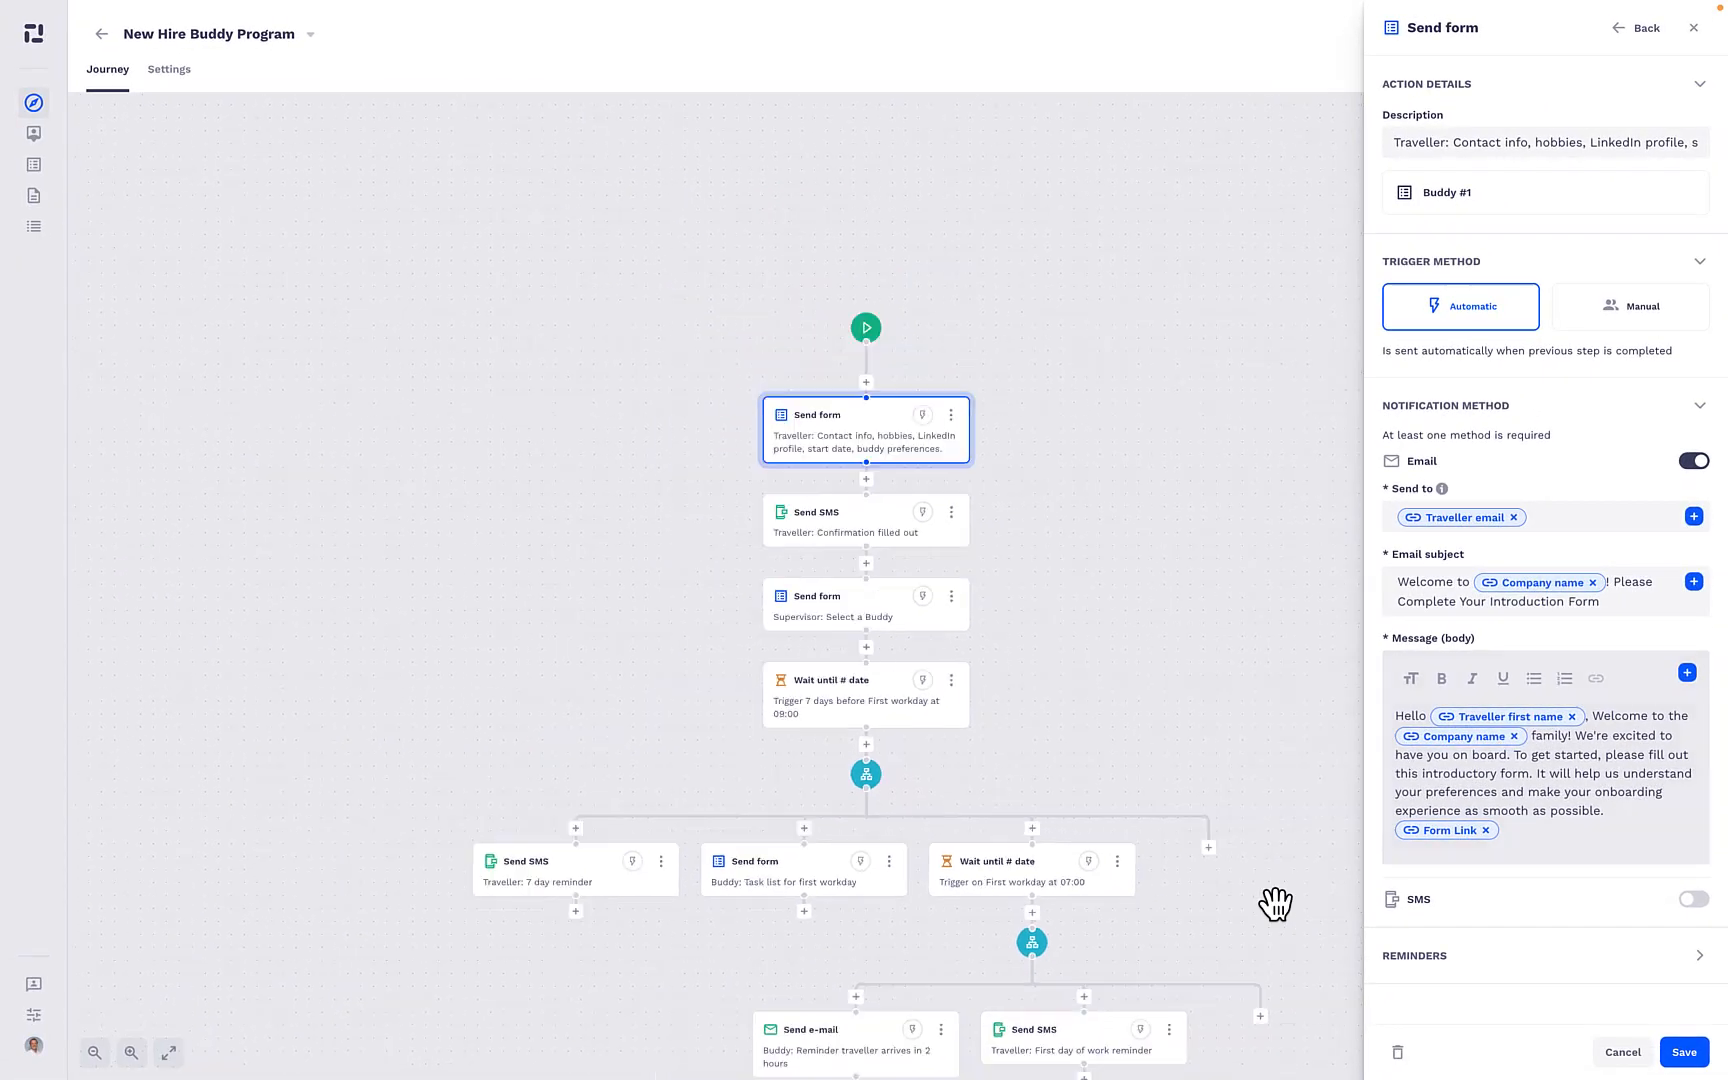
pyautogui.scroll(-5, 1268, 903)
pyautogui.scroll(8, 1265, 905)
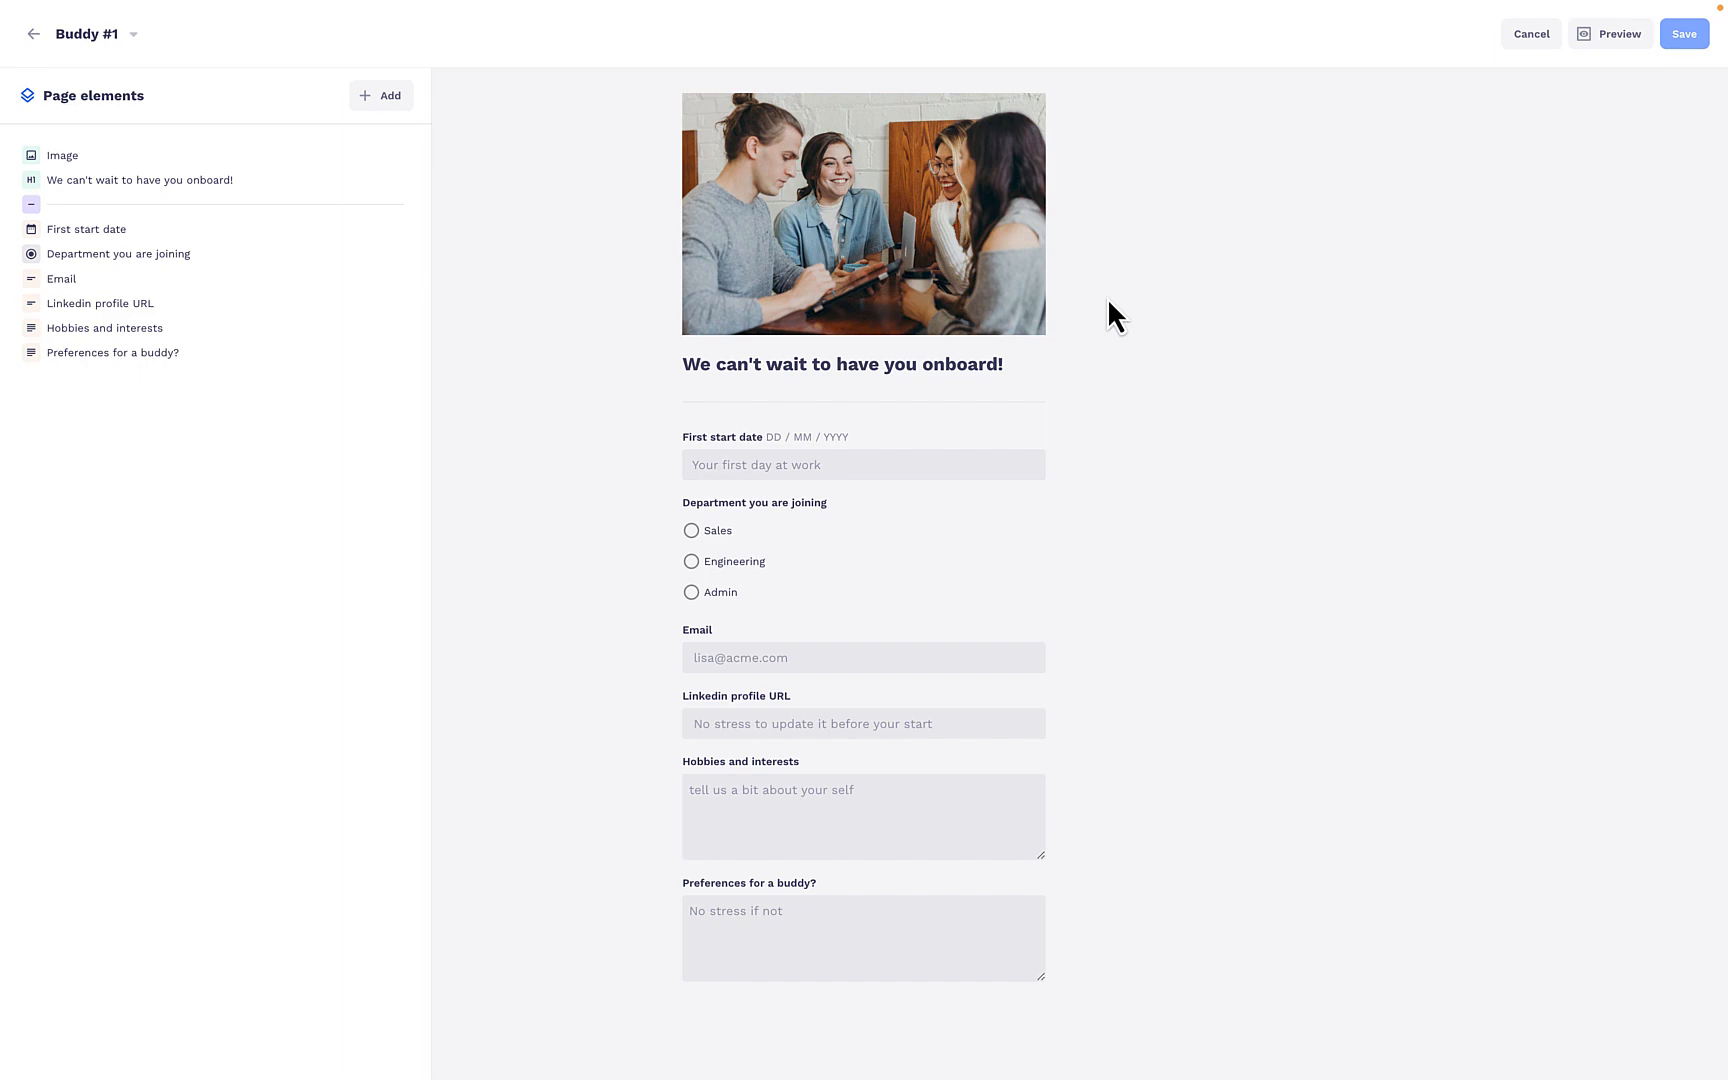
pyautogui.hotkey('ctrl', 'Tab')
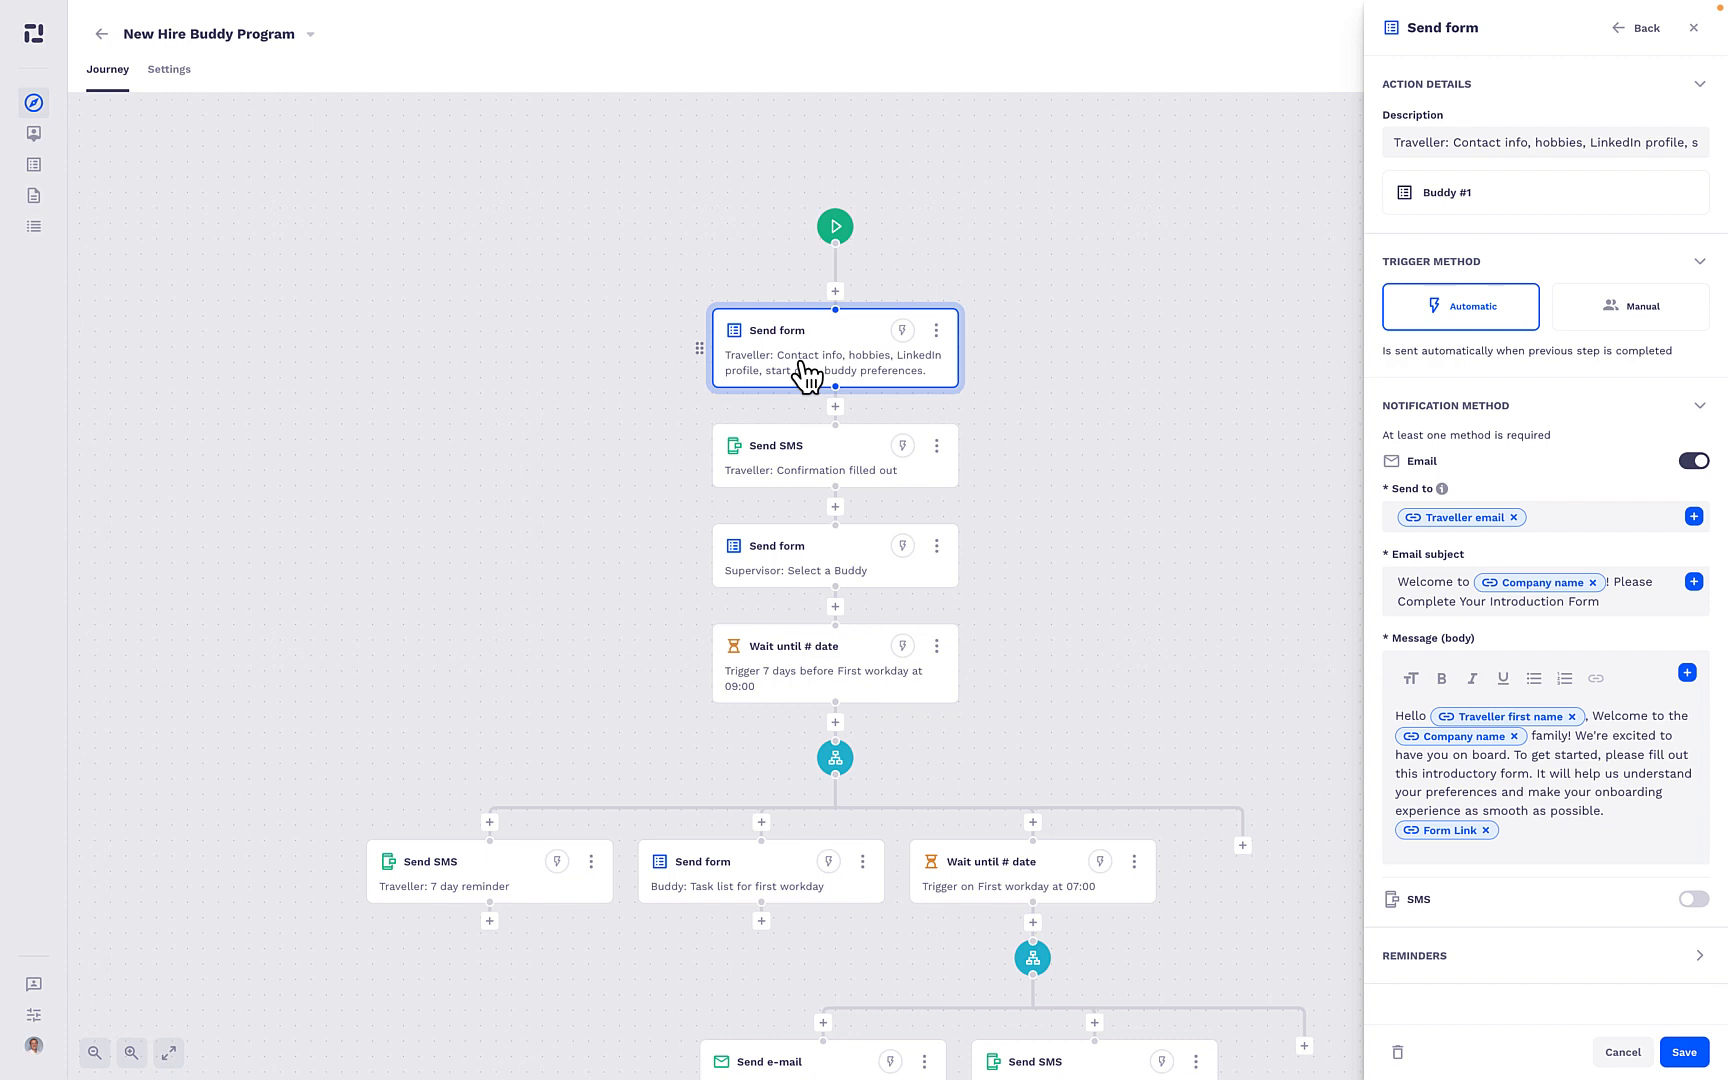
pyautogui.click(806, 470)
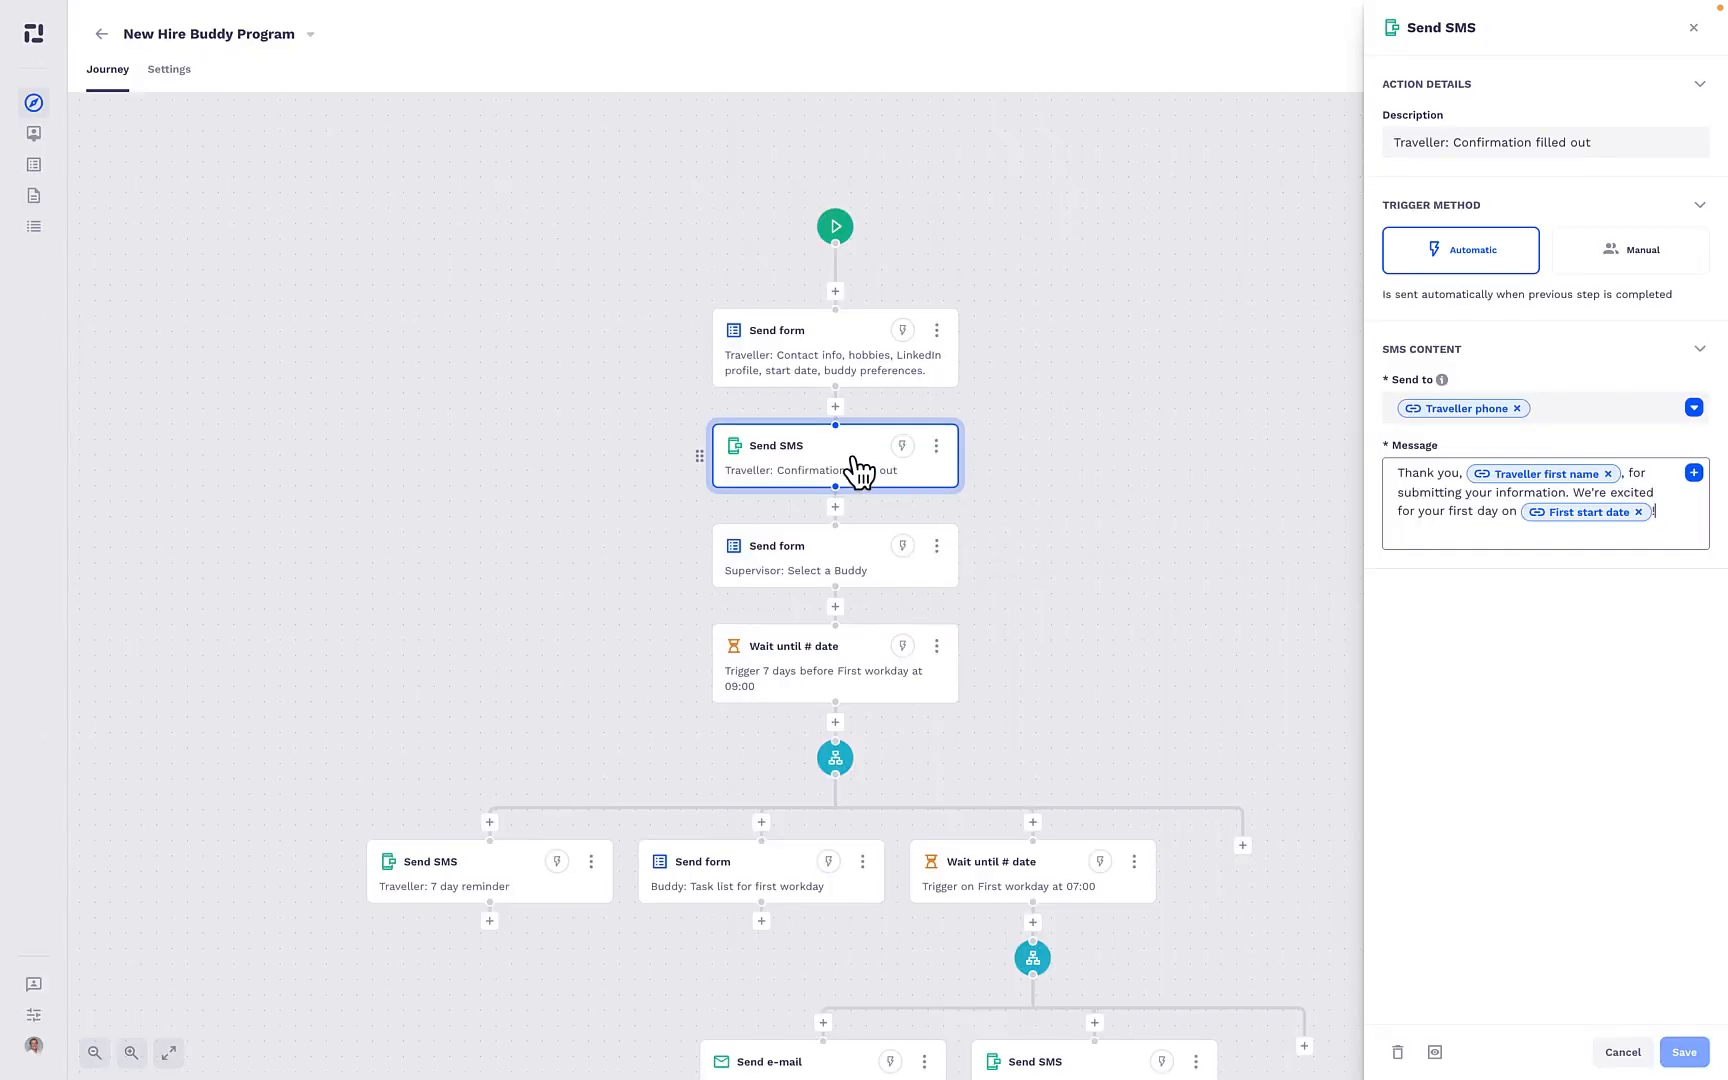
# - Replace the e-mail recipient of the "Supervisor: Select a Buddy" form action with the Supervisor email variable
pyautogui.click(837, 569)
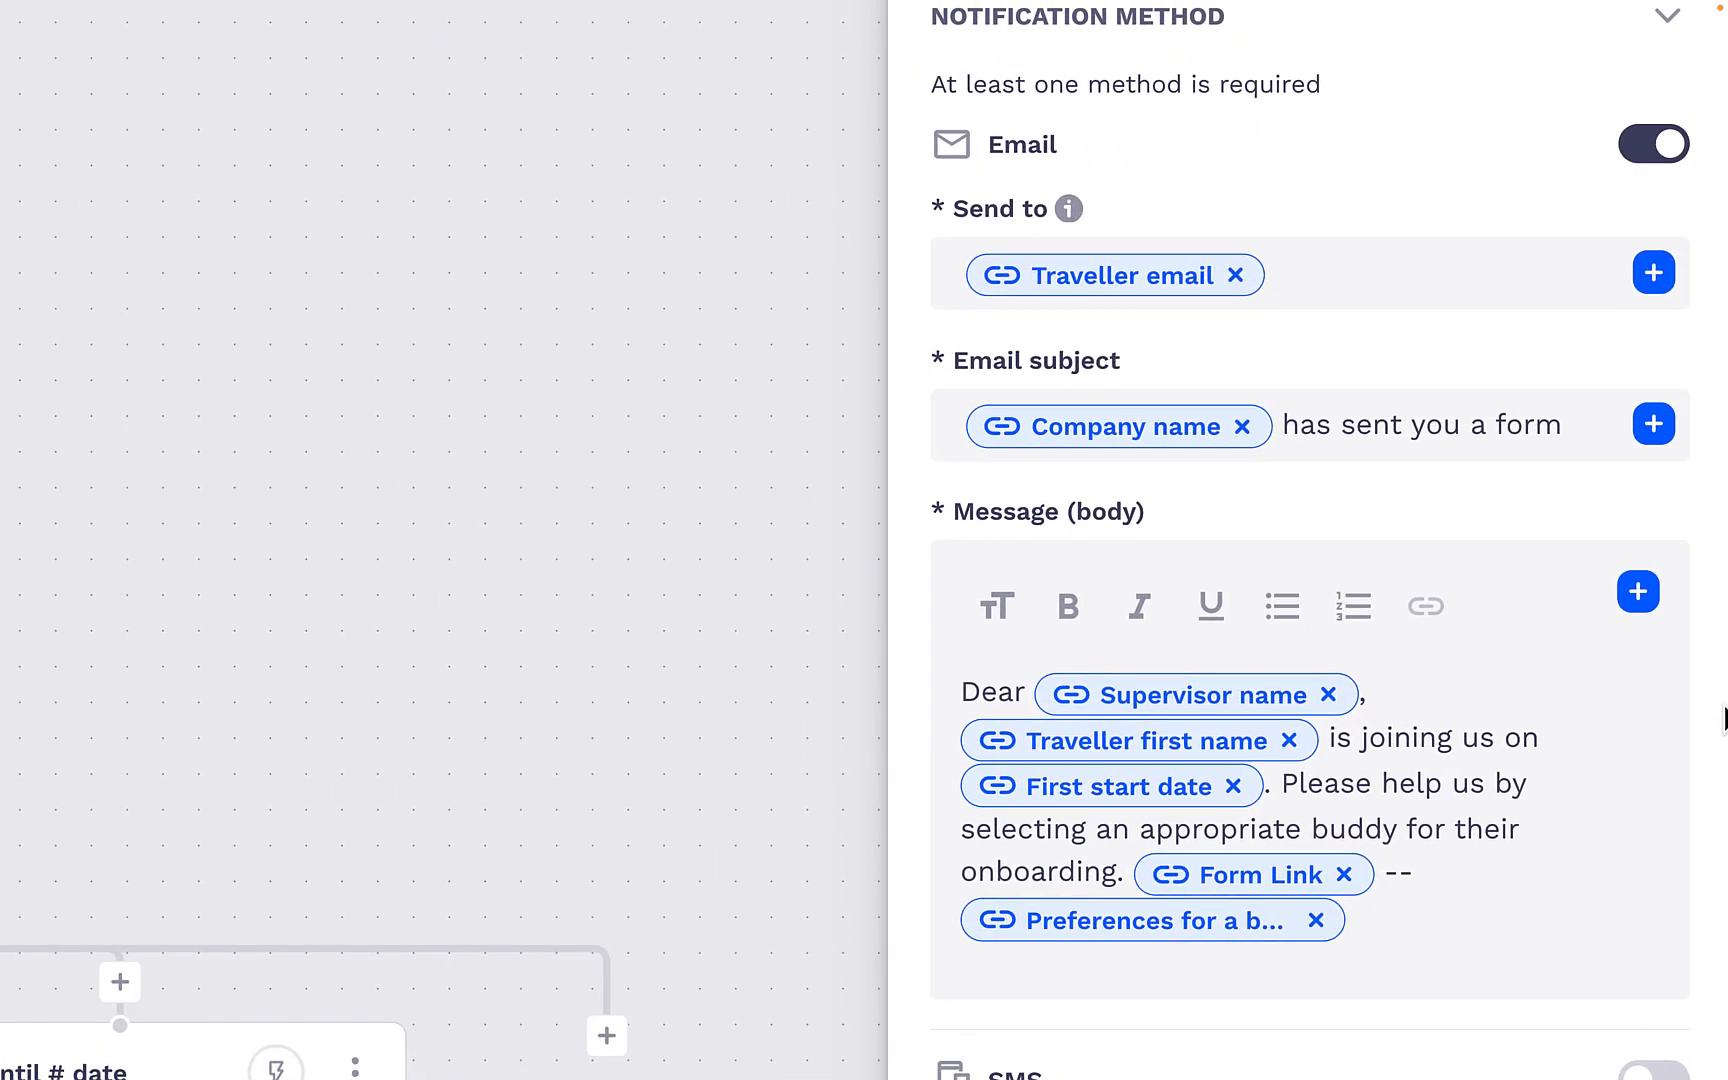
pyautogui.click(1419, 272)
pyautogui.press('BackSpace')
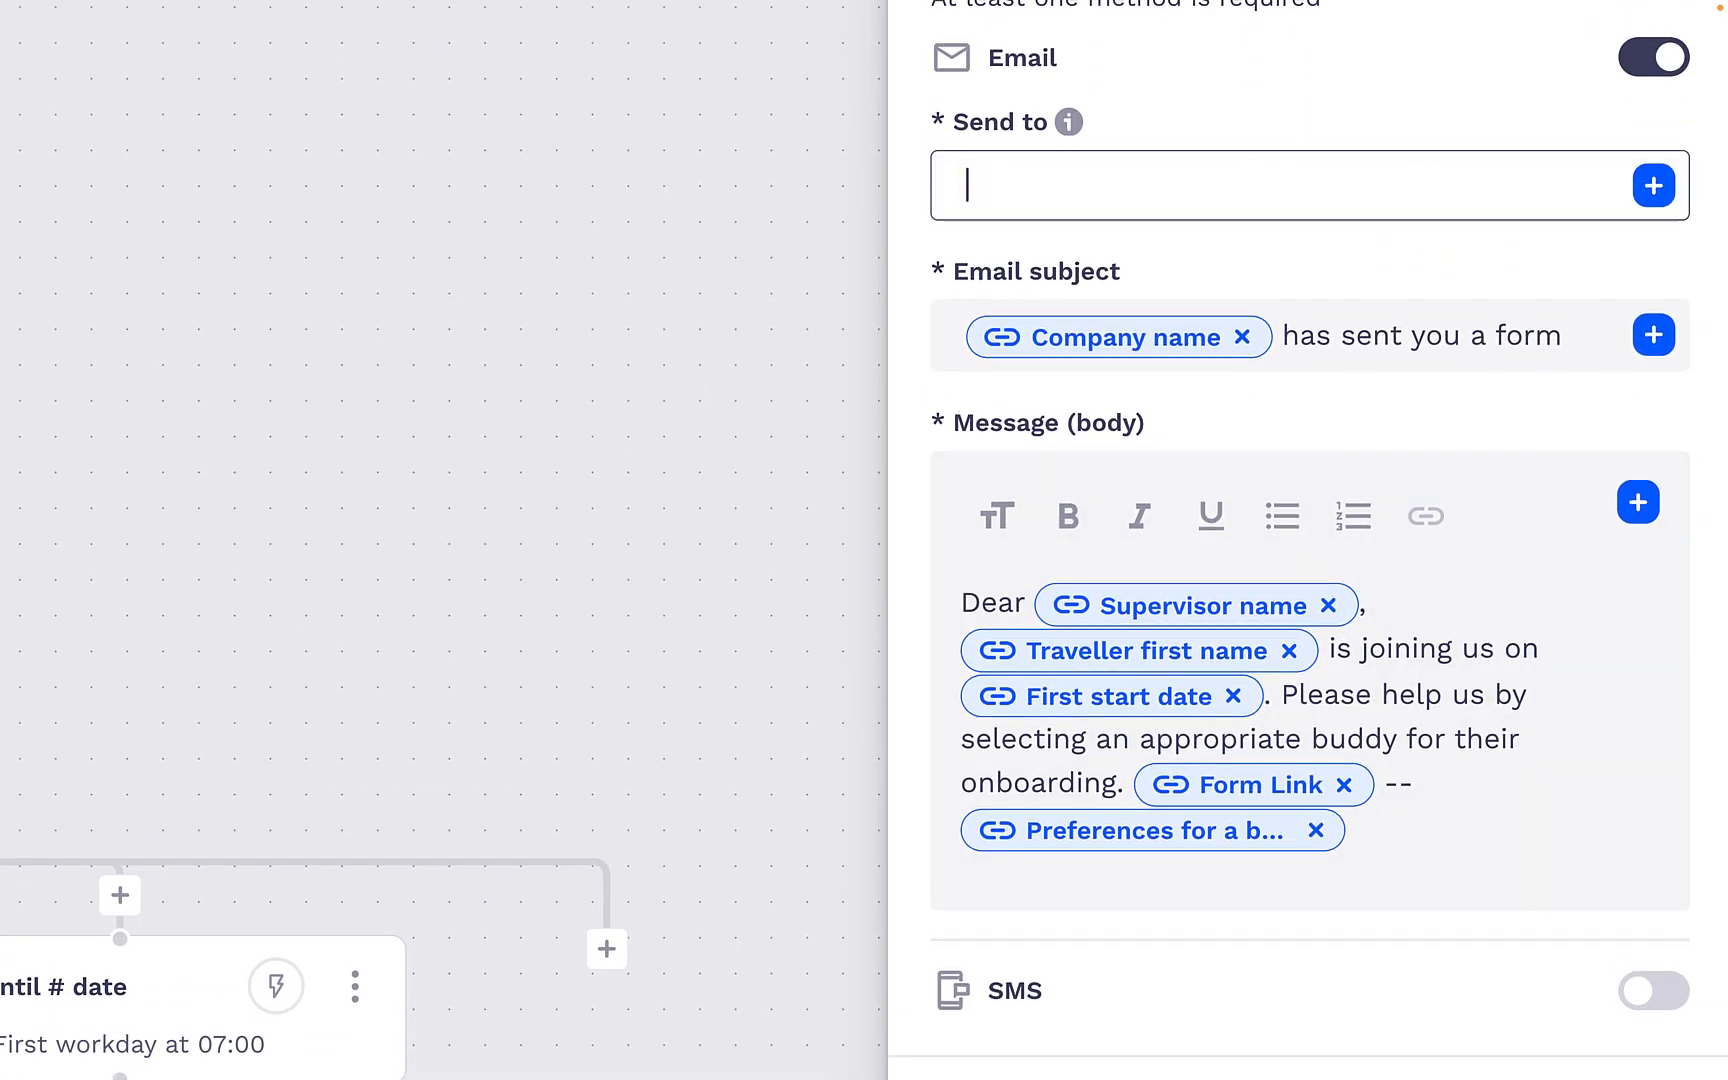
pyautogui.click(1654, 186)
pyautogui.click(1452, 459)
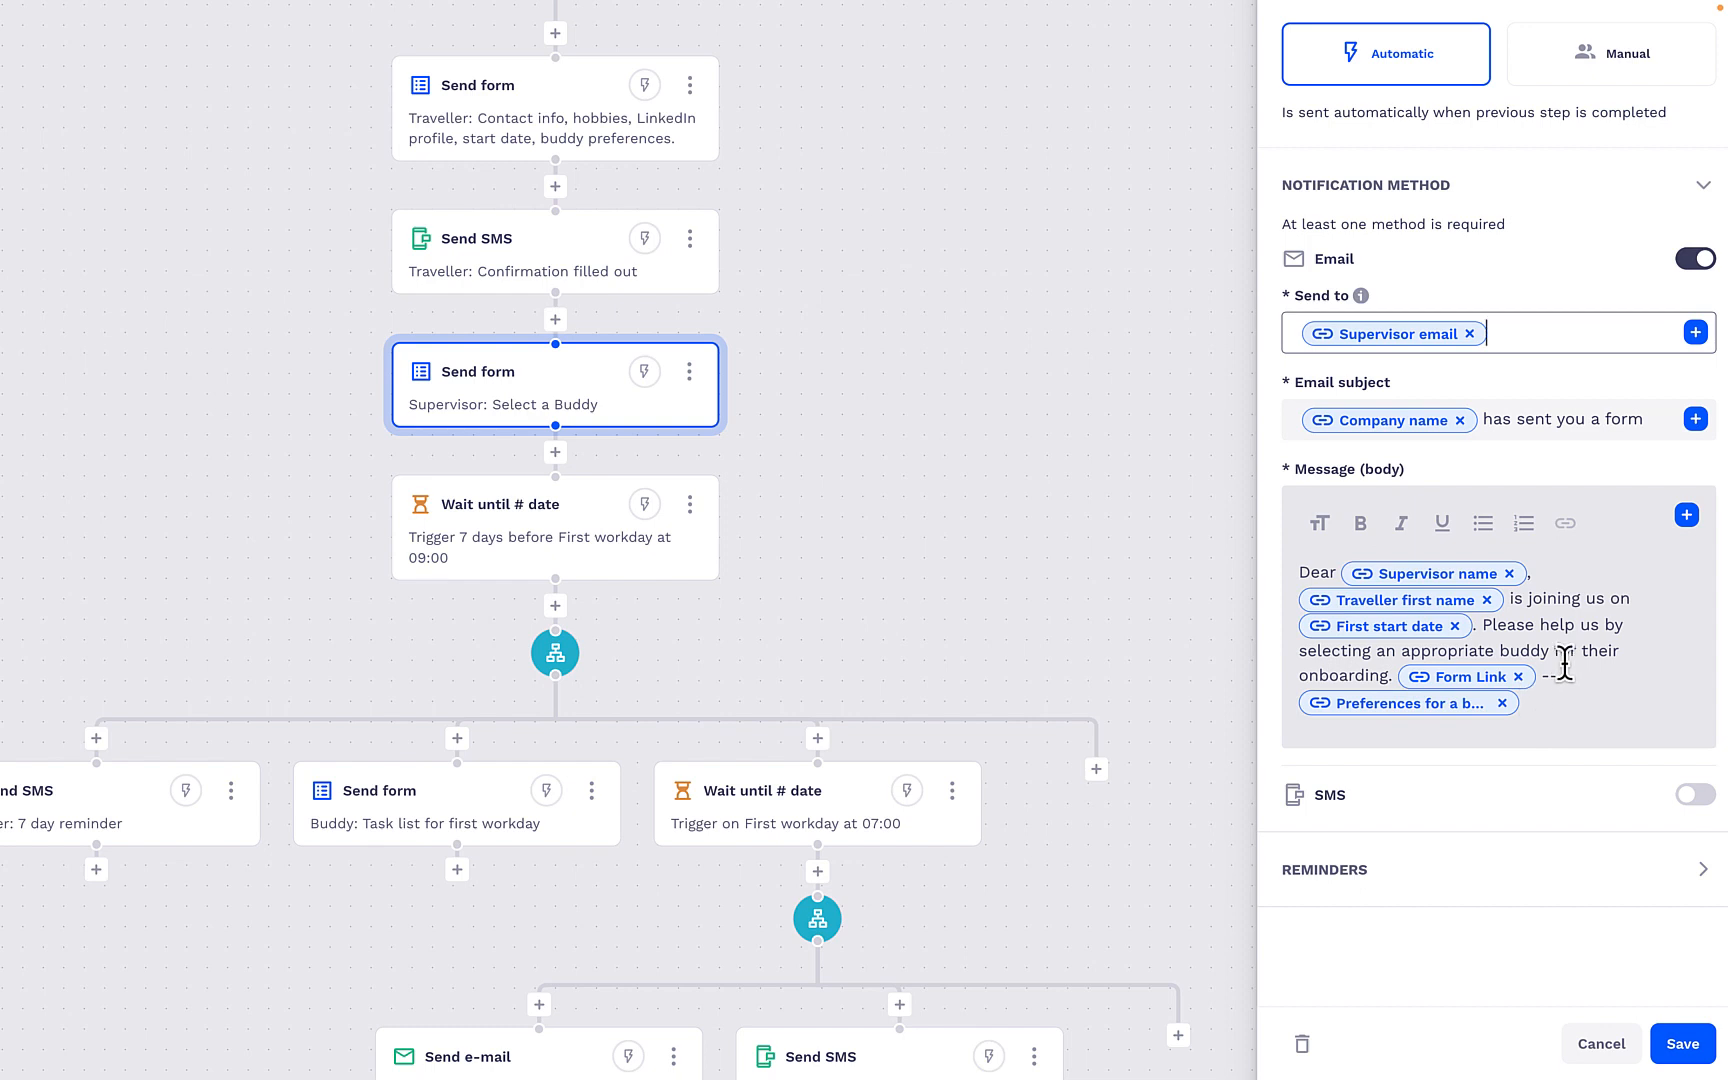
# - Examine the buddy preferences variable in the supervisor's e-mail message
pyautogui.moveTo(1459, 700)
pyautogui.moveTo(1372, 705)
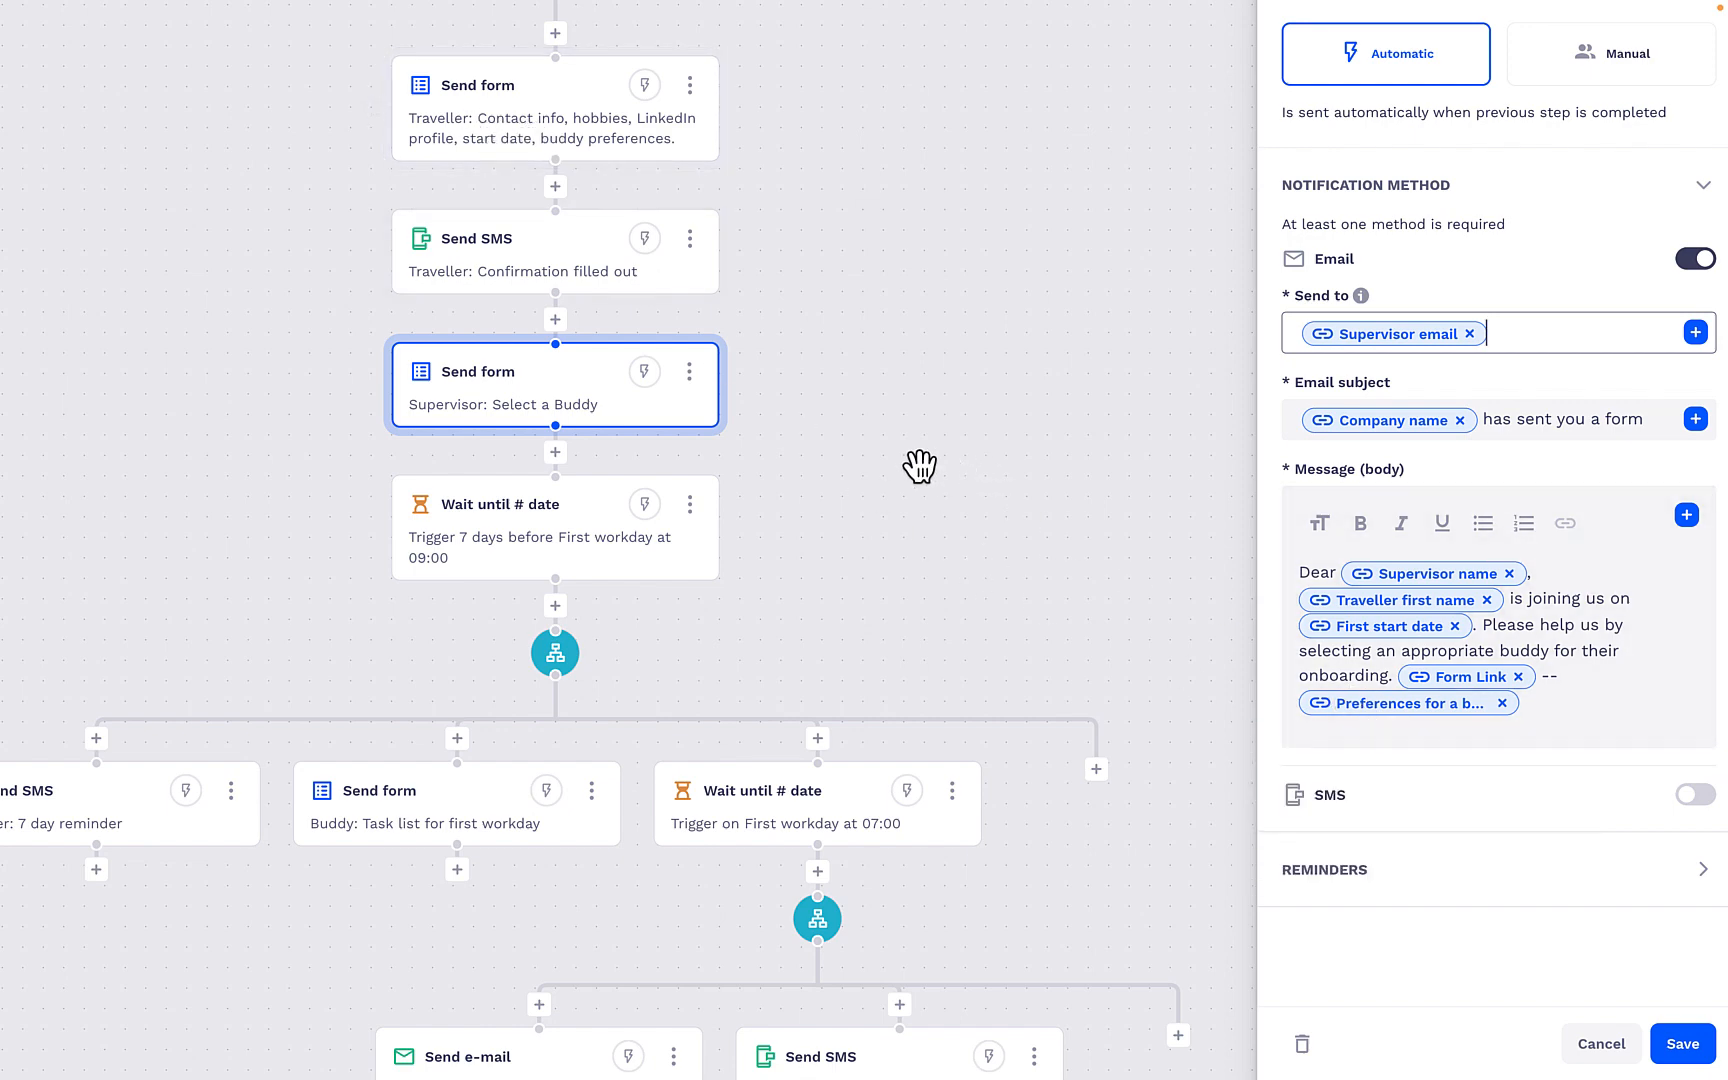
pyautogui.scroll(-5, 885, 440)
pyautogui.scroll(5, 848, 432)
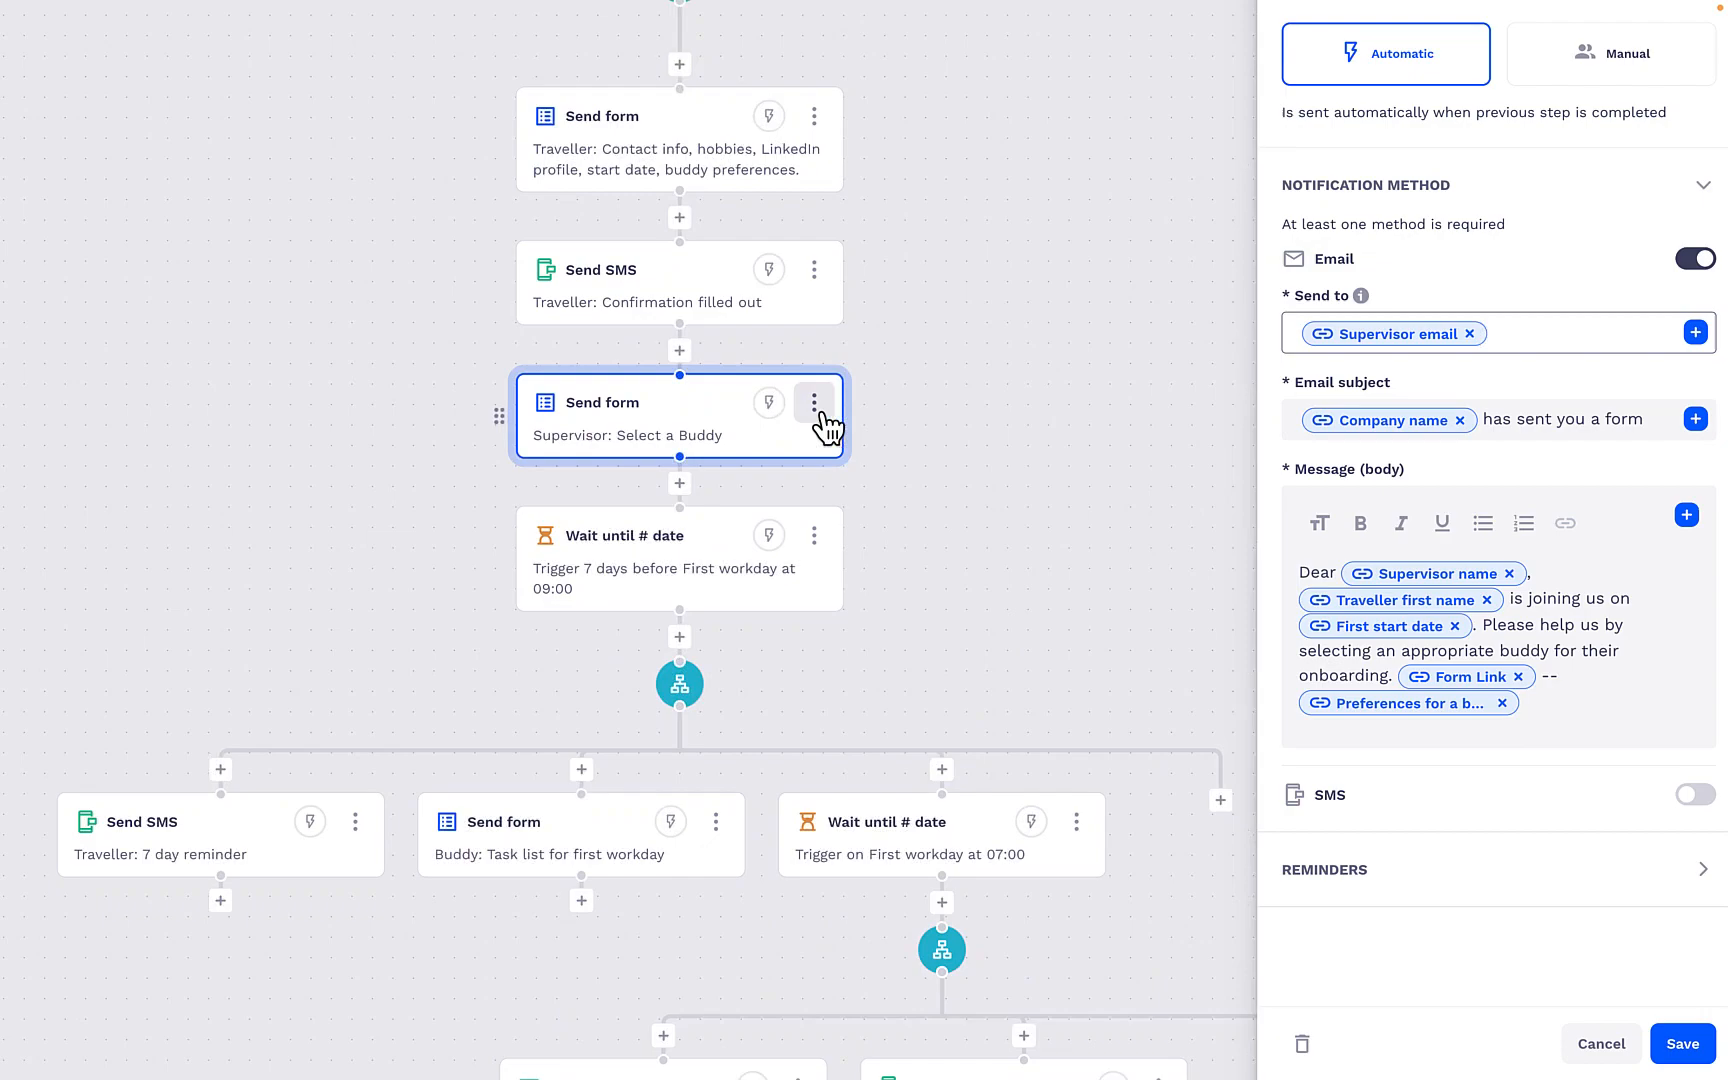
# - Examine the Form for Supervisor to Select a Buddy and the pre-defined list options of its Single choice question
pyautogui.click(700, 405)
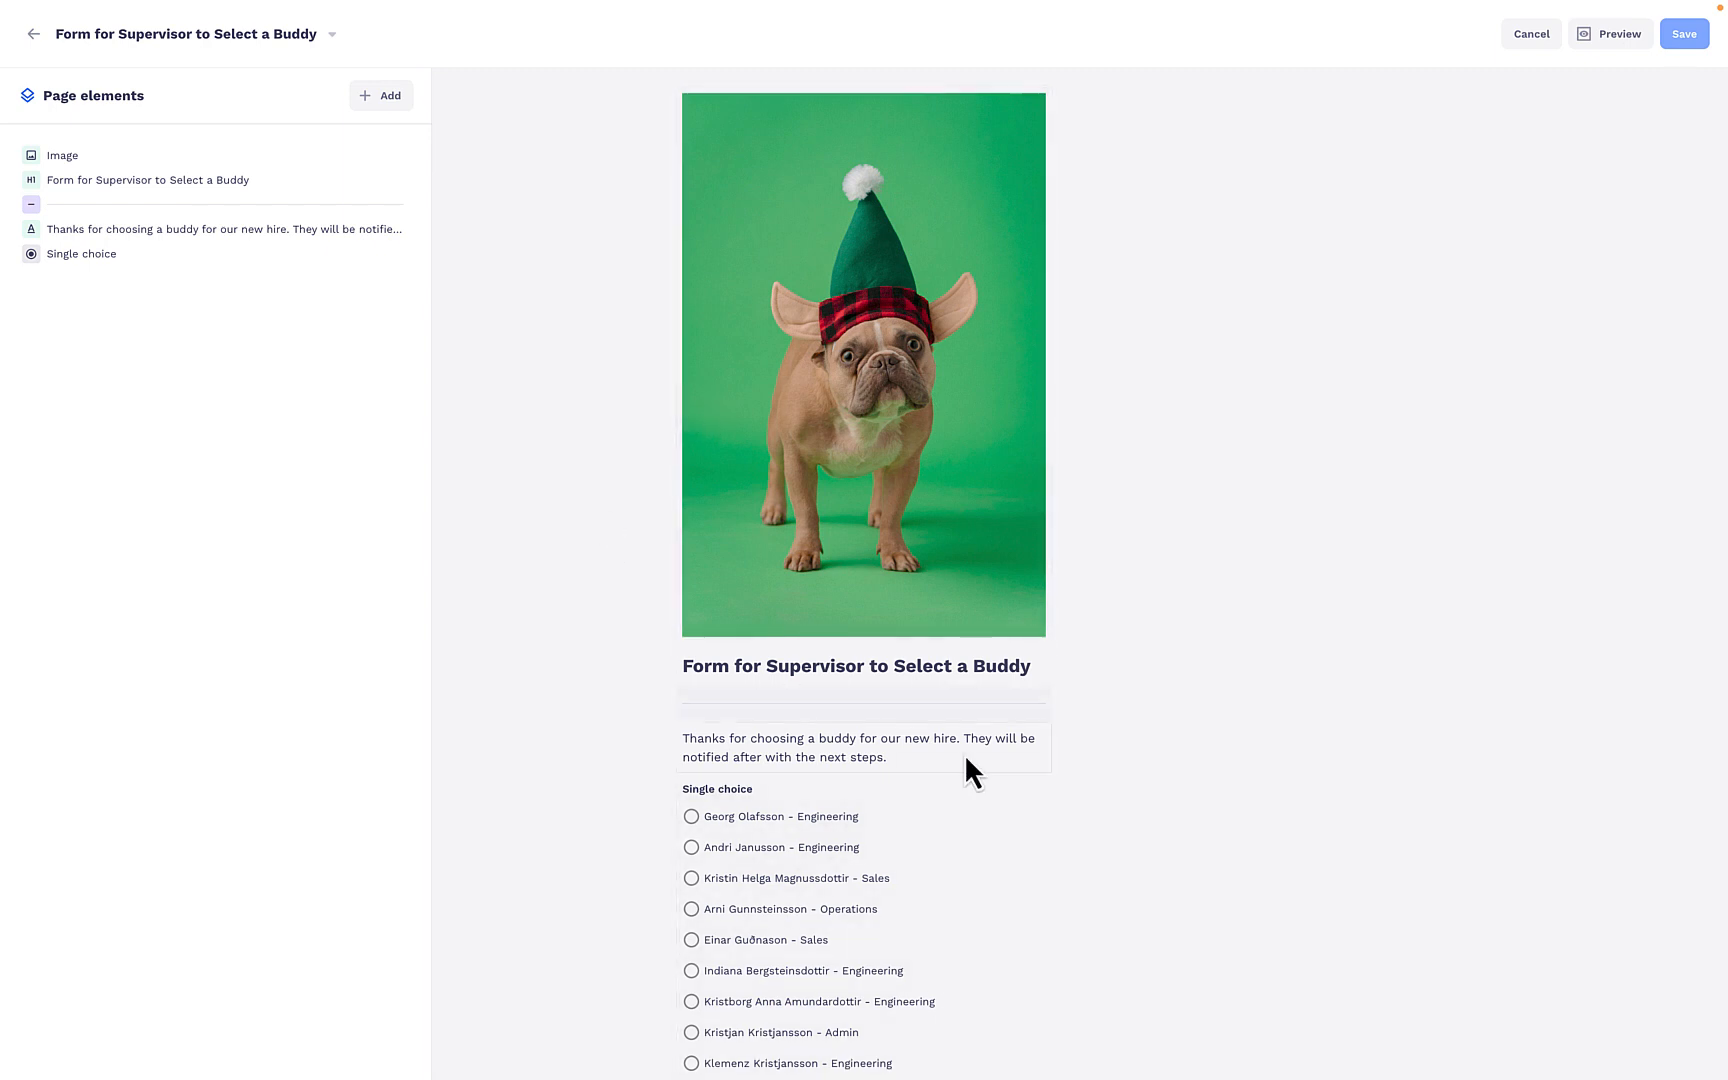
pyautogui.scroll(-3, 975, 758)
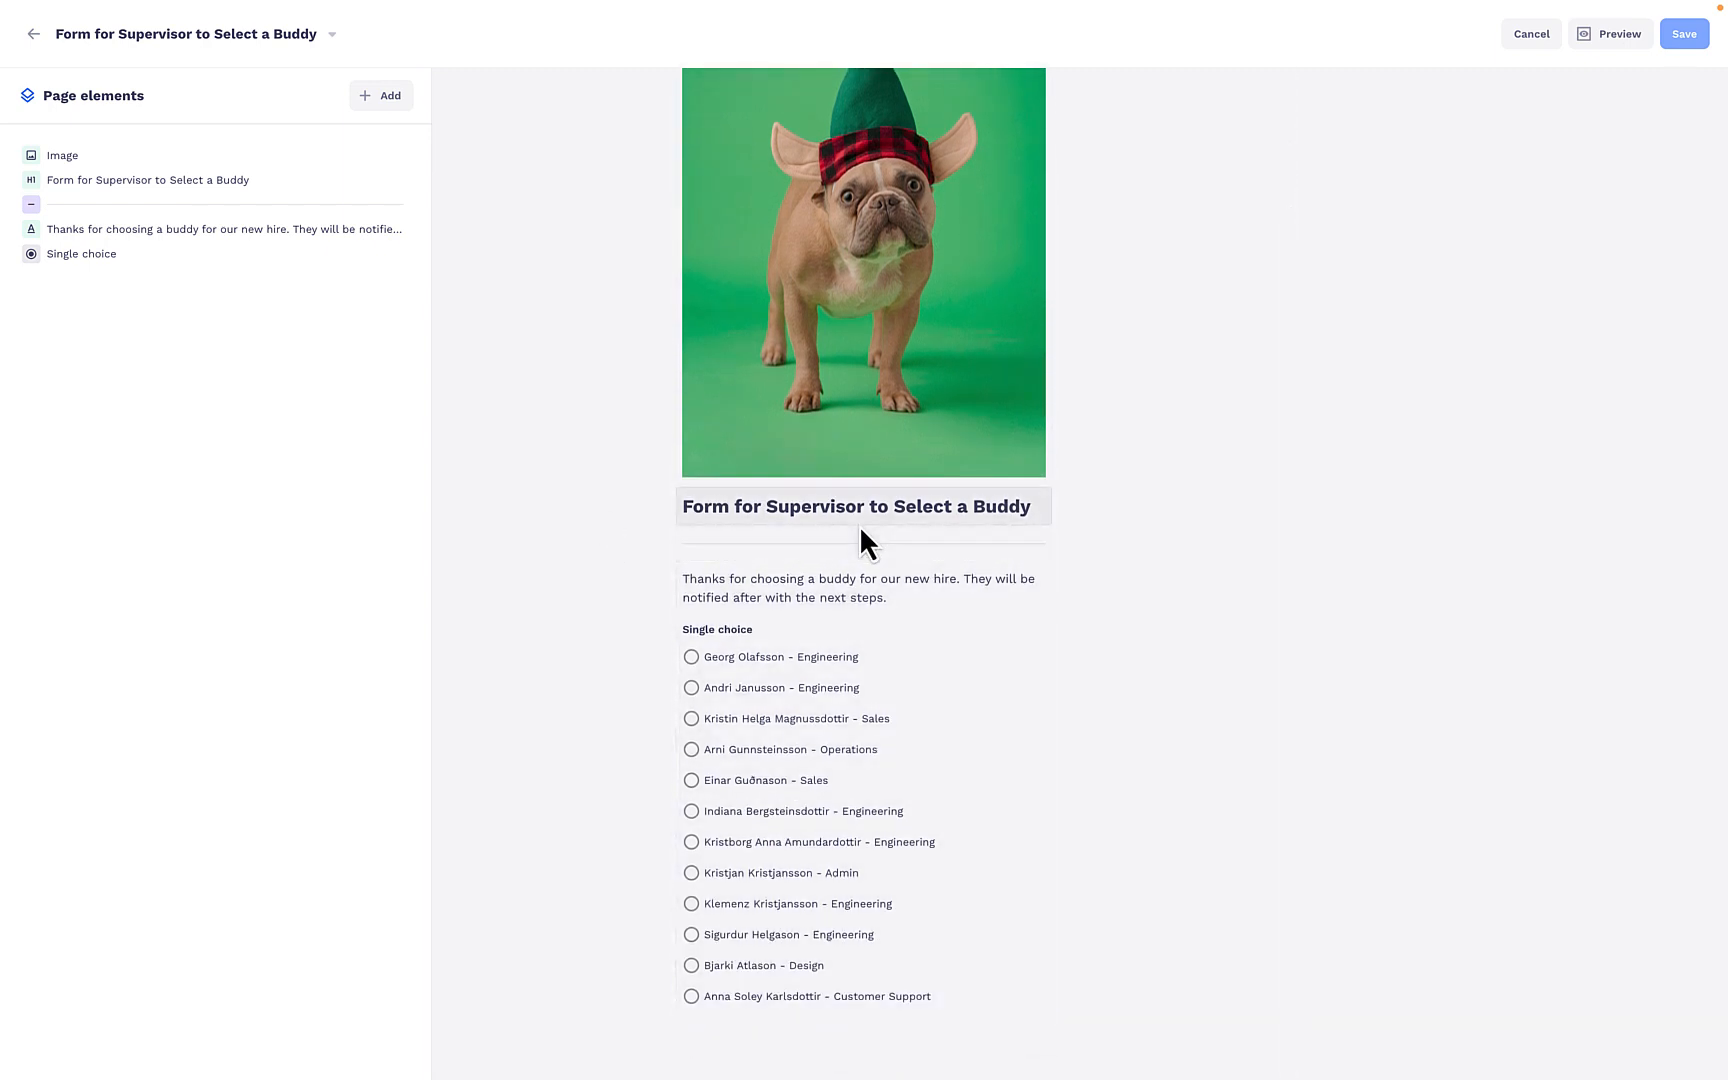
pyautogui.click(841, 941)
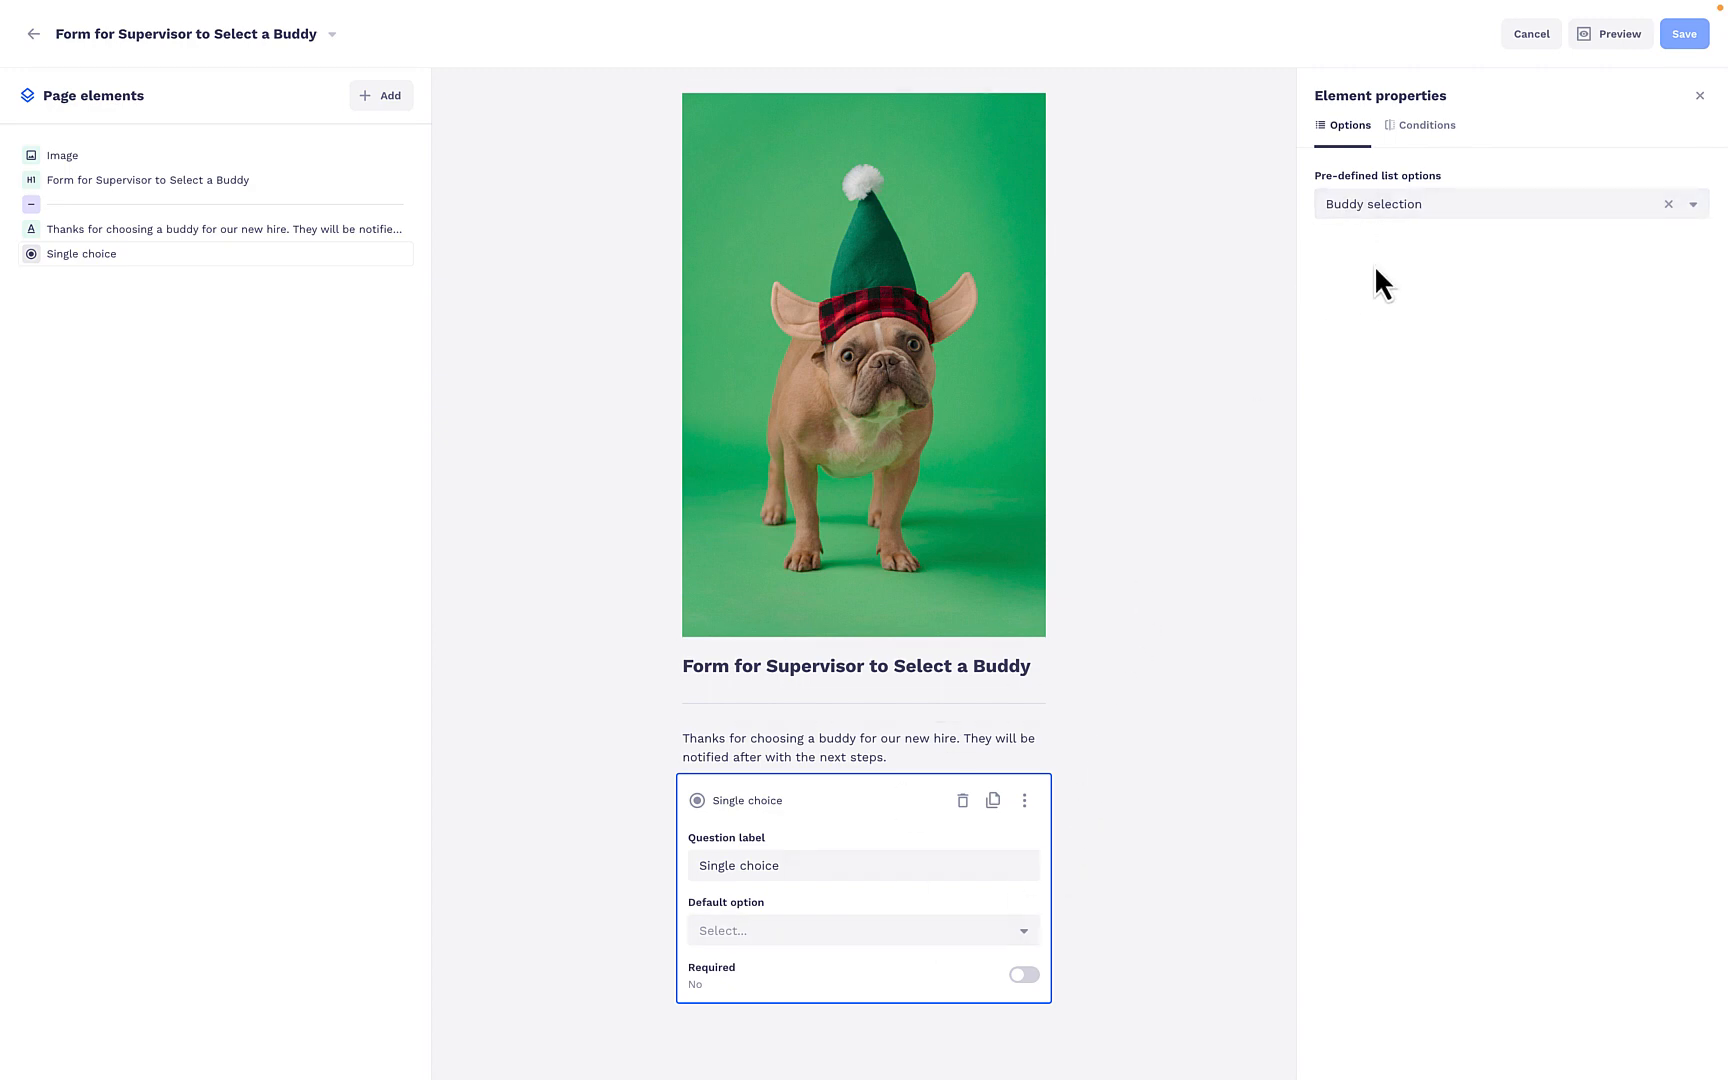
pyautogui.click(1091, 740)
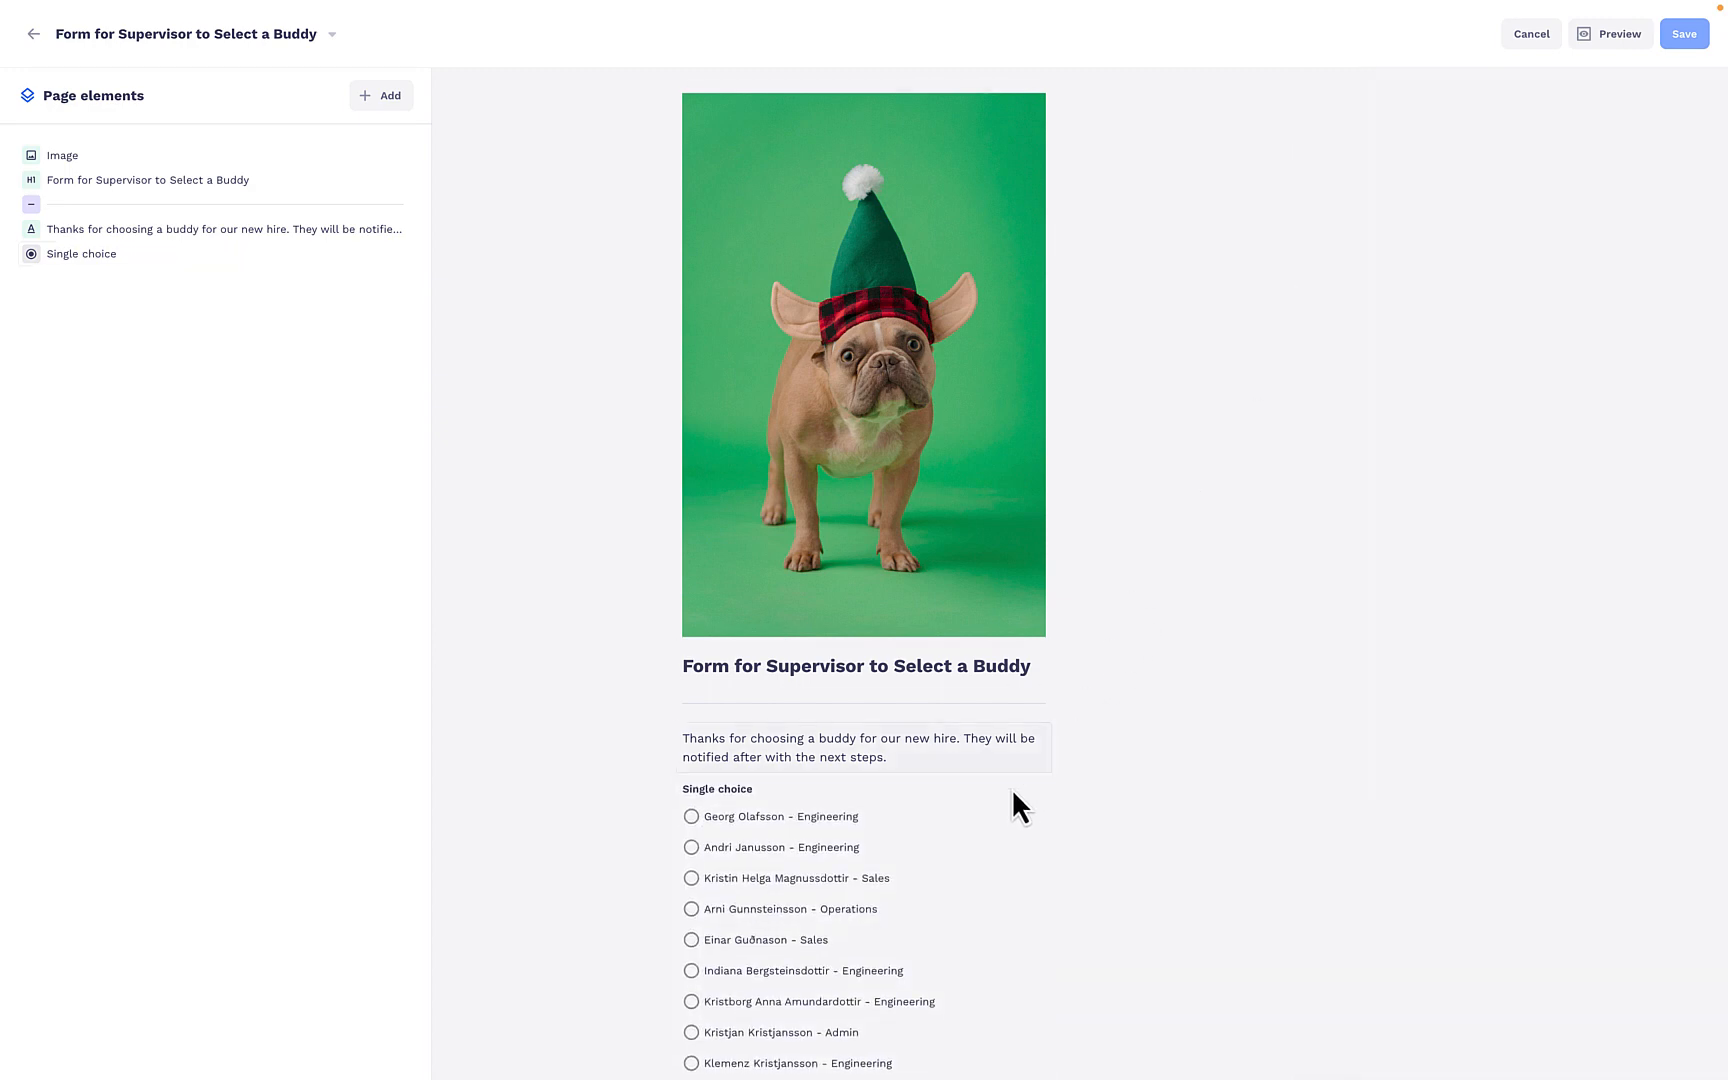
pyautogui.scroll(-2, 1011, 788)
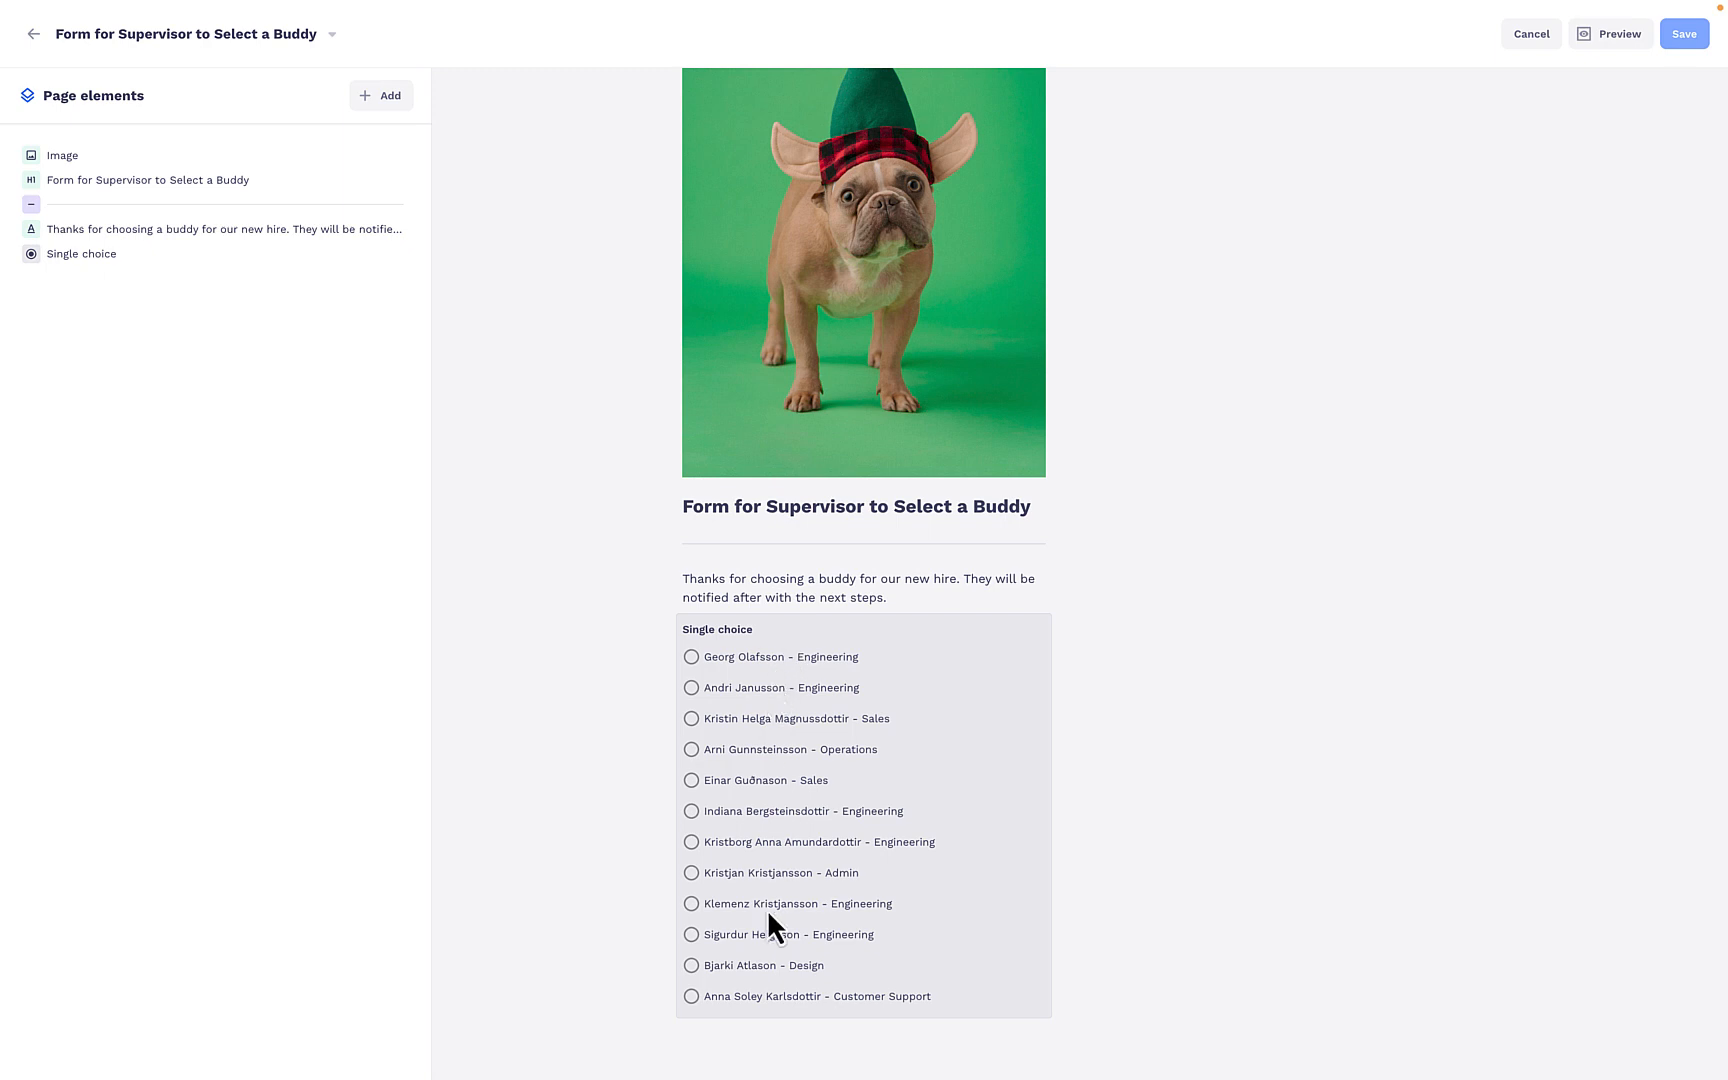
pyautogui.click(774, 672)
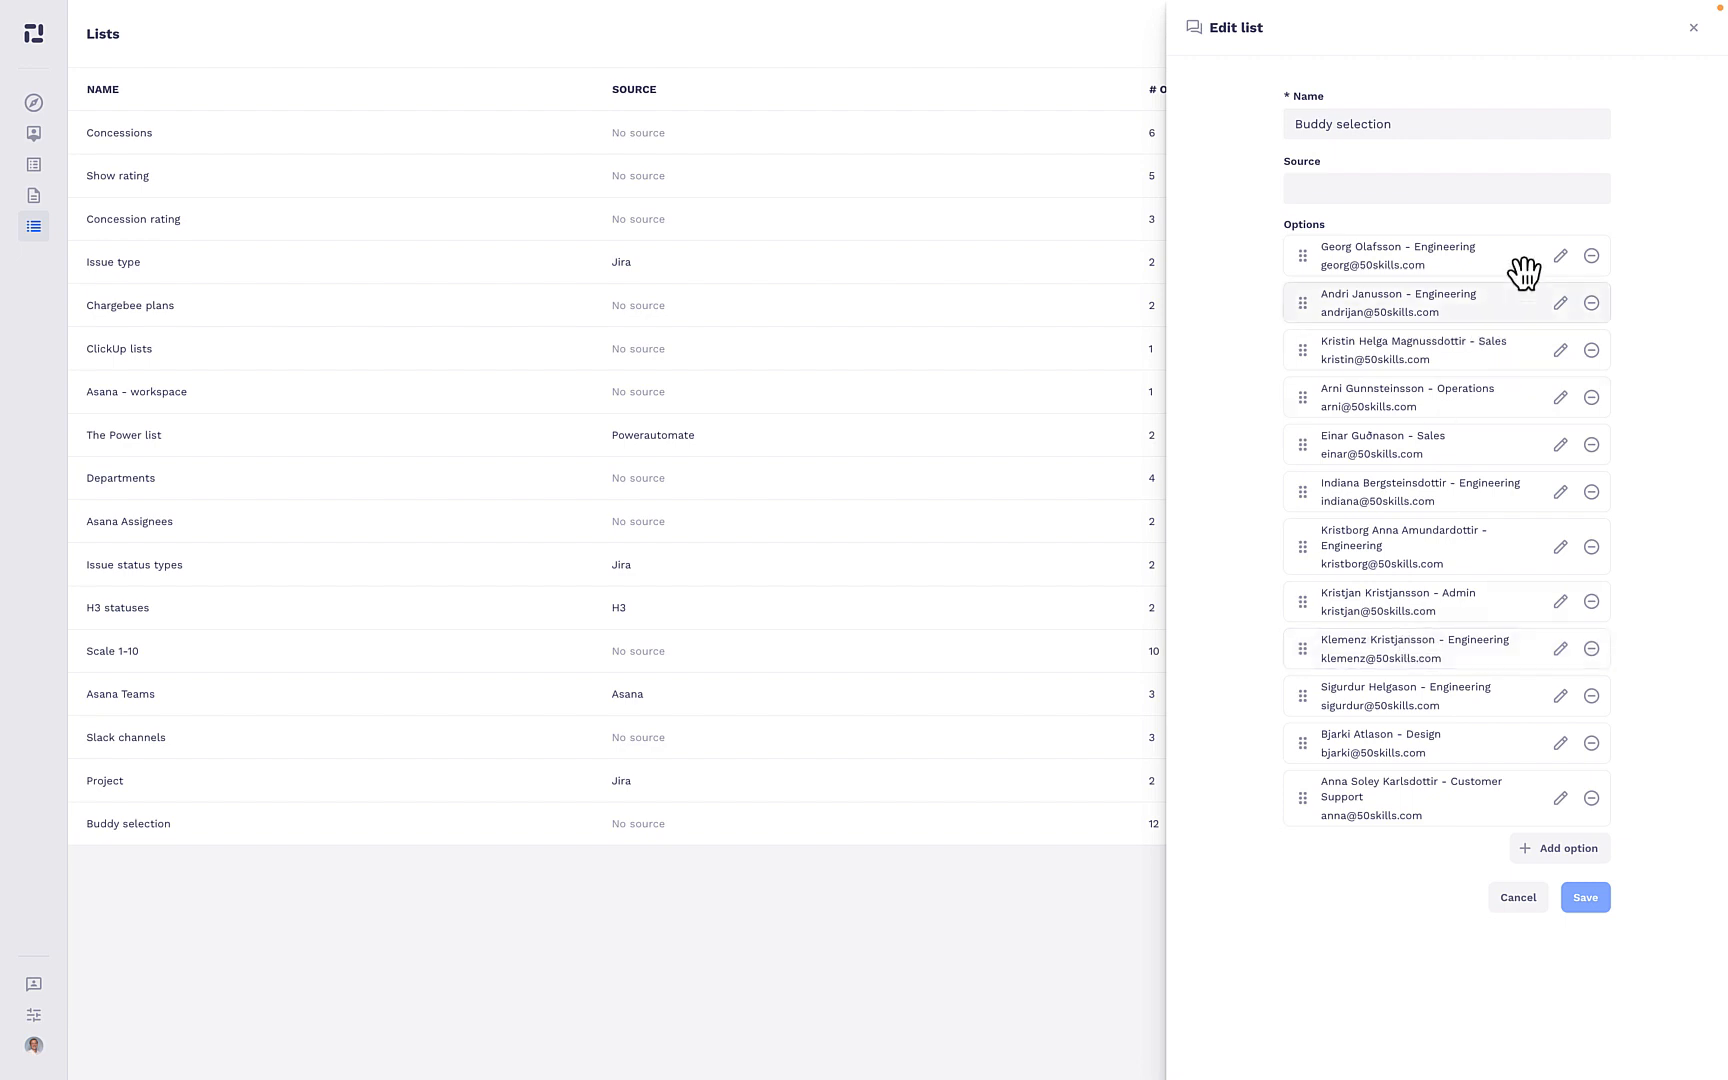
# - Inspect the label and e-mail value of the first option in the Buddy selection list and return to the supervisor form
pyautogui.click(1558, 256)
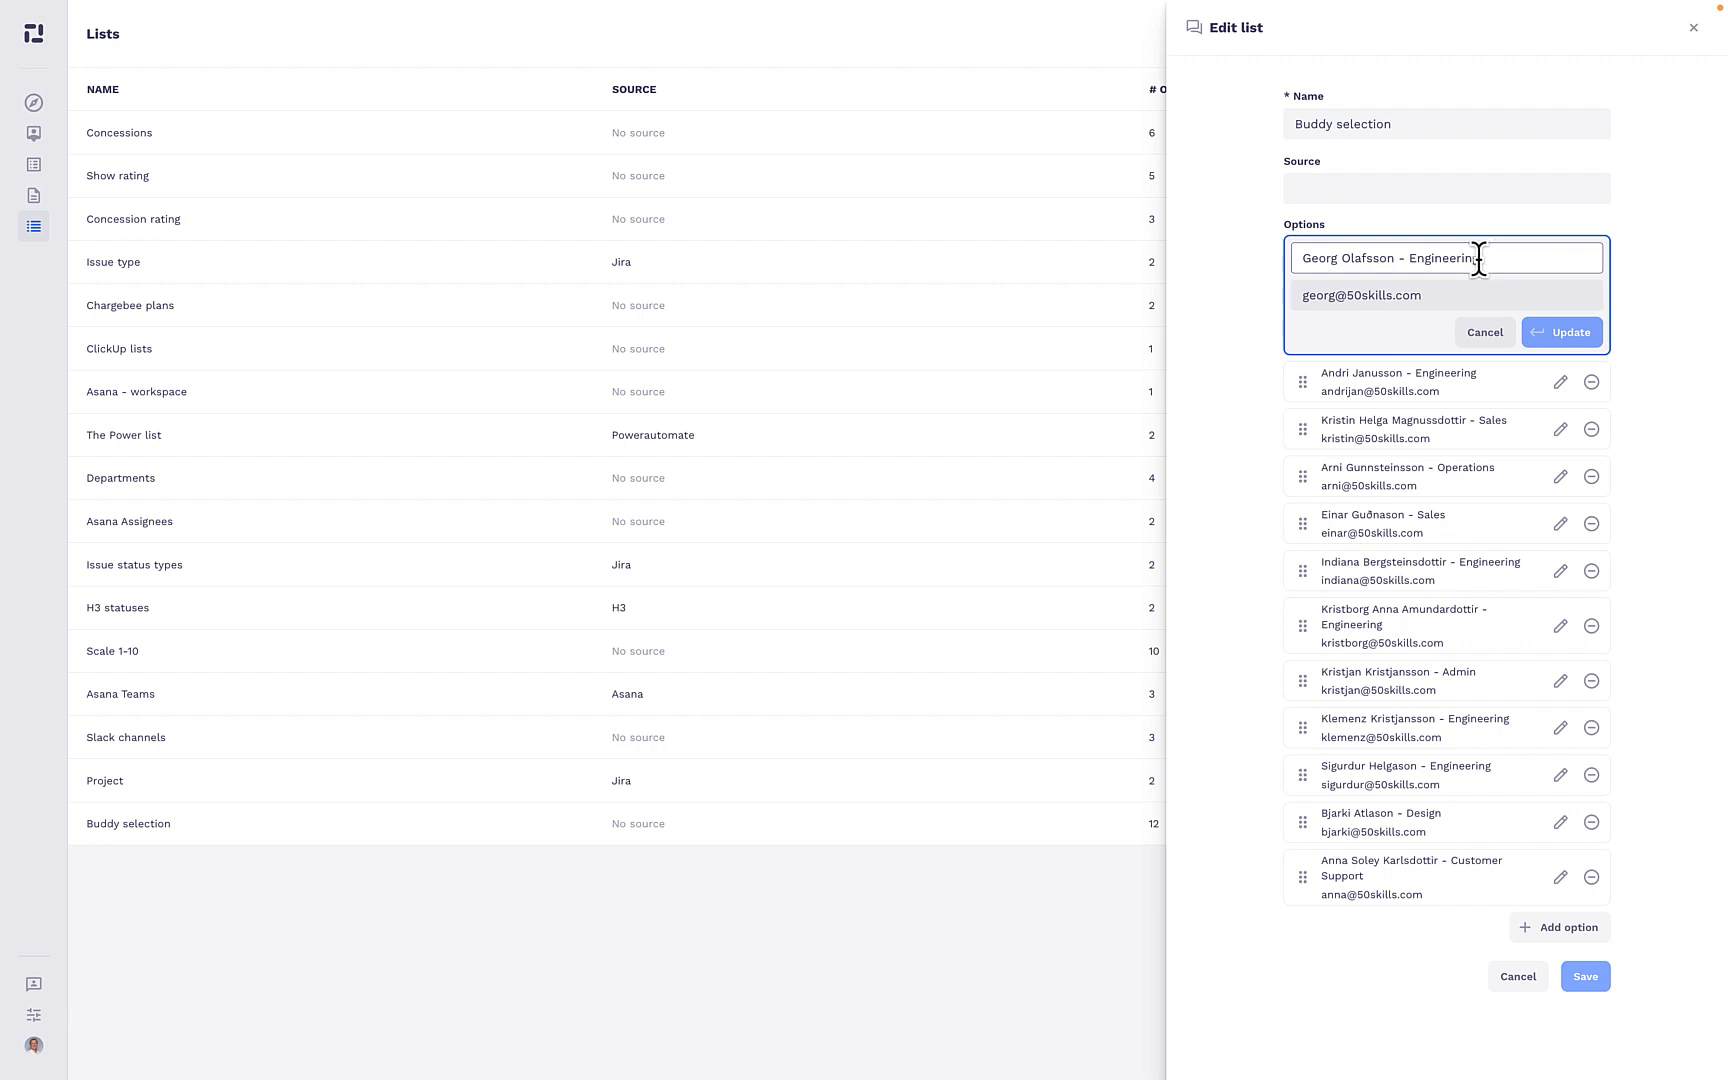
pyautogui.moveTo(1478, 258); pyautogui.dragTo(1362, 231)
pyautogui.click(1367, 258)
pyautogui.moveTo(1480, 258); pyautogui.dragTo(1300, 298)
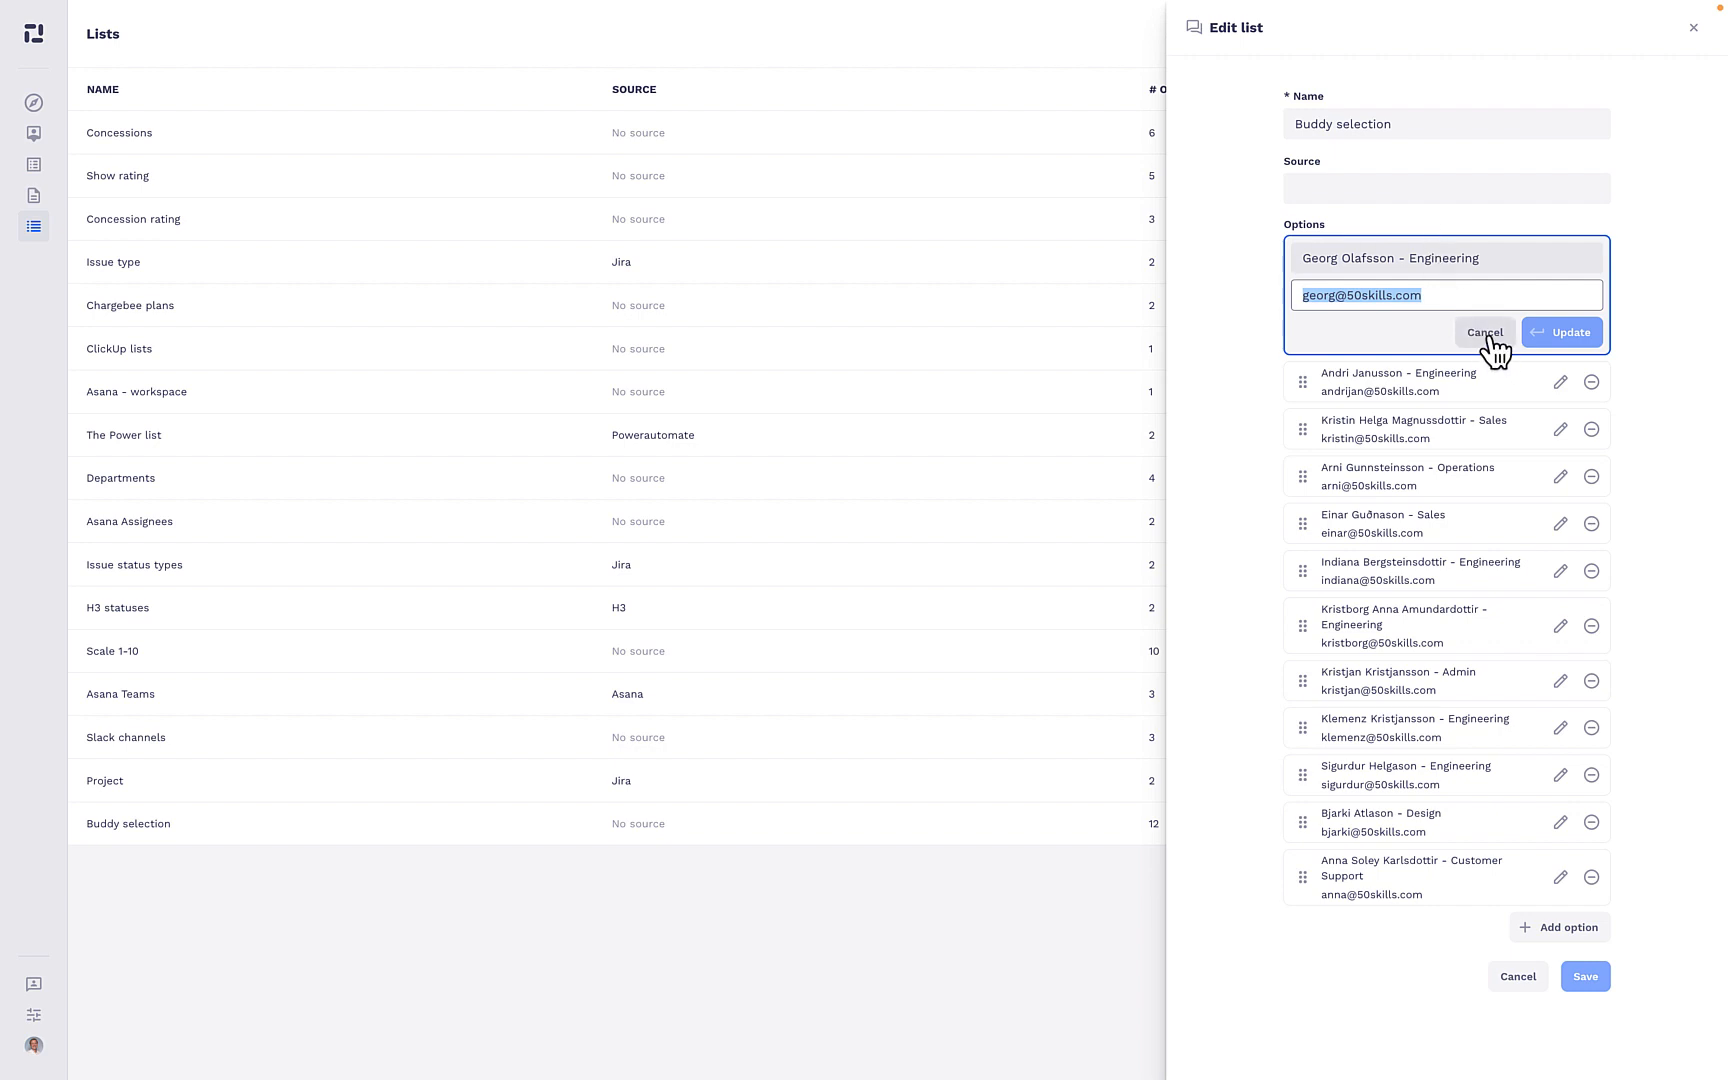
pyautogui.click(1226, 271)
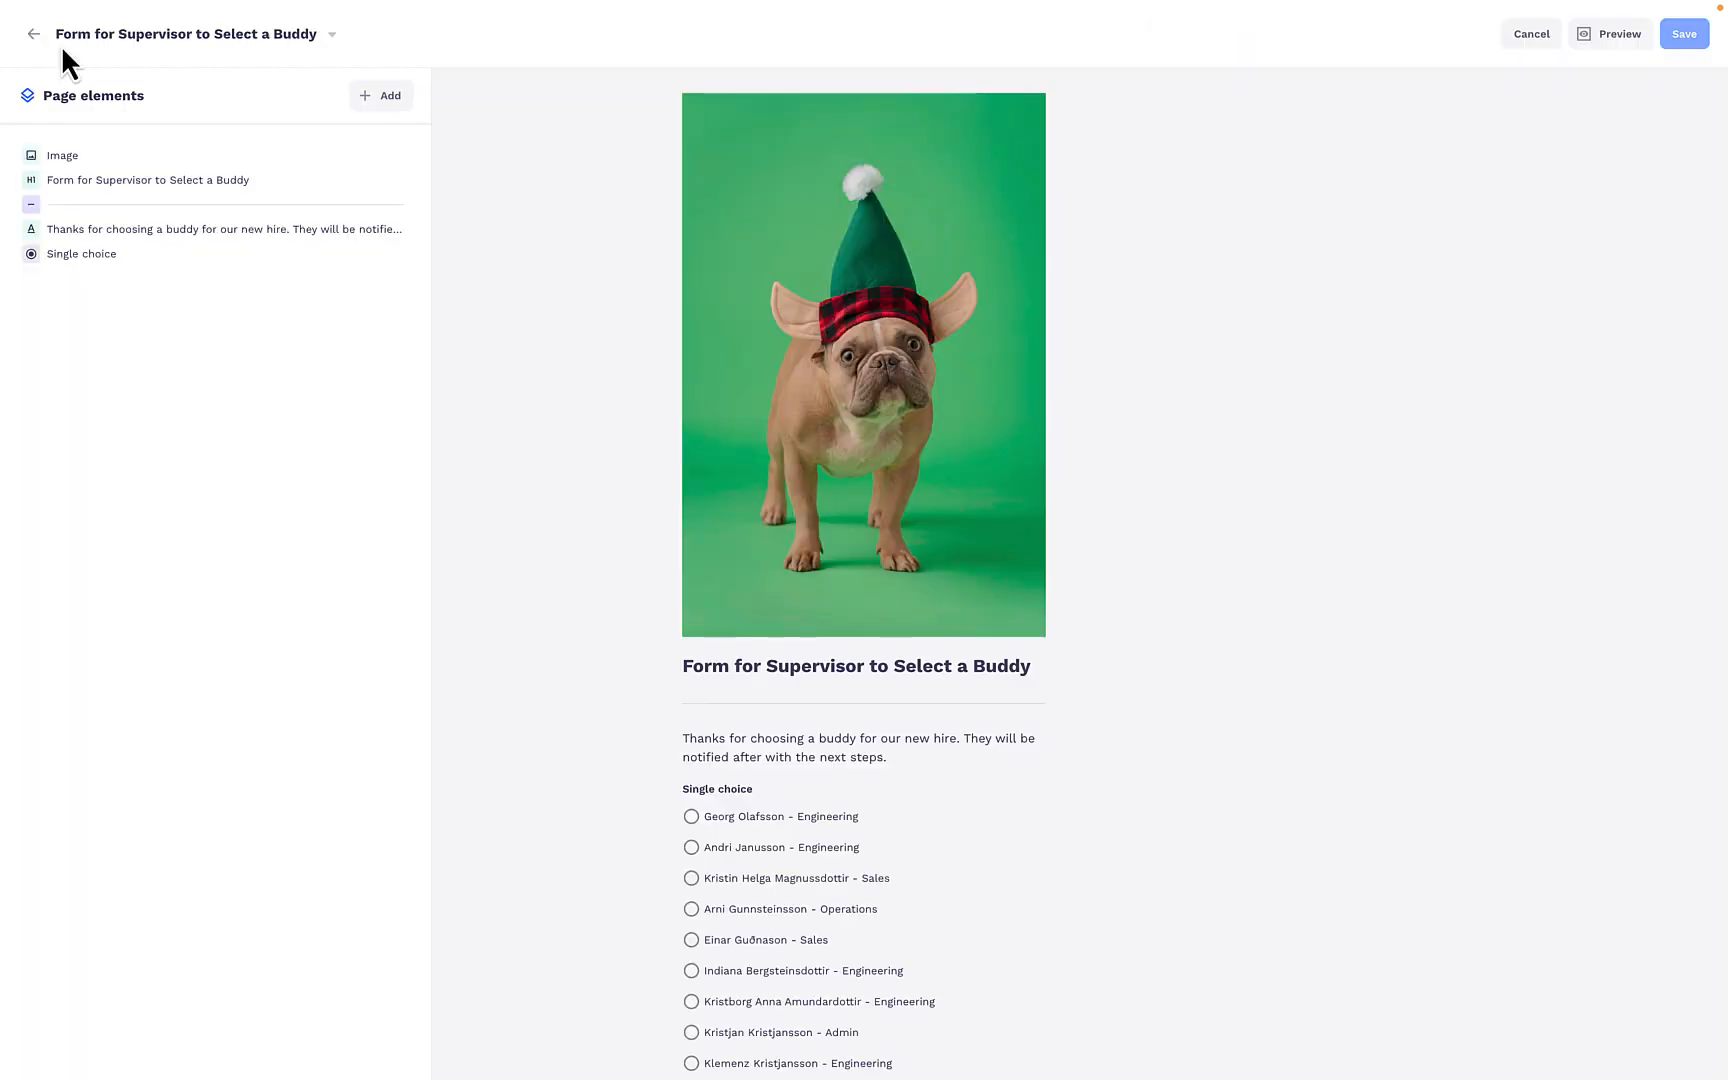
pyautogui.scroll(-3, 643, 811)
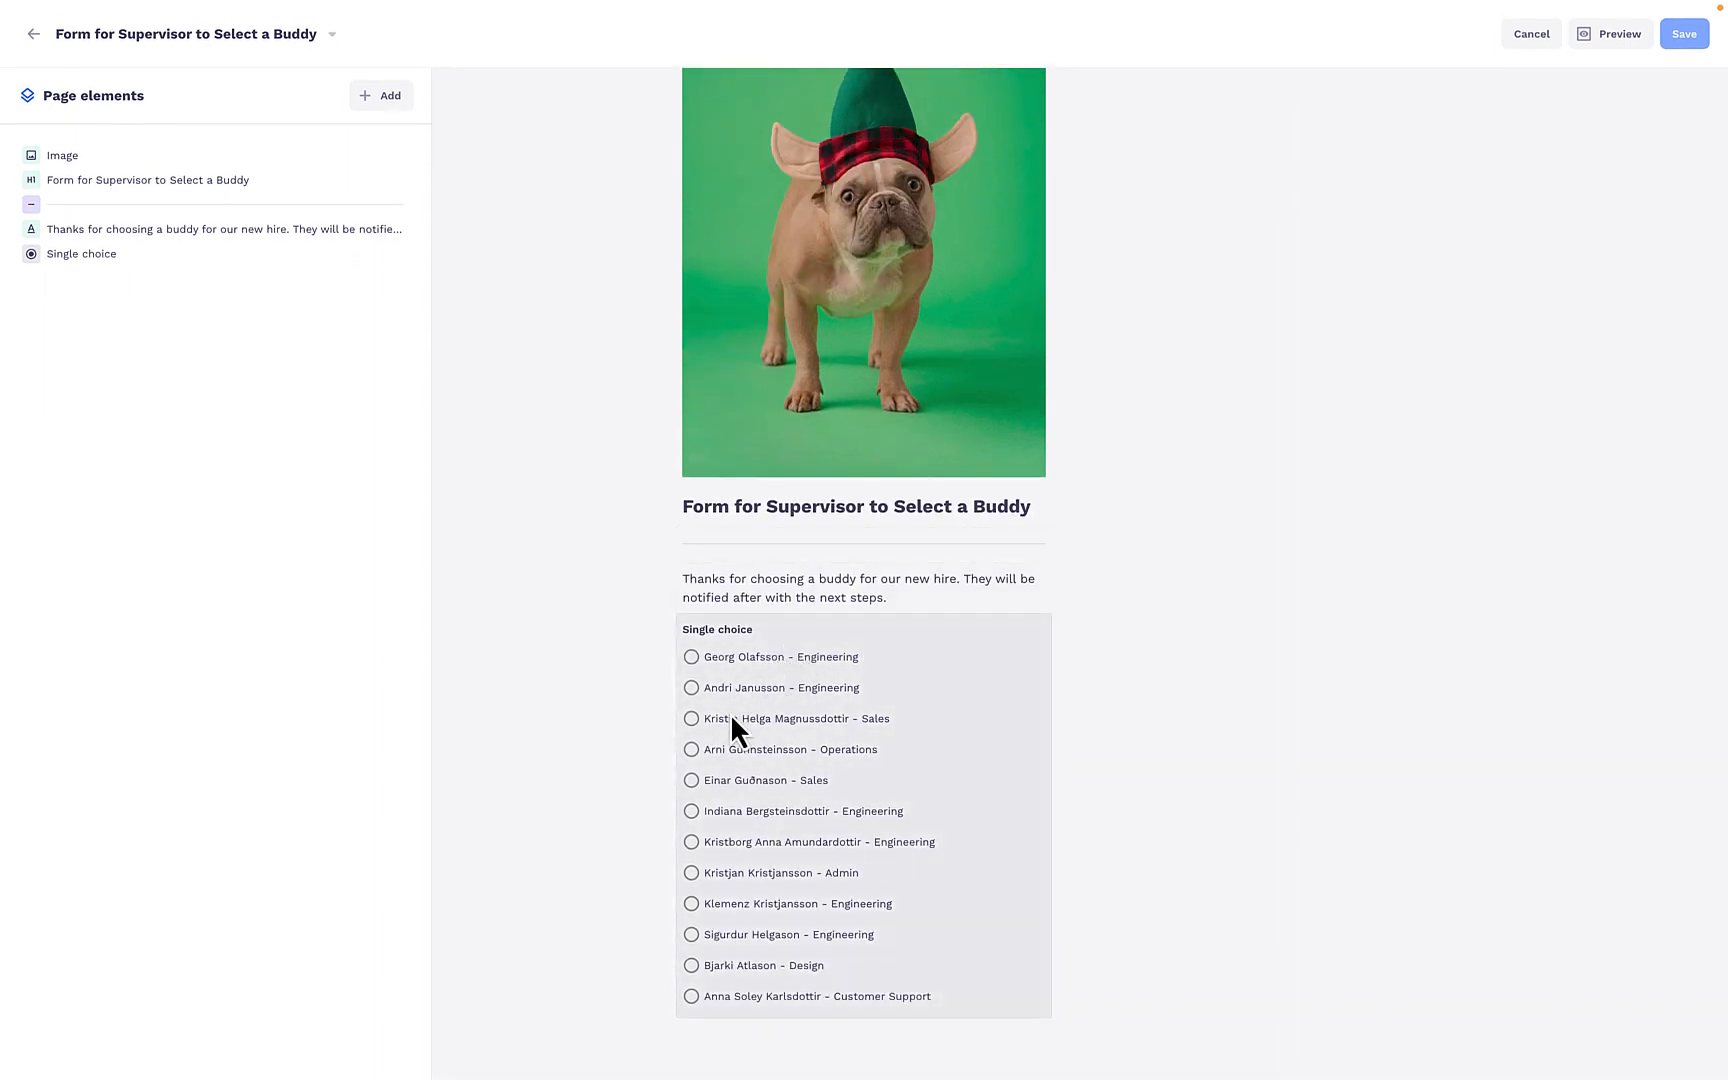
pyautogui.scroll(3, 775, 780)
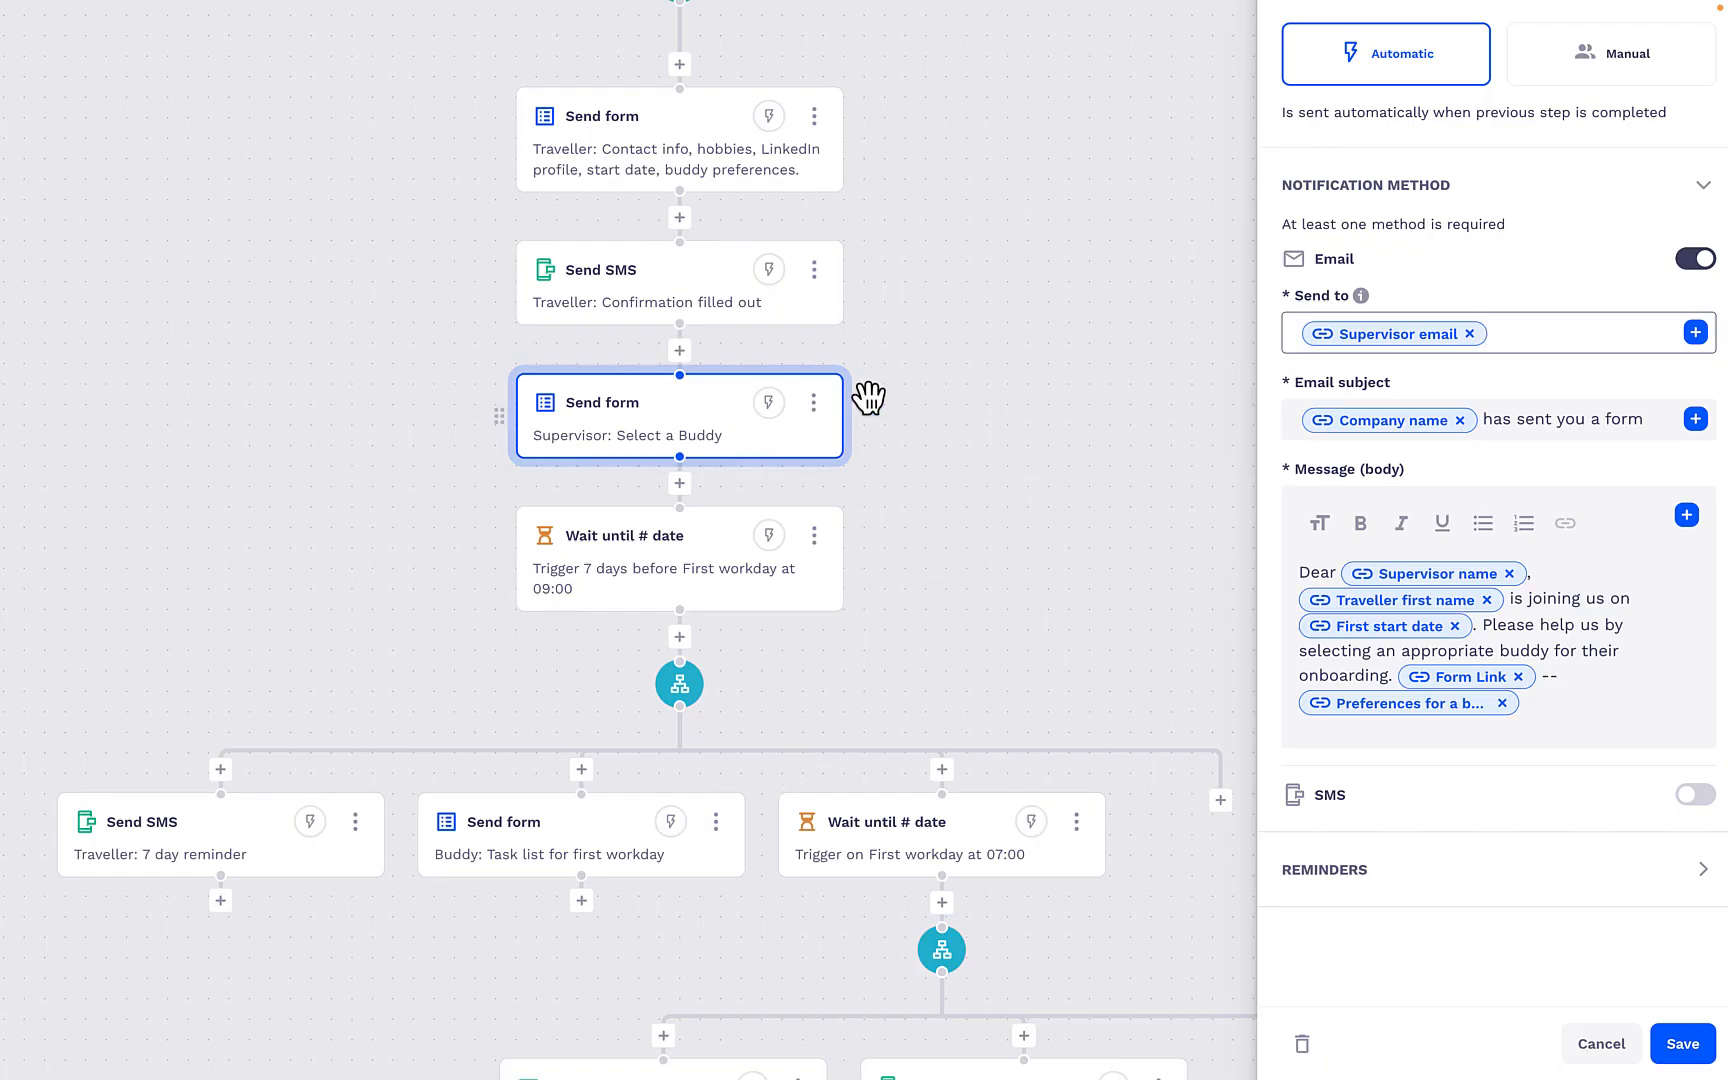
# - Close the "Supervisor: Select a Buddy" form action and save its changes
pyautogui.moveTo(936, 532); pyautogui.dragTo(1034, 459)
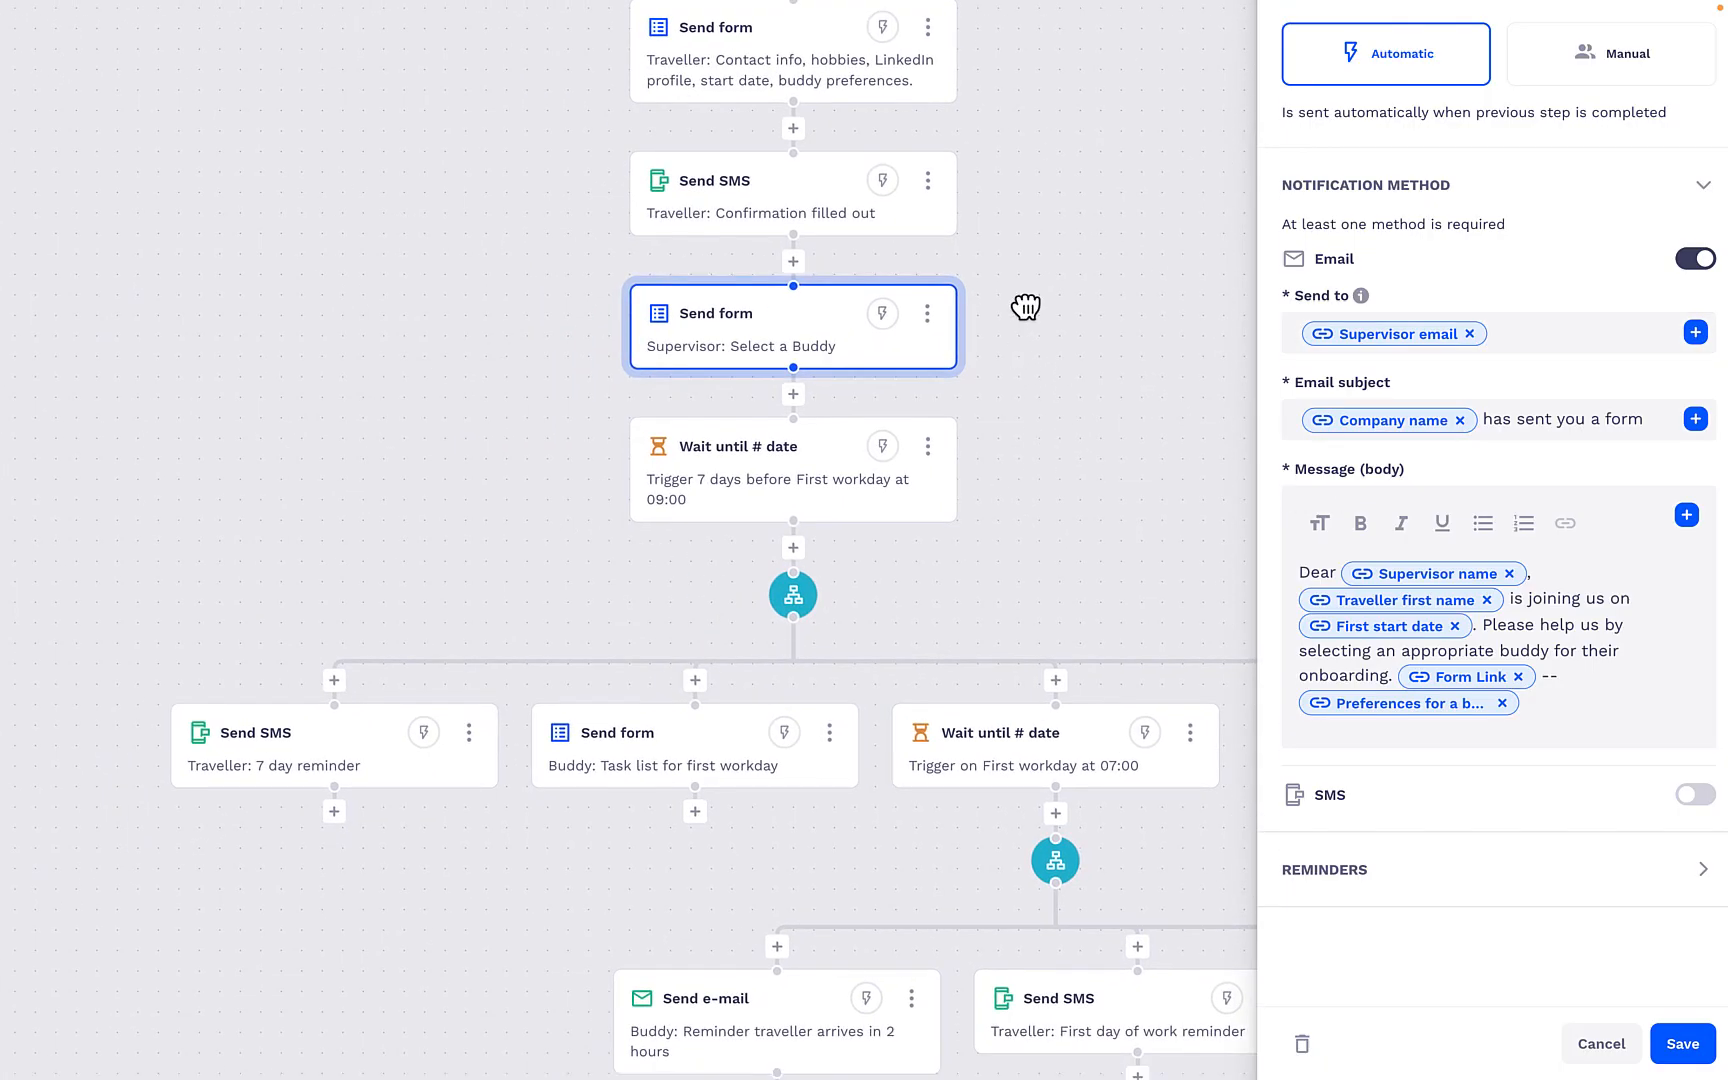
pyautogui.scroll(3, 1026, 309)
pyautogui.click(1012, 565)
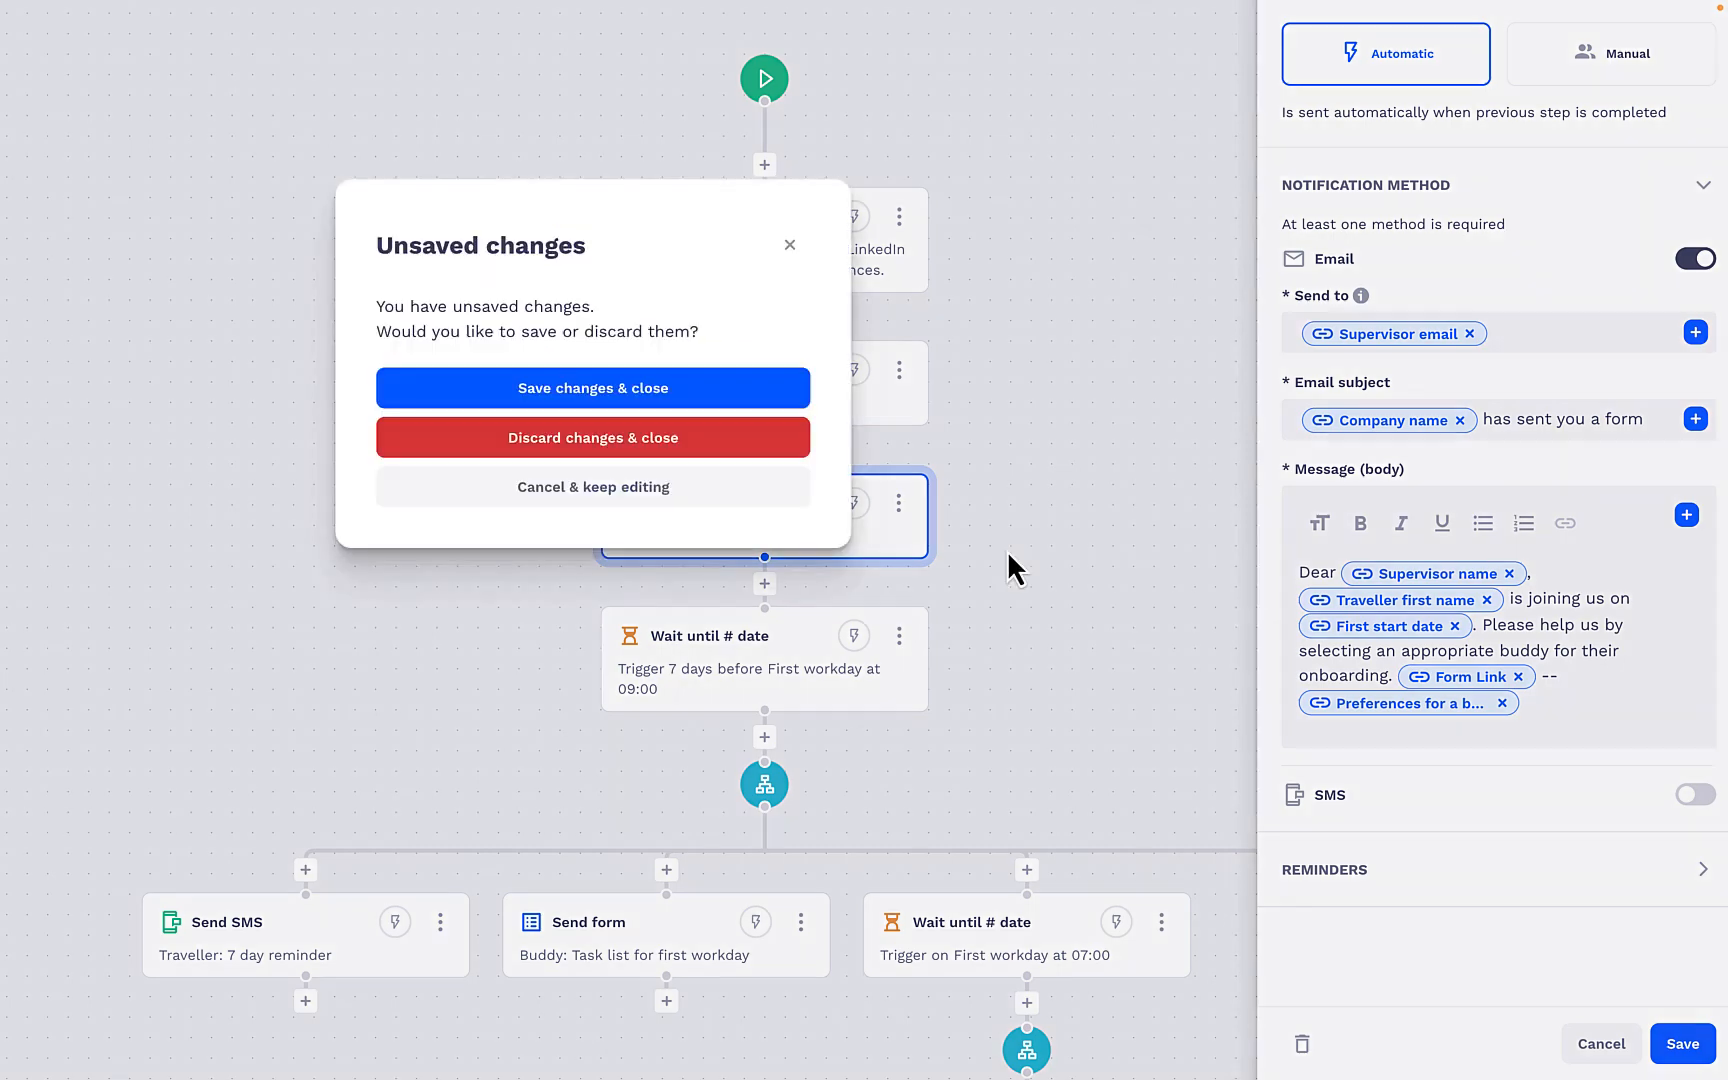
pyautogui.click(742, 400)
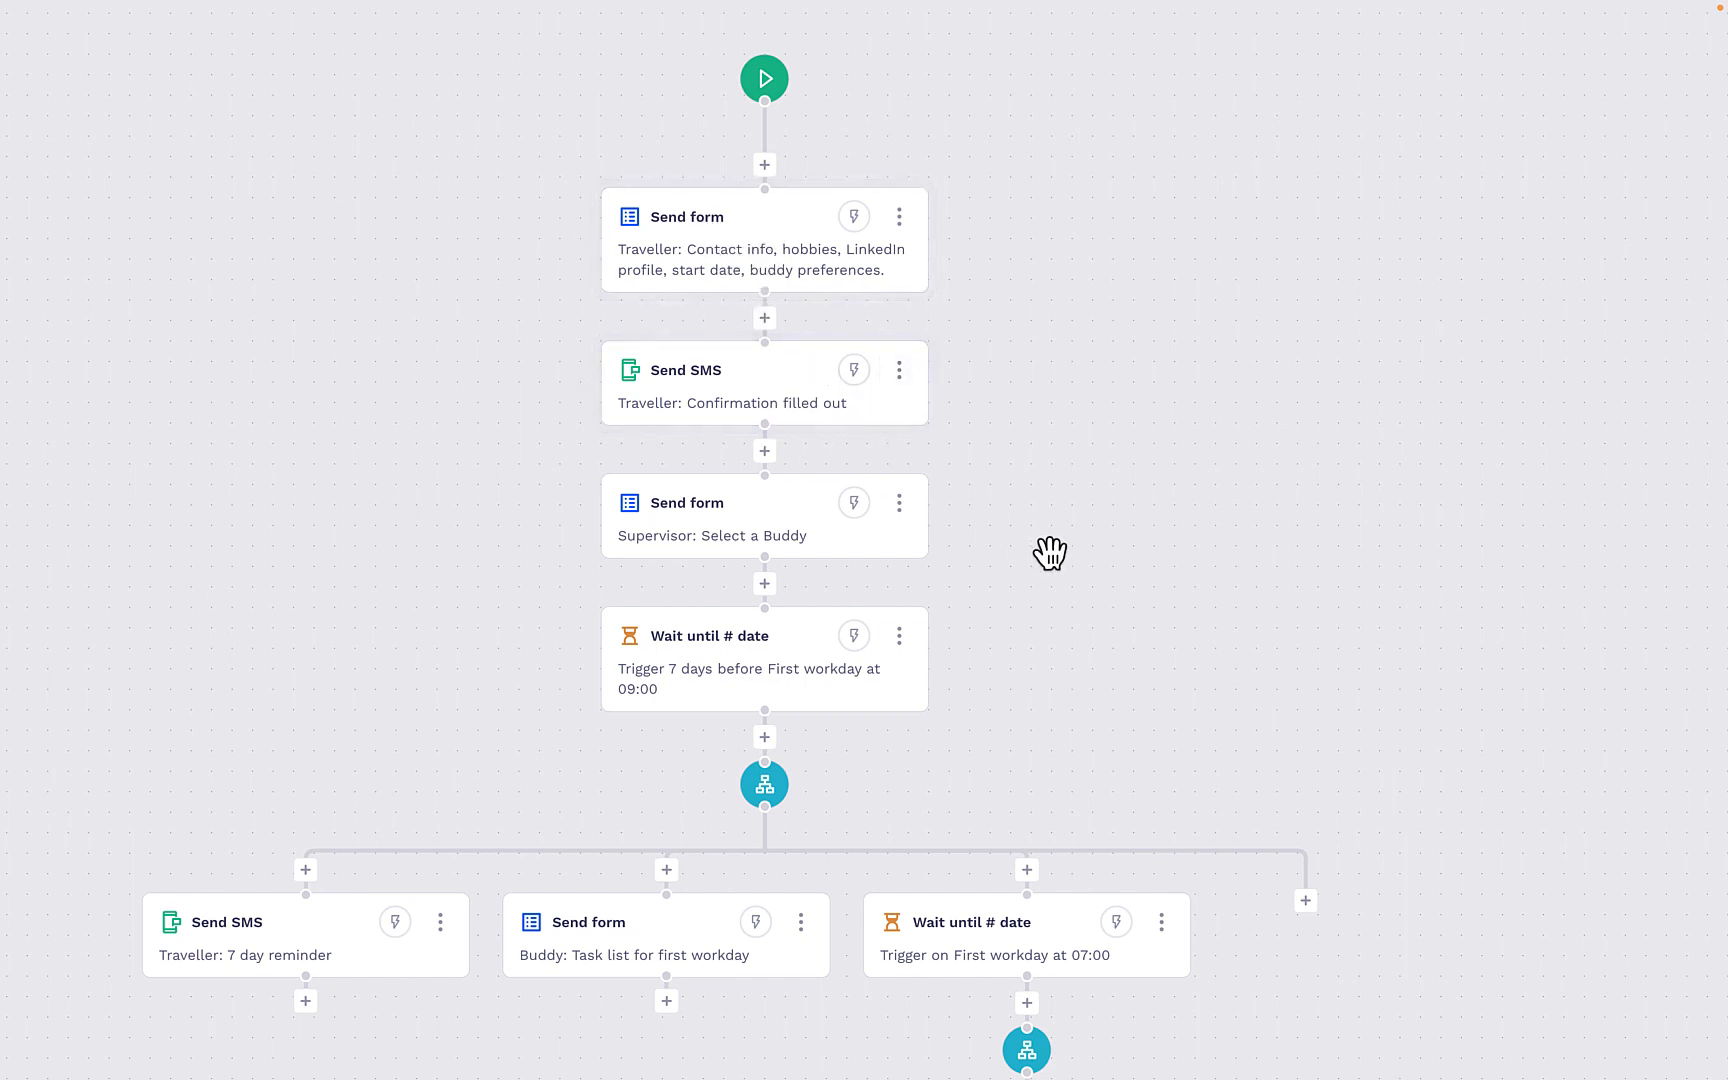
# - Inspect the "Traveller: 7 day reminder" SMS message and the source of its Single choice (label) variable
pyautogui.scroll(-1, 1050, 553)
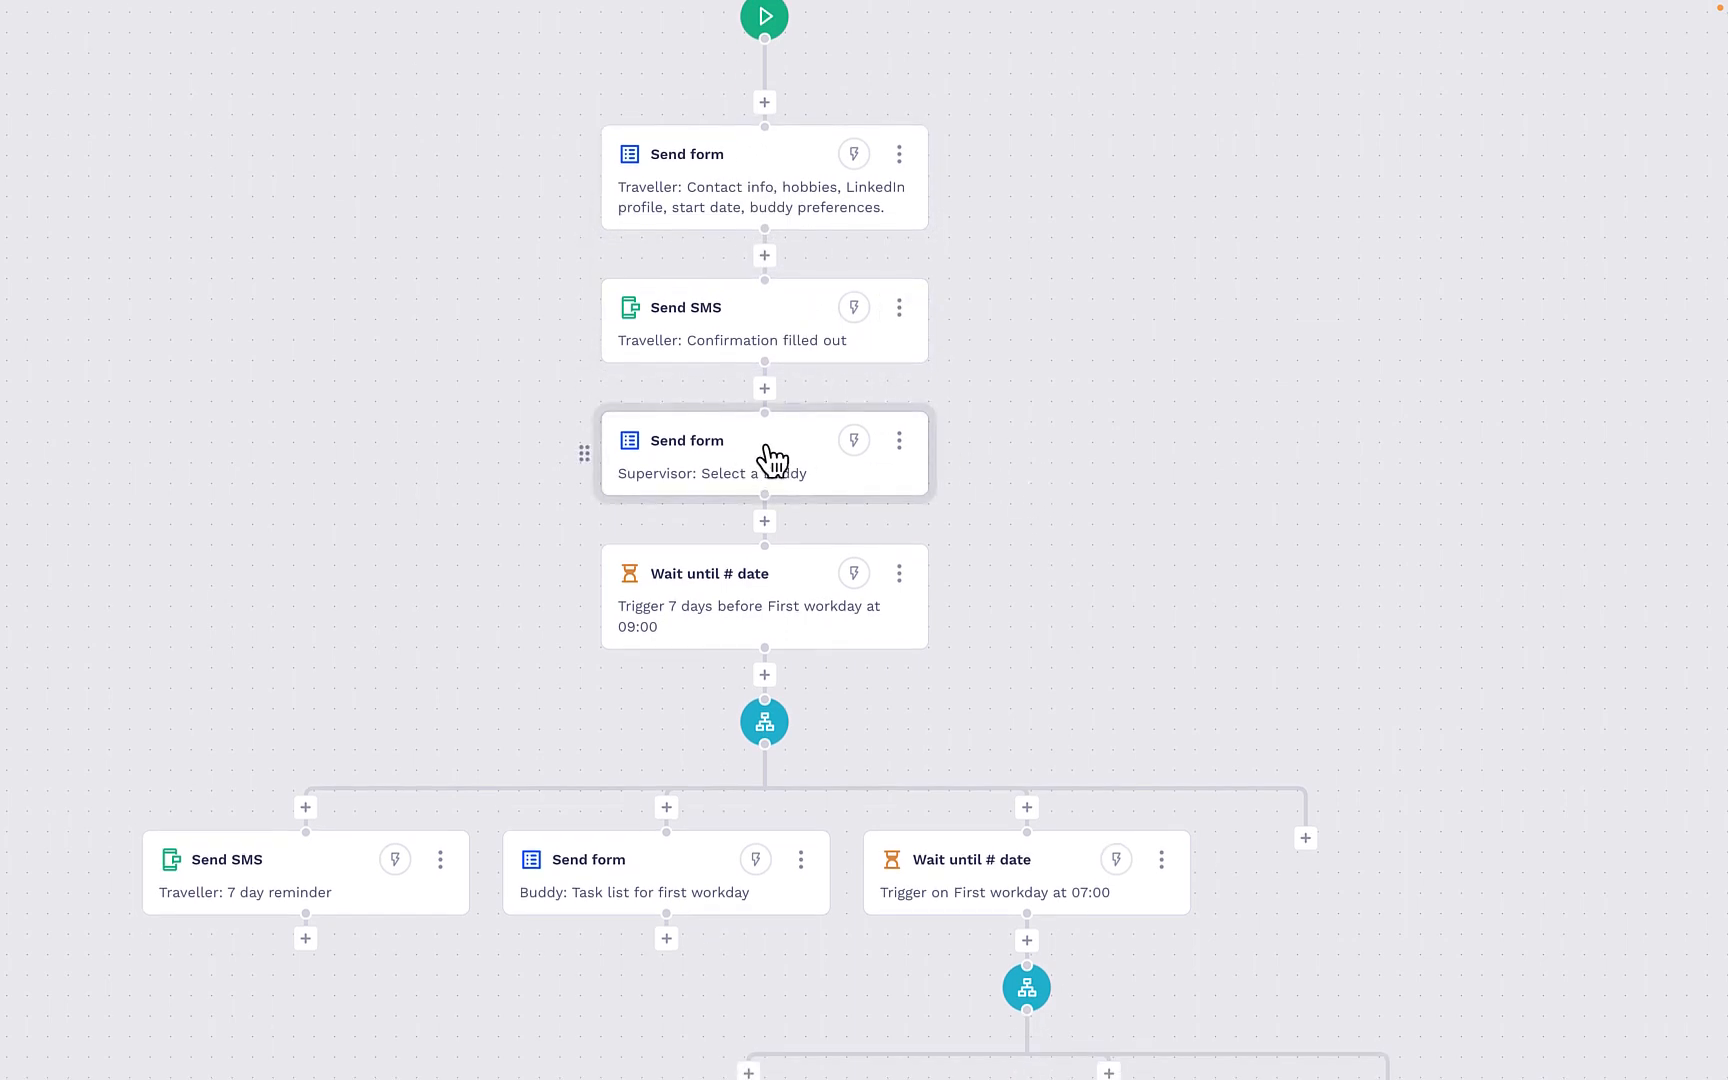
pyautogui.moveTo(1053, 621); pyautogui.dragTo(1106, 591)
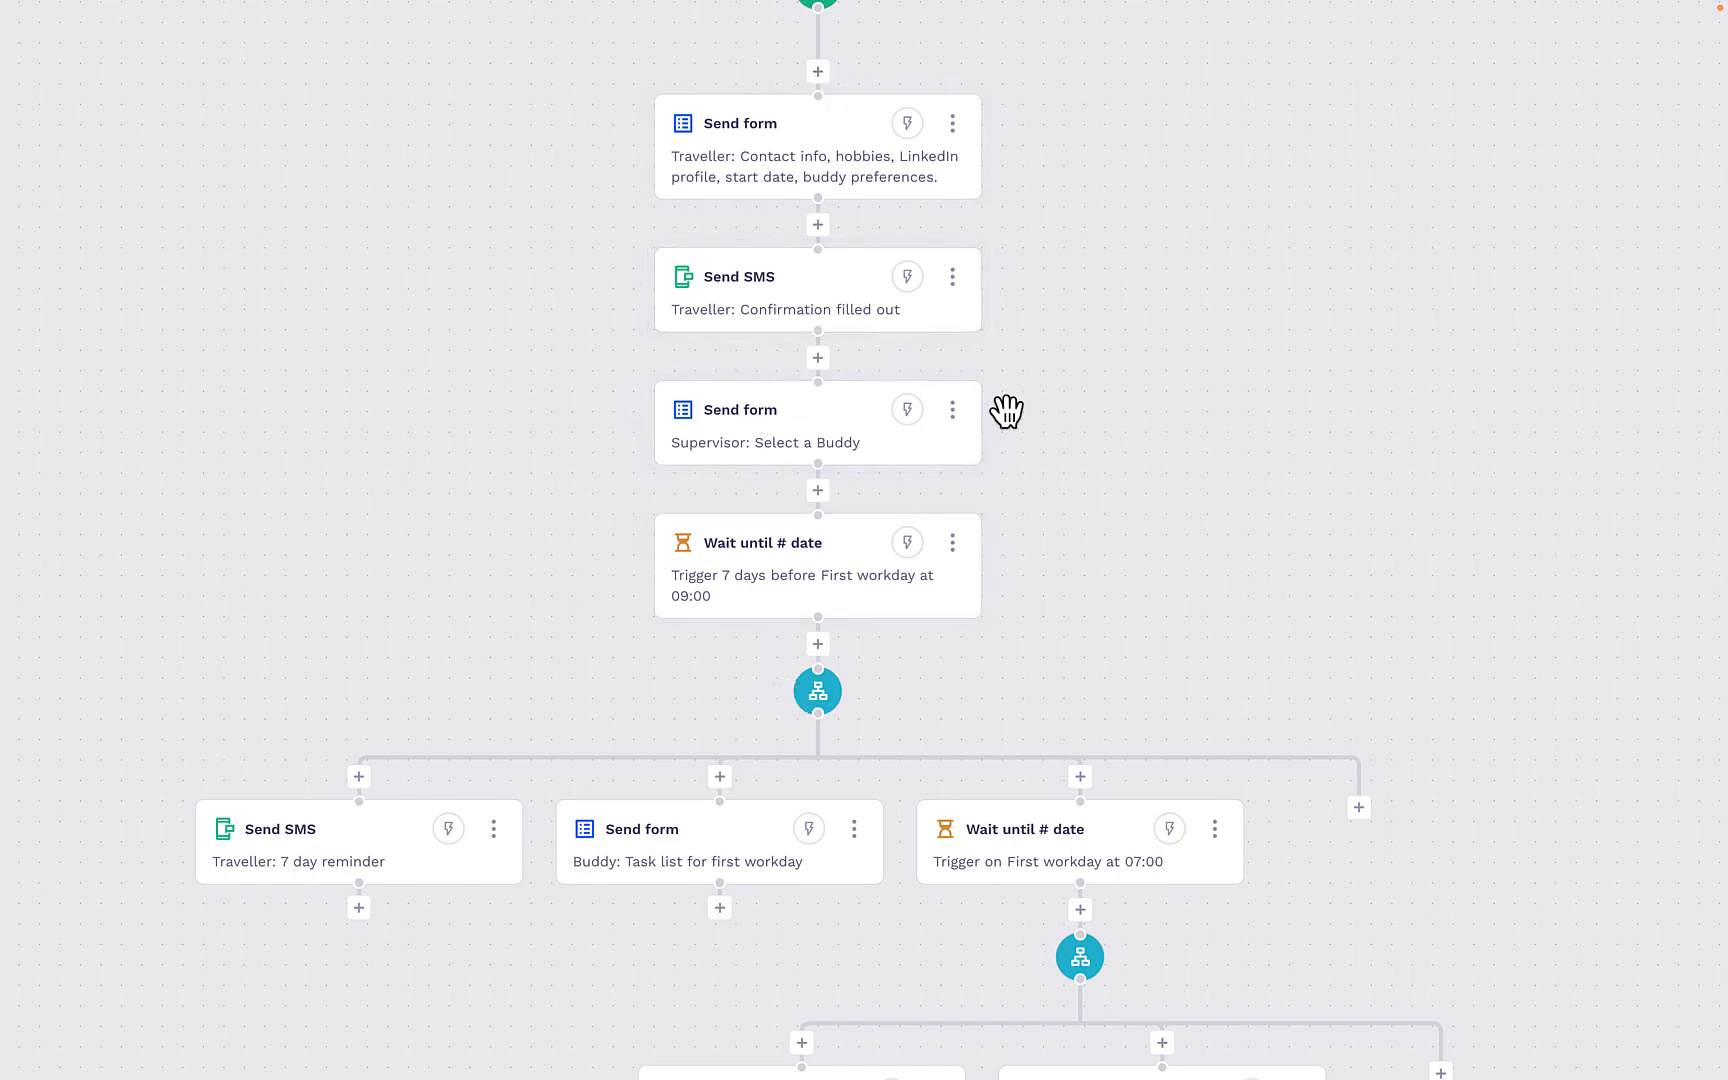
pyautogui.moveTo(1134, 547); pyautogui.dragTo(1230, 458)
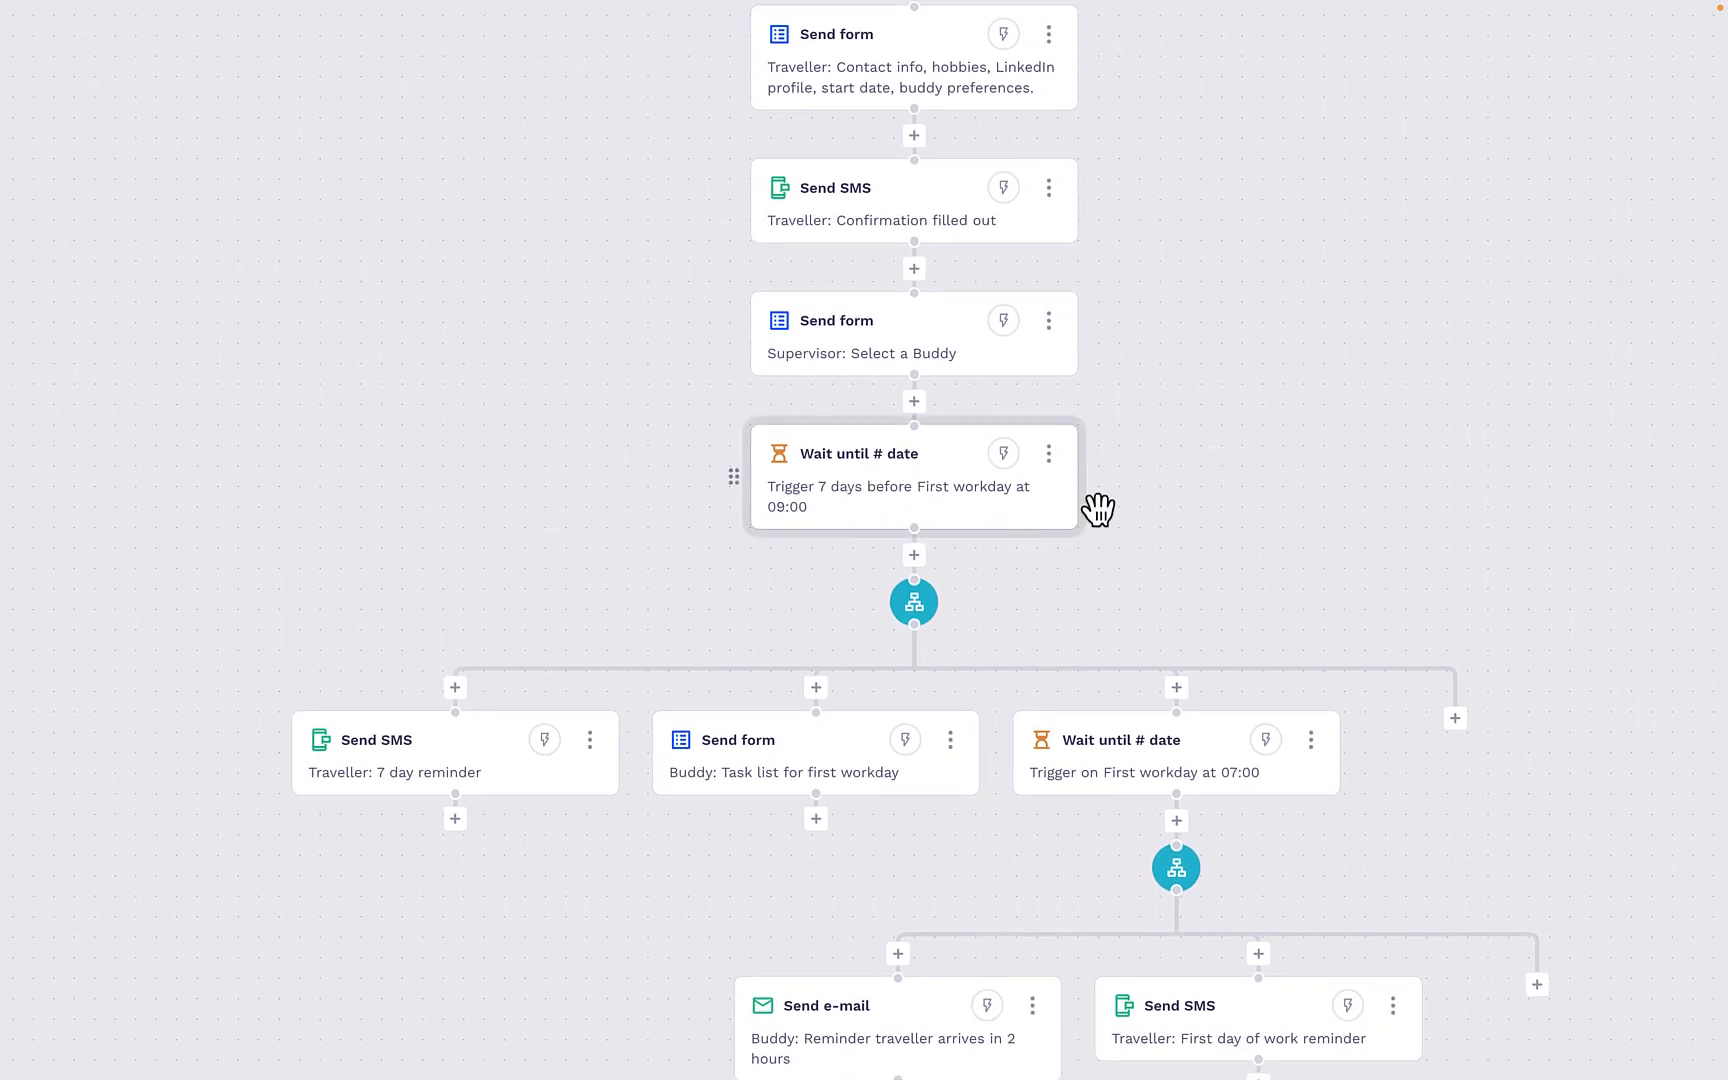
pyautogui.scroll(1, 1122, 501)
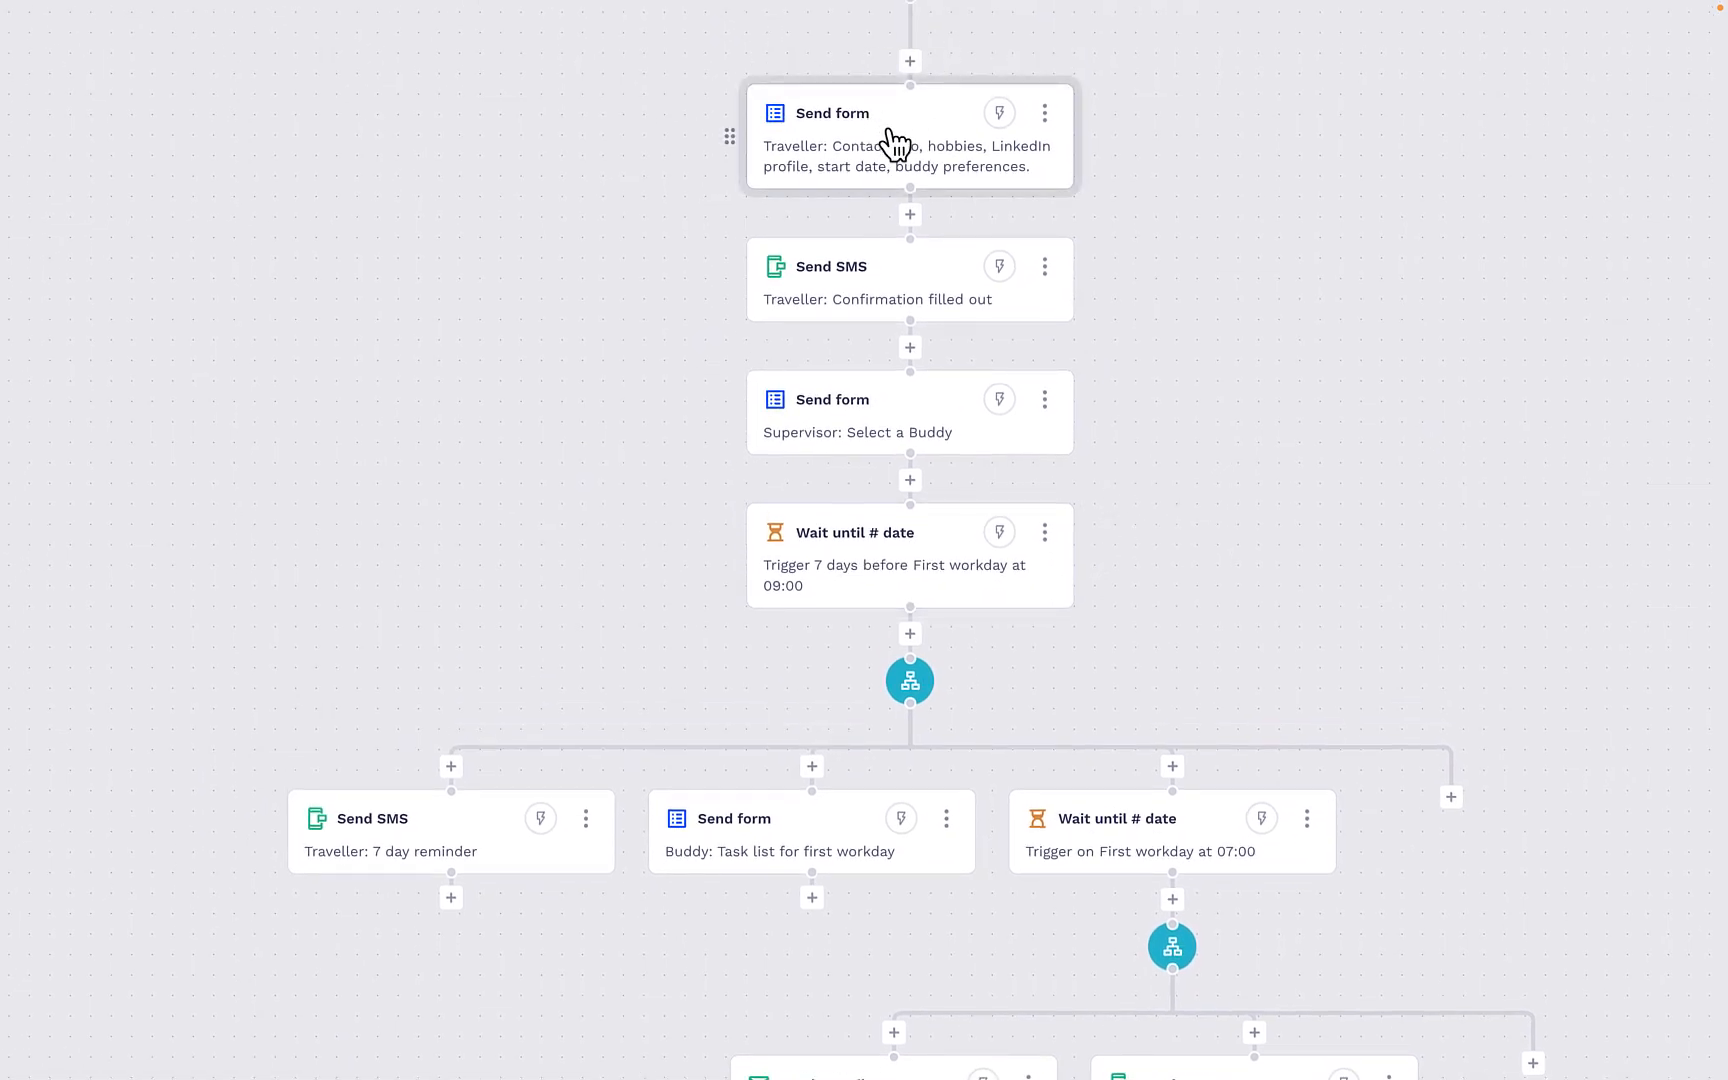
pyautogui.scroll(-2, 1172, 470)
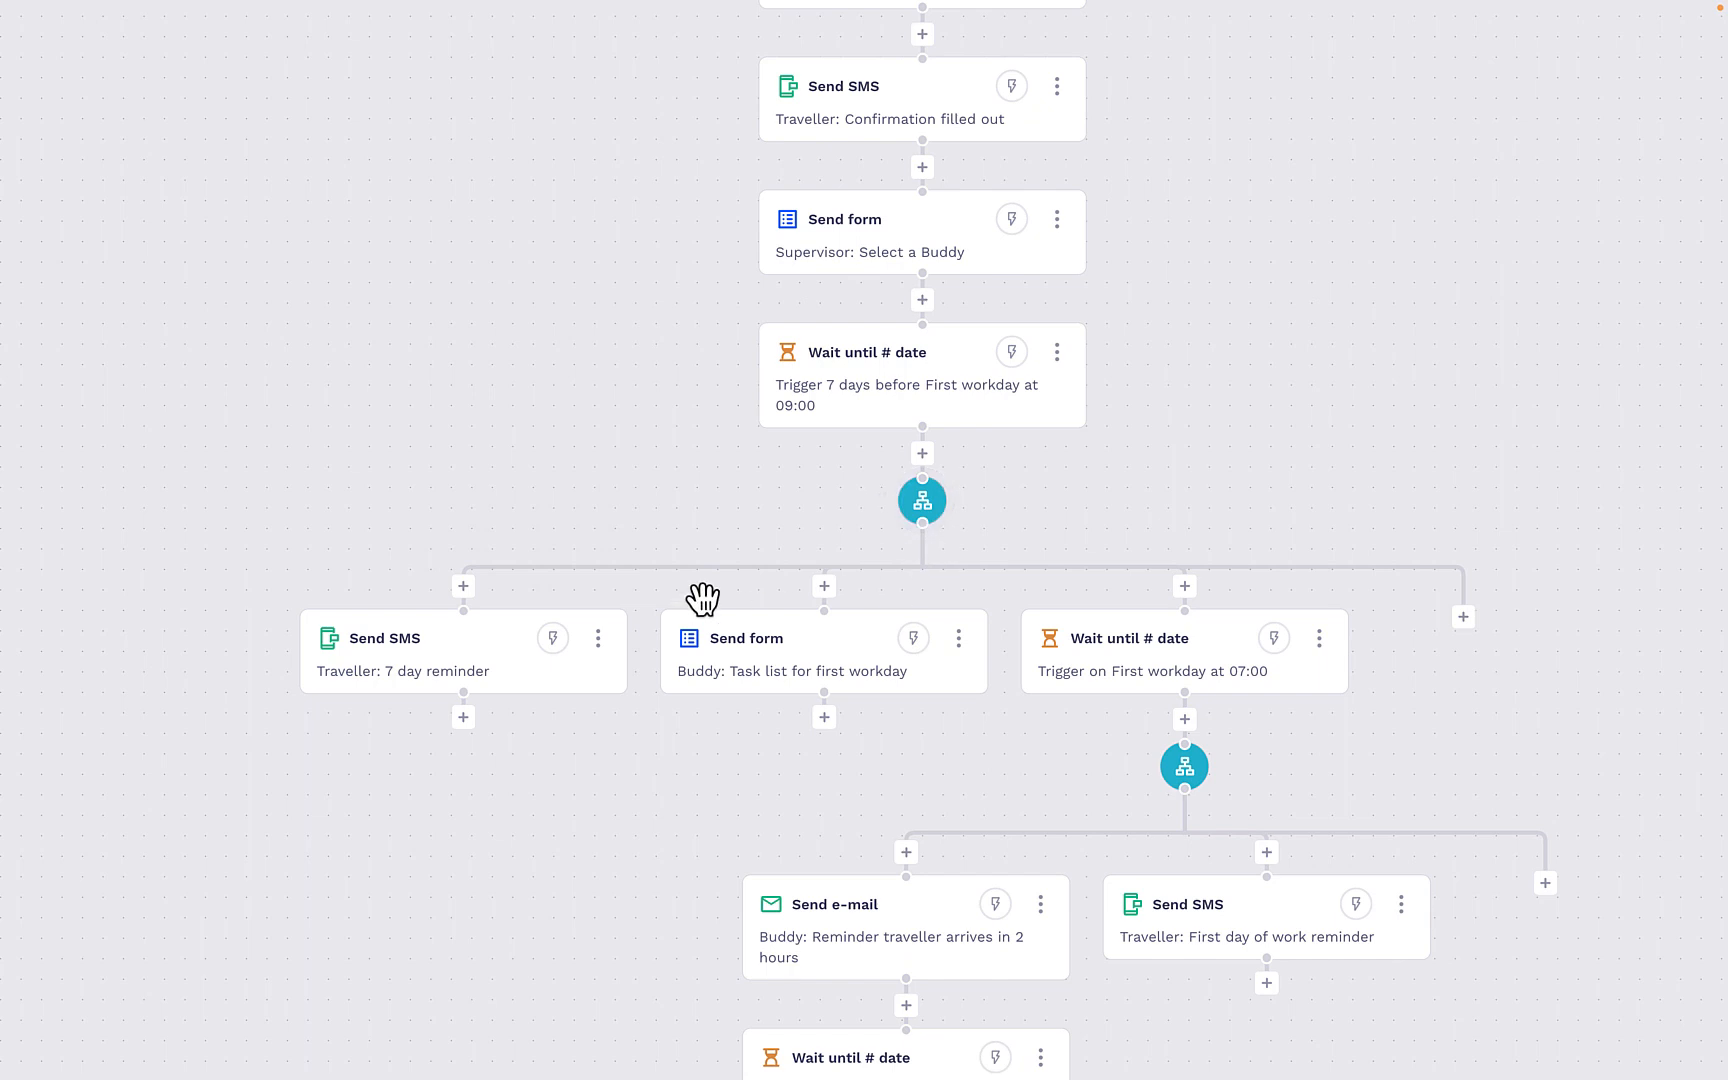
pyautogui.click(478, 653)
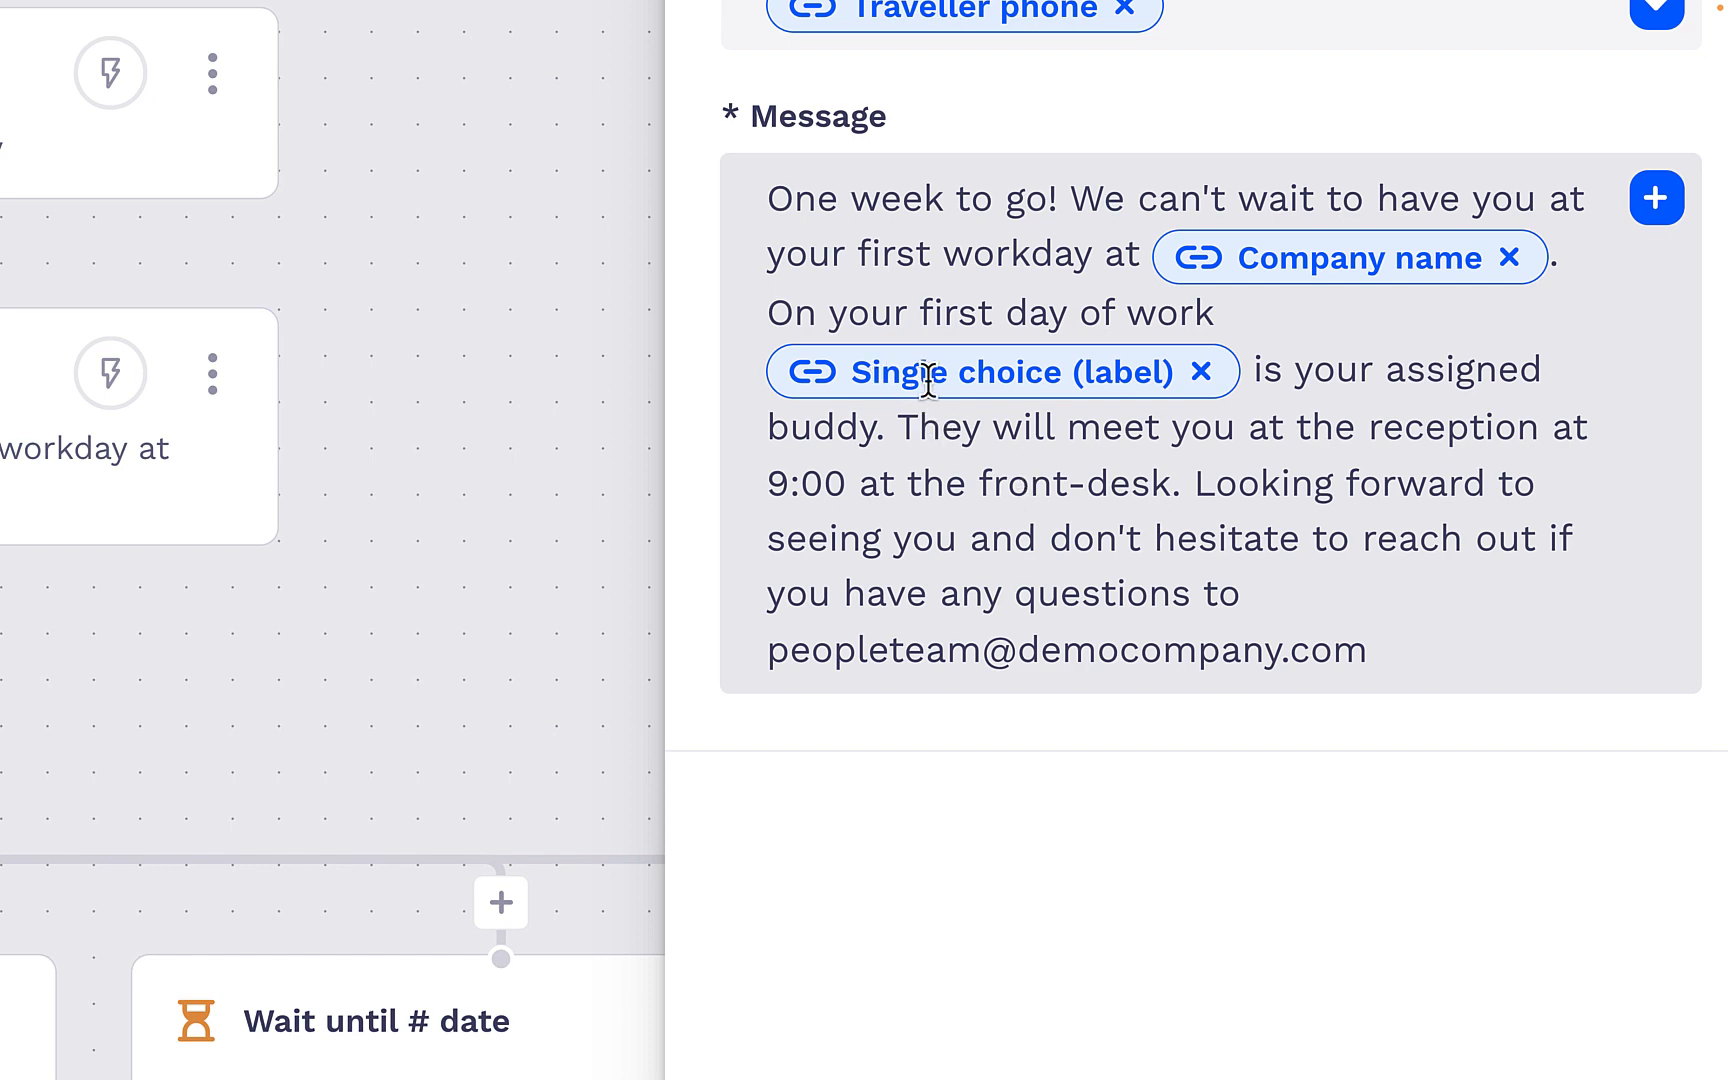
pyautogui.moveTo(990, 386)
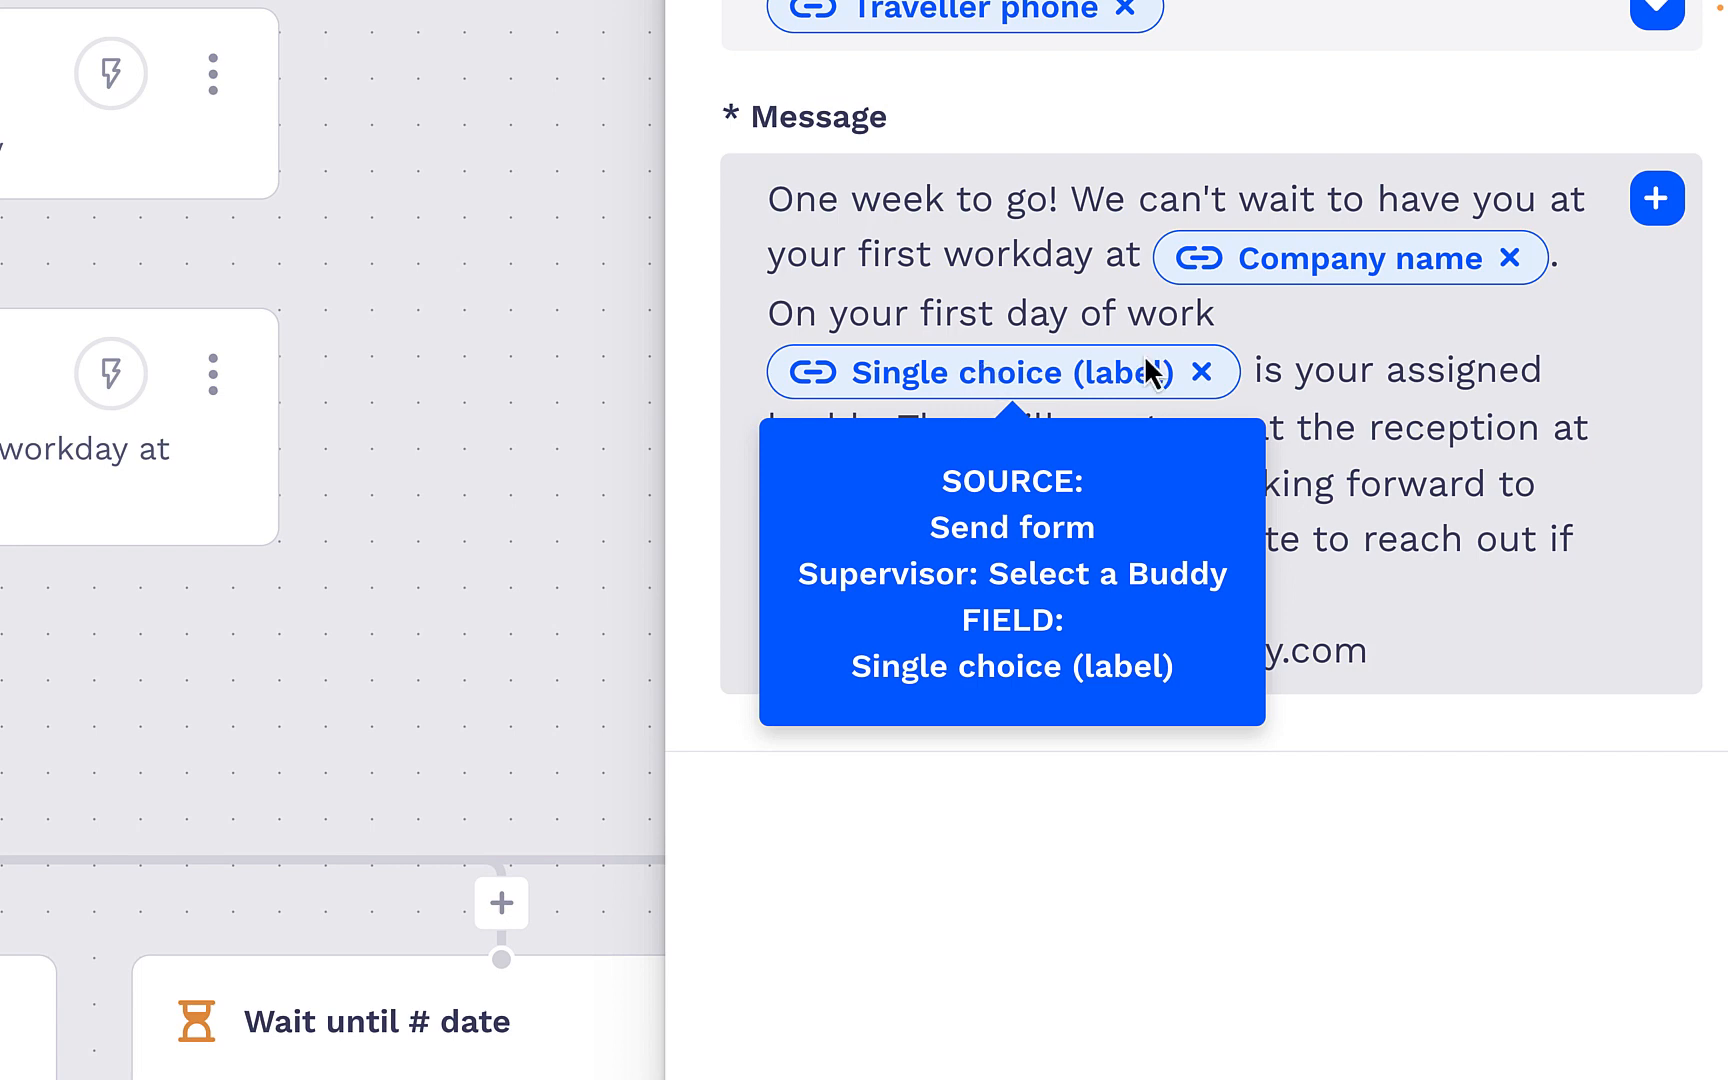
# - Replace the Single choice (label) variable in the SMS message with Buddy selection (label) from the "Supervisor: Select a Buddy" form
pyautogui.click(1202, 372)
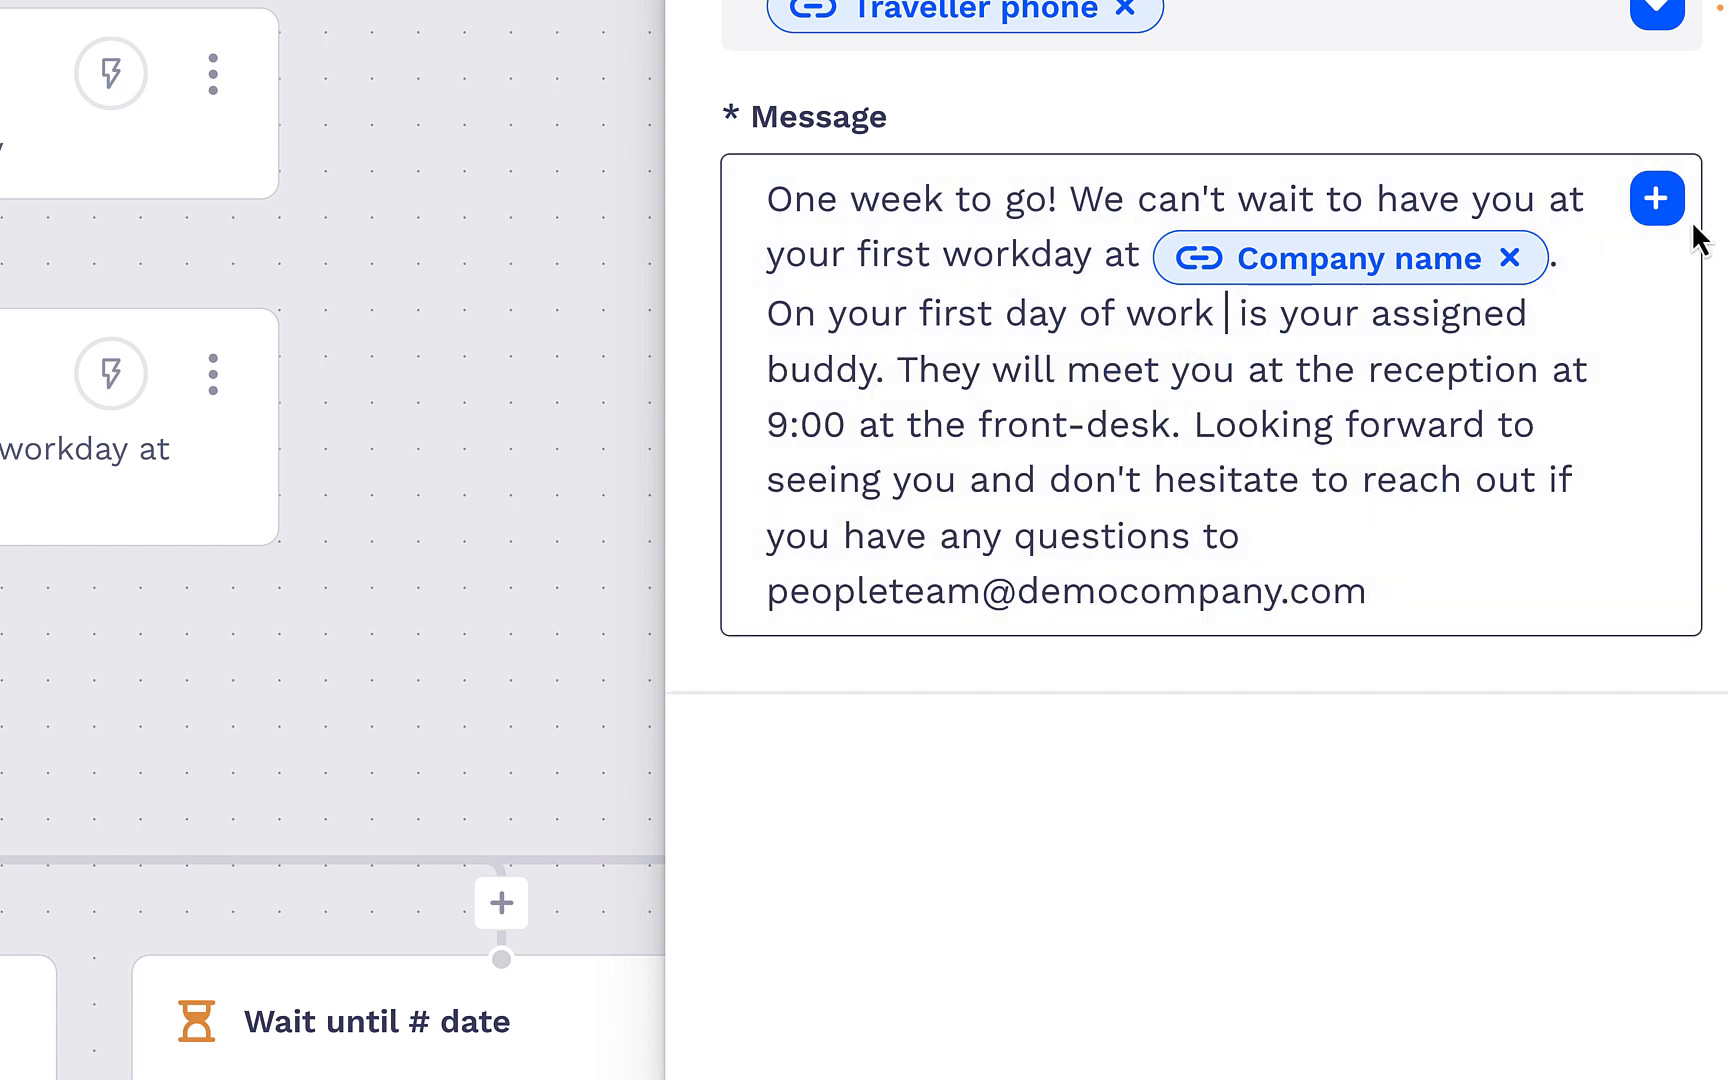
pyautogui.click(1660, 212)
pyautogui.scroll(-1, 781, 798)
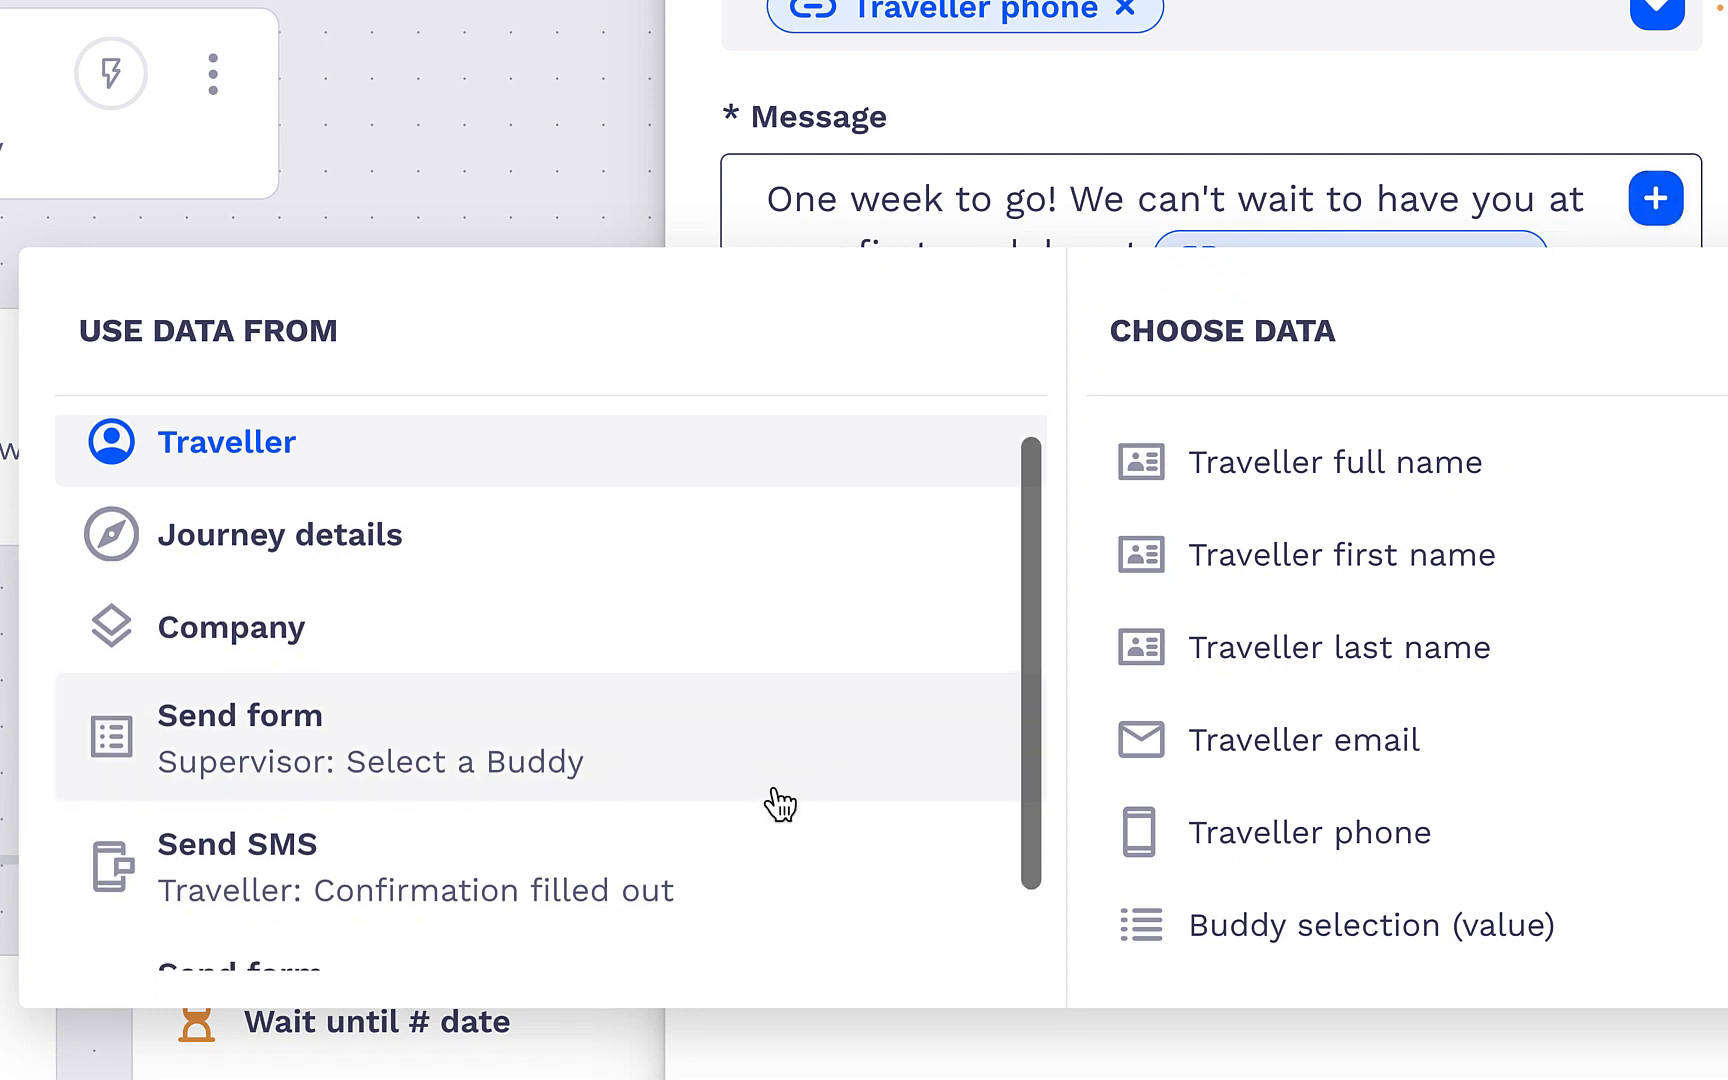
pyautogui.click(713, 720)
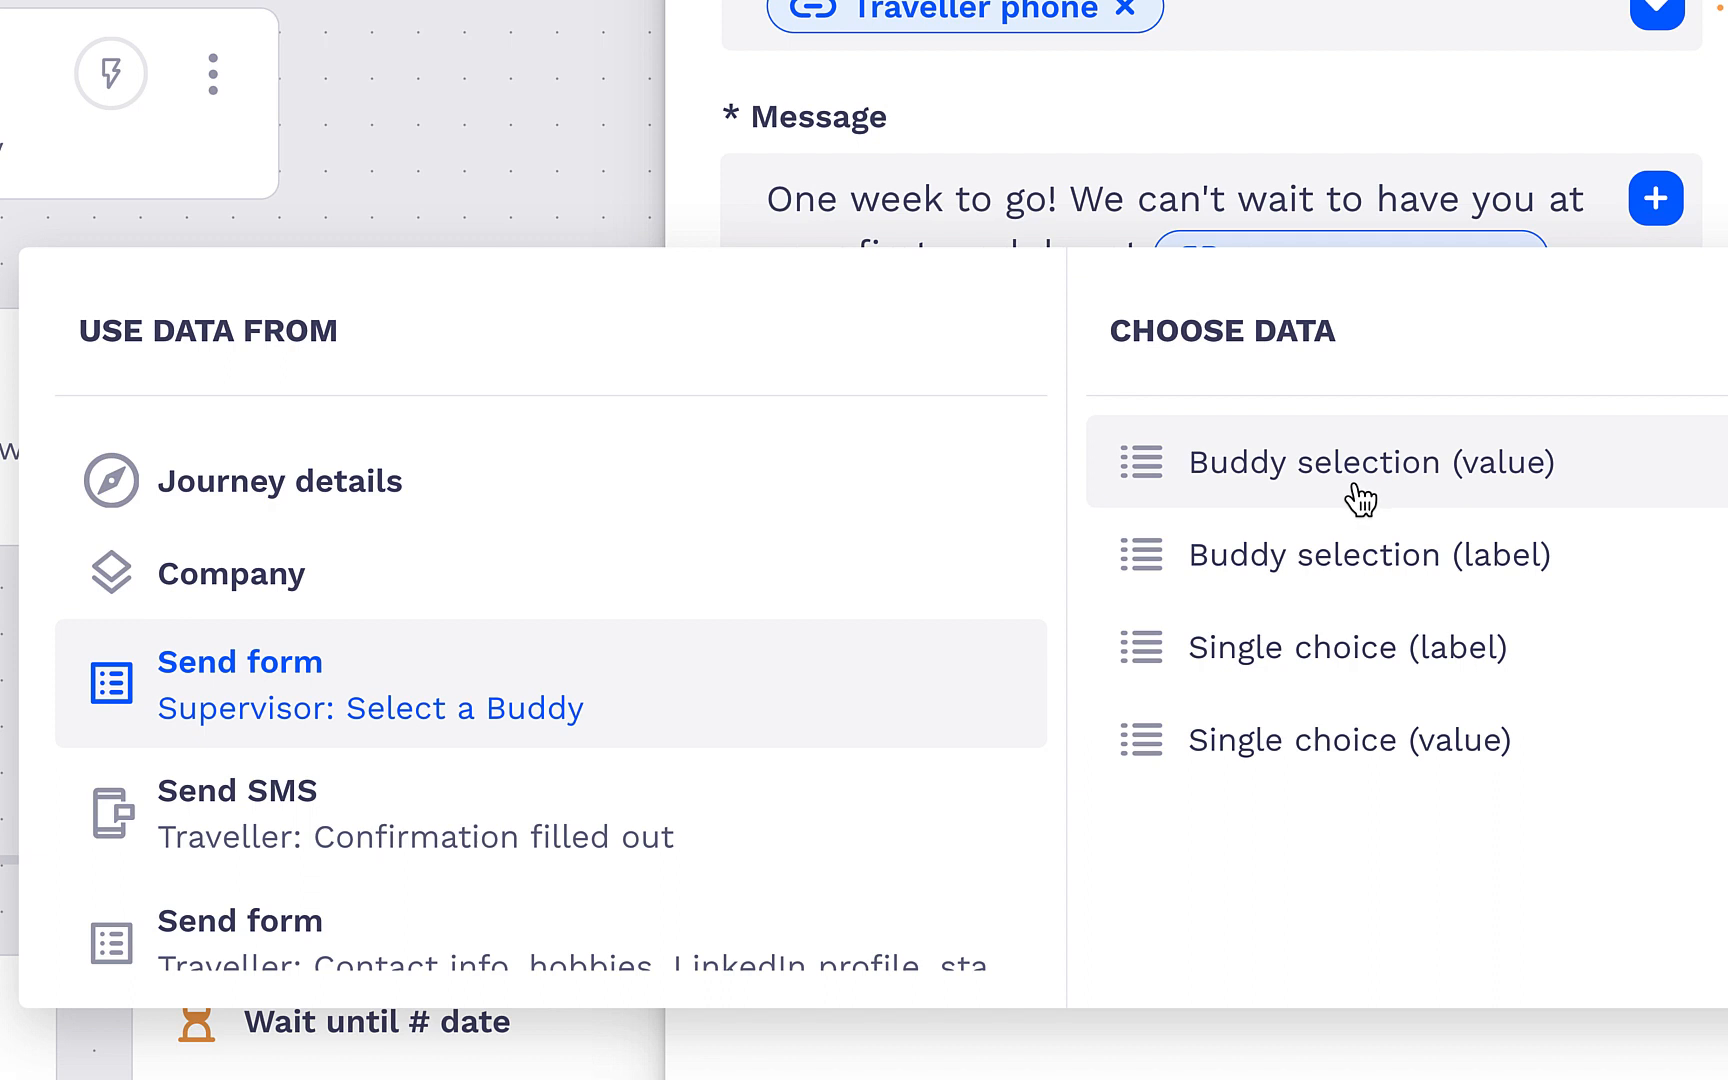
pyautogui.click(1362, 552)
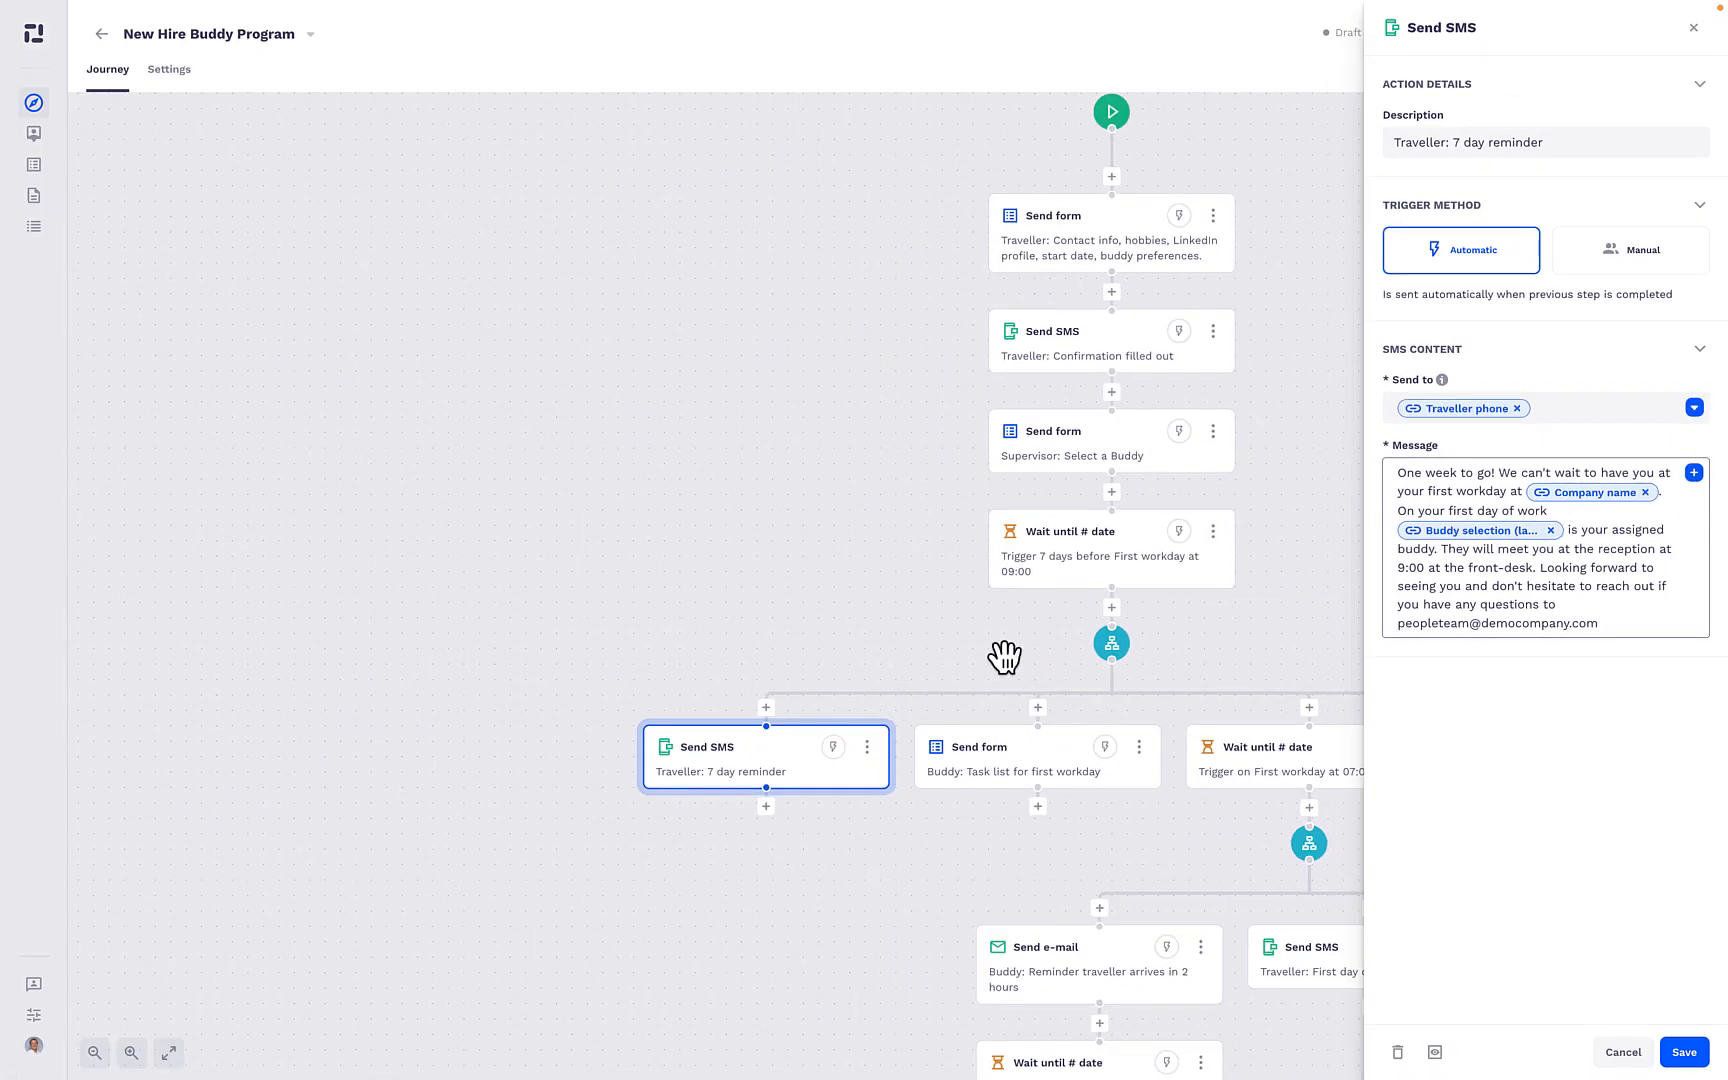
# - Save the 7 day reminder SMS and examine the e-mail notification of the "Buddy: Task list for first workday" form action
pyautogui.moveTo(354, 689); pyautogui.dragTo(3, 594)
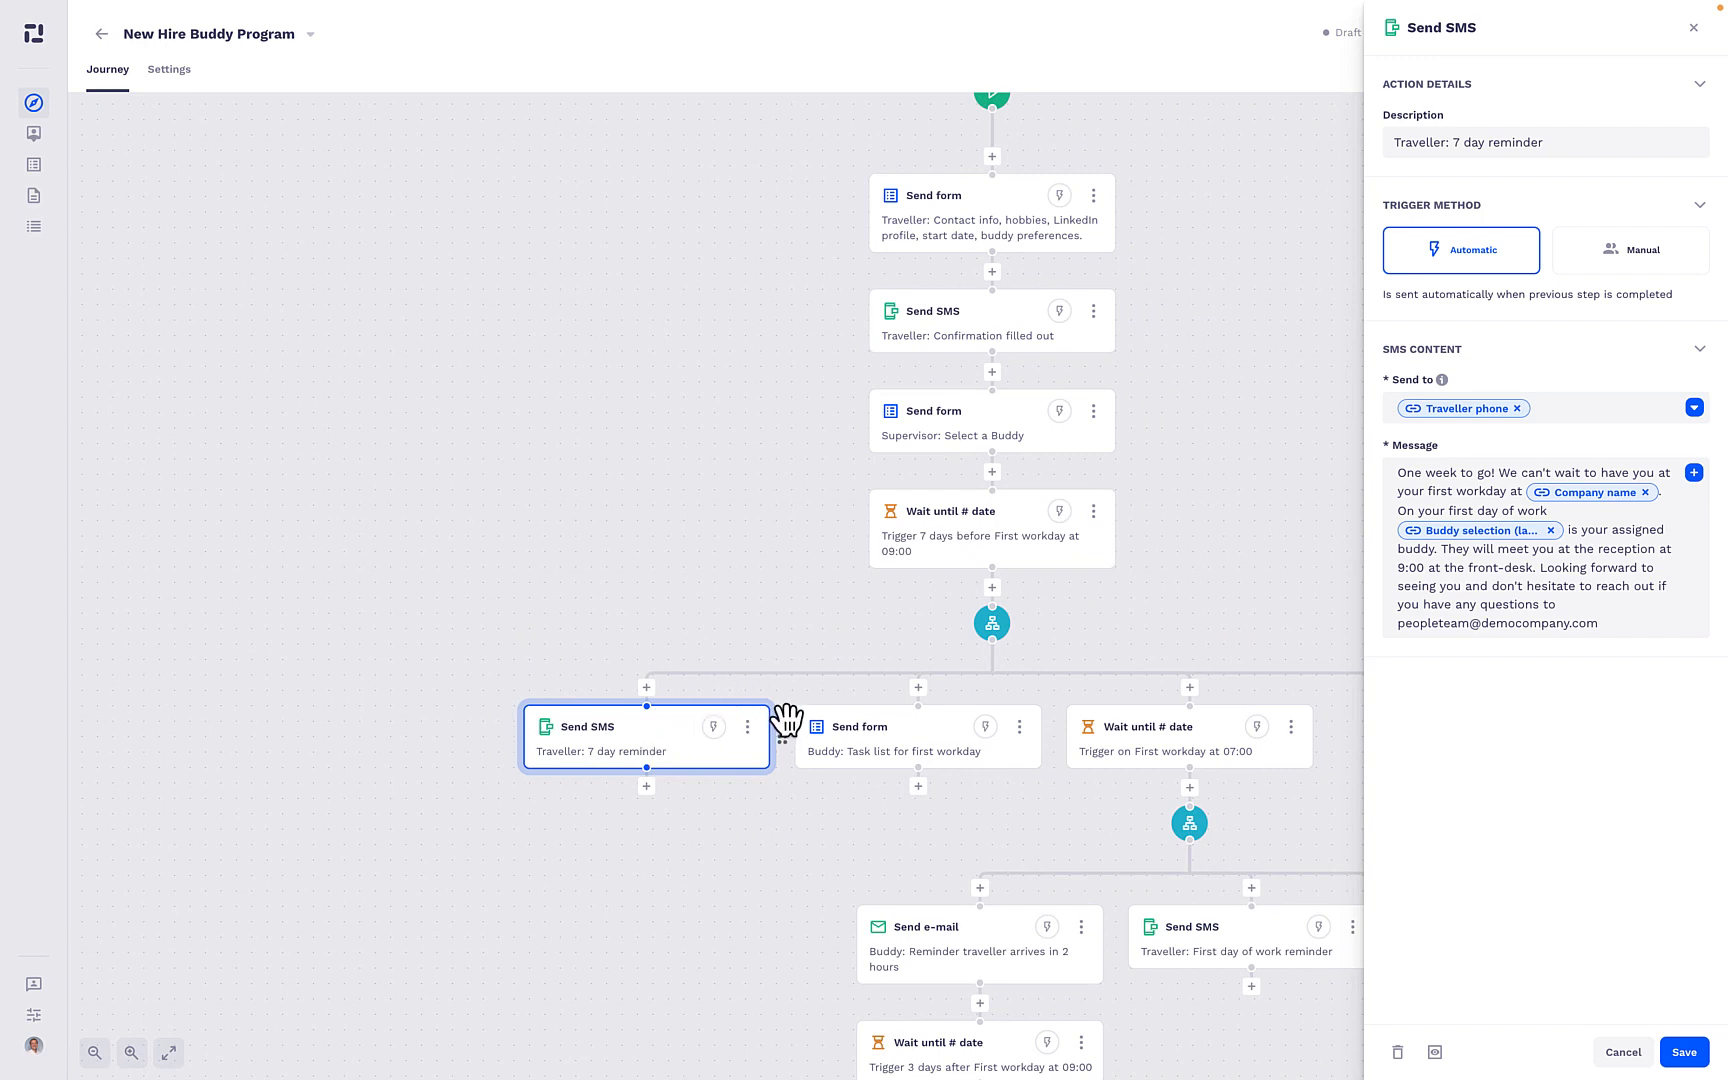
pyautogui.click(855, 728)
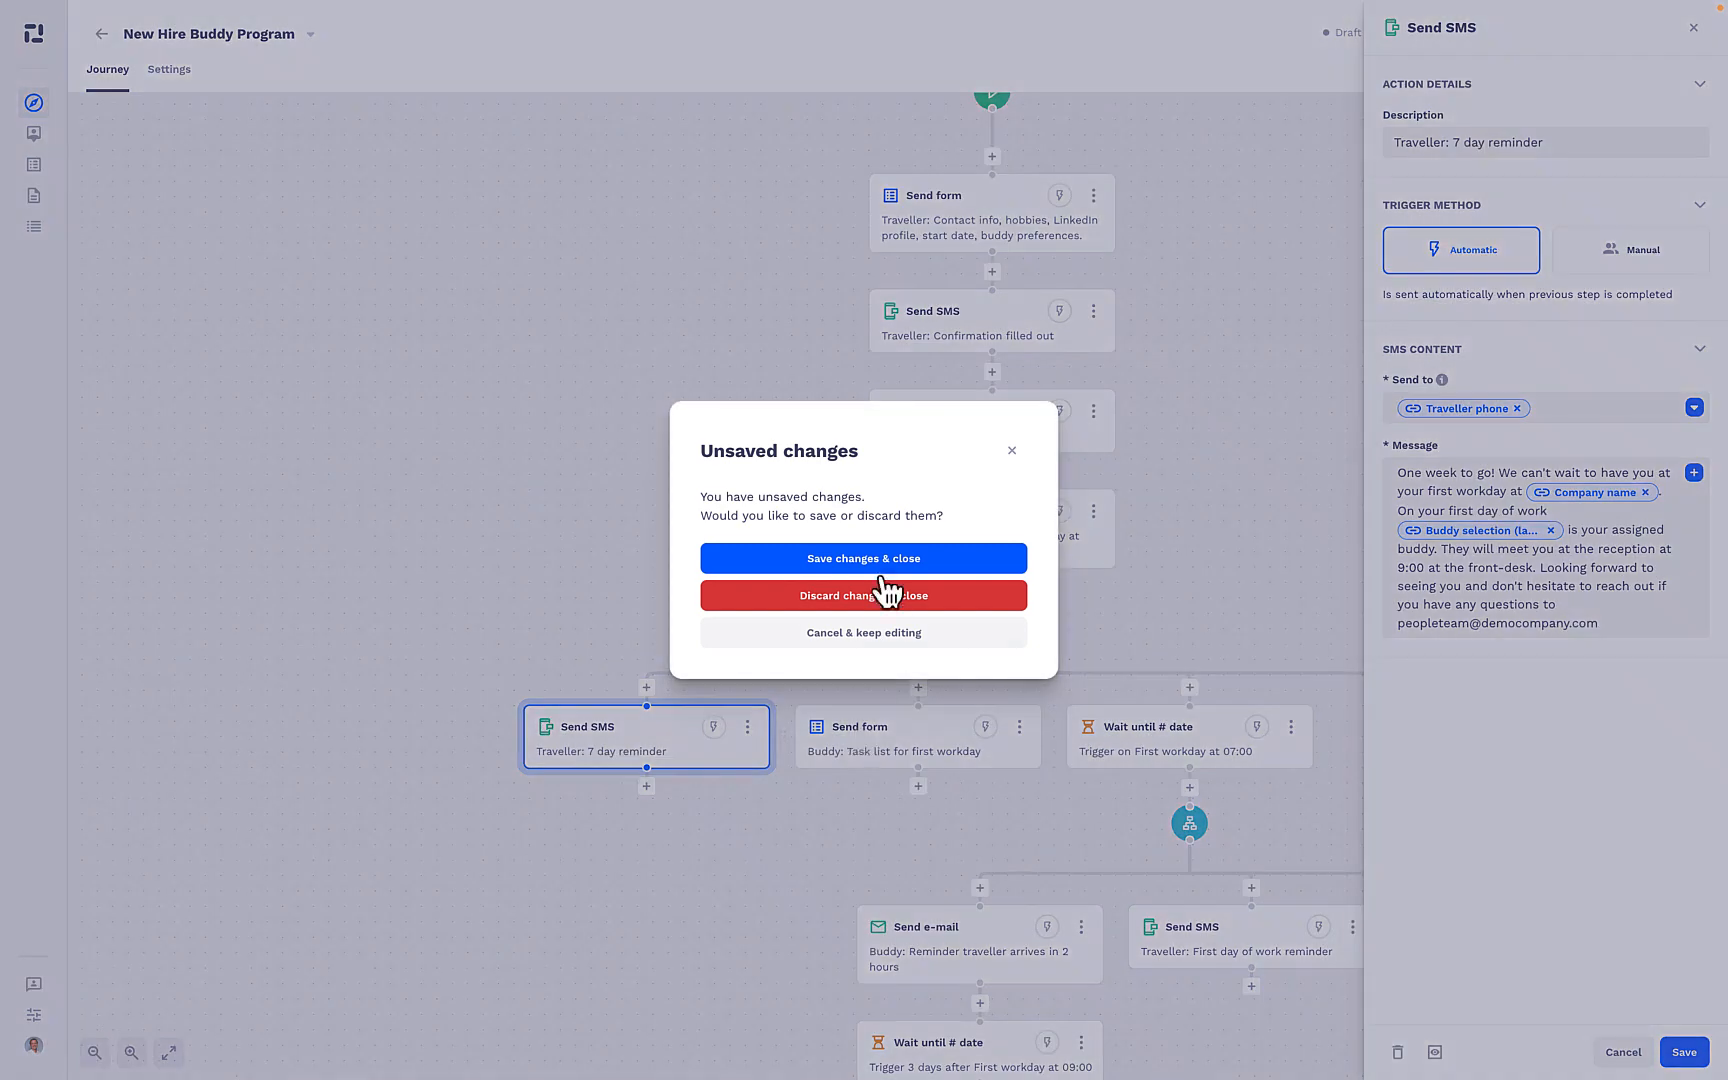
pyautogui.click(885, 594)
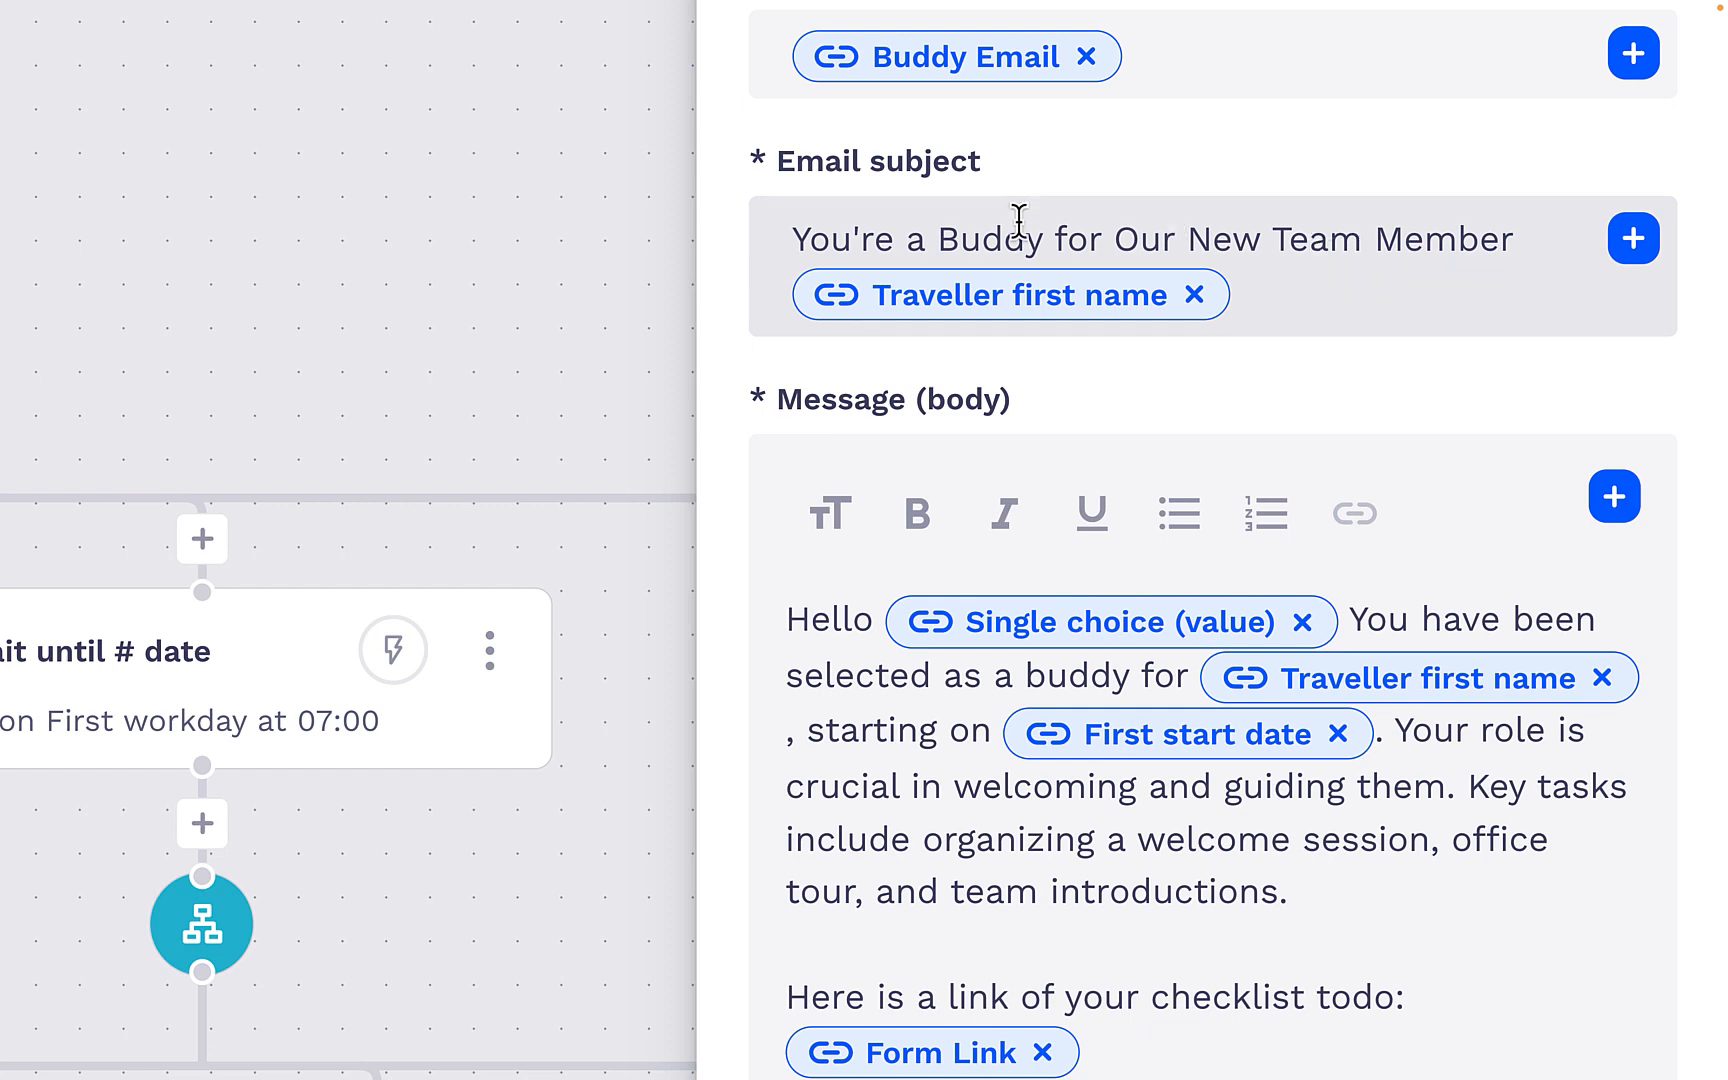
pyautogui.scroll(-1, 1304, 617)
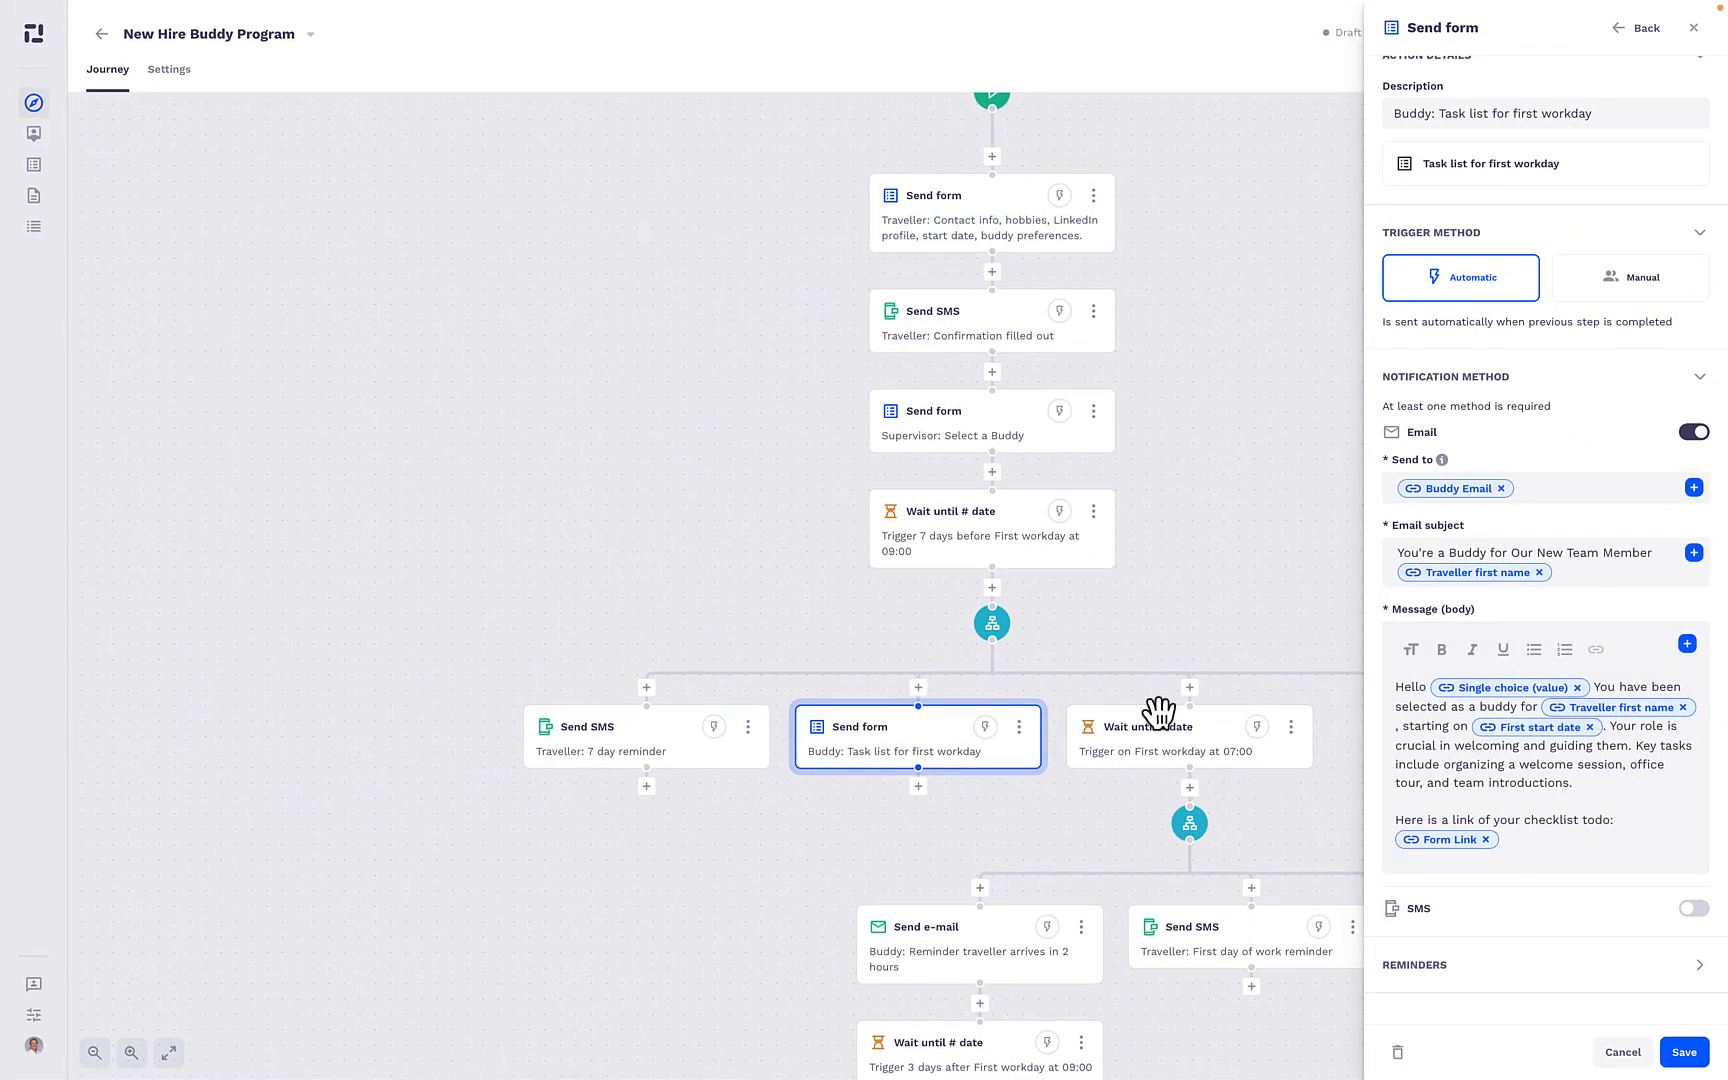
pyautogui.scroll(-2, 1159, 713)
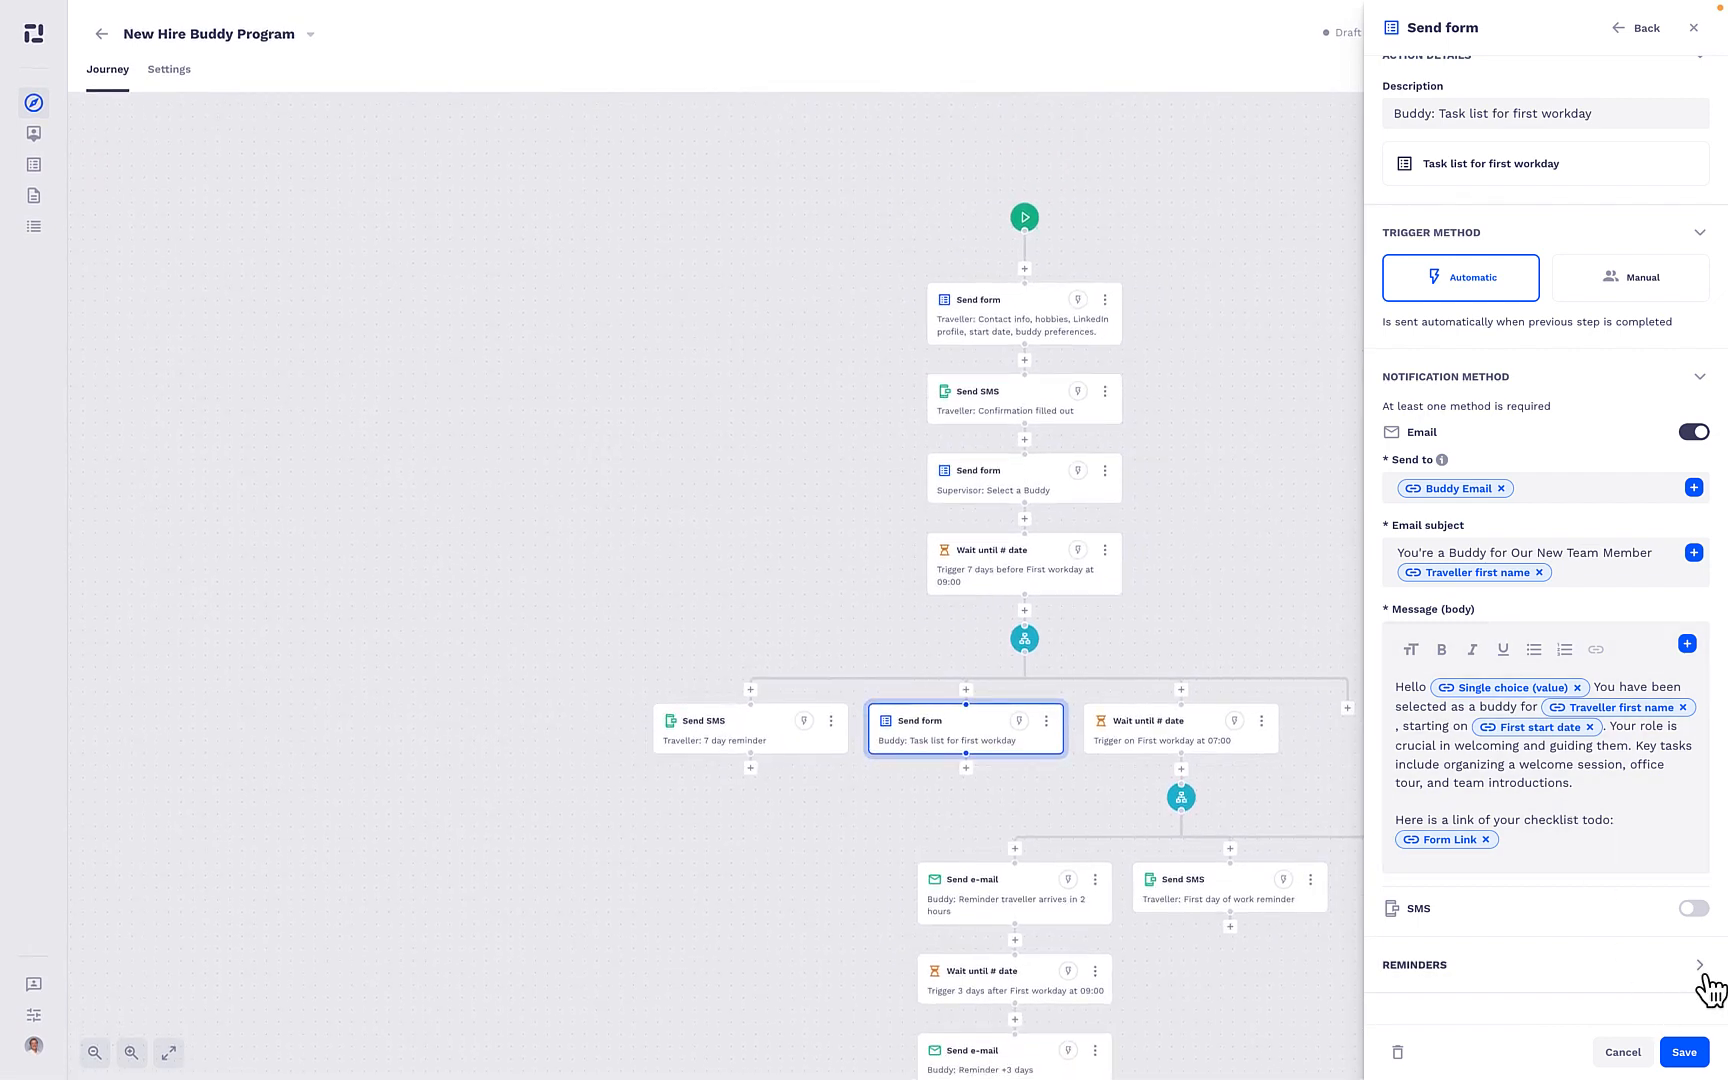
# - Try enabling the reminder for when the buddy task list form has not been completed, and cancel the edit
pyautogui.click(1673, 975)
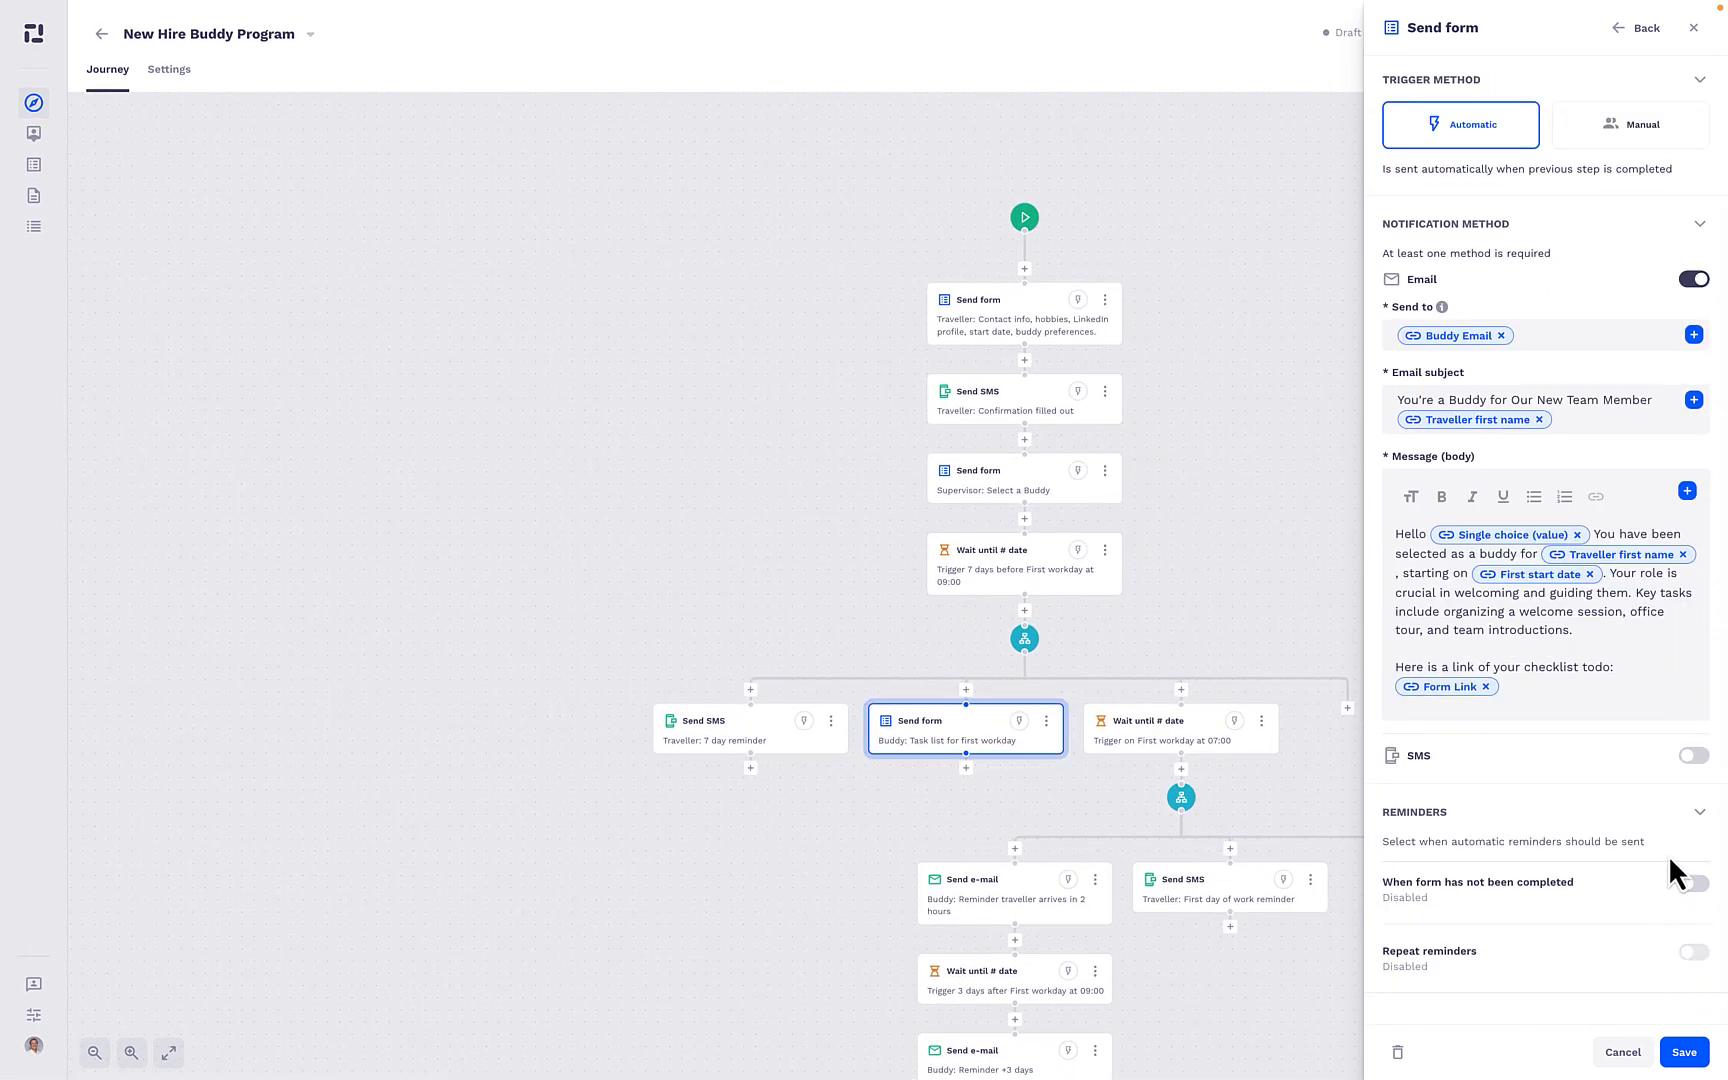
pyautogui.click(1692, 882)
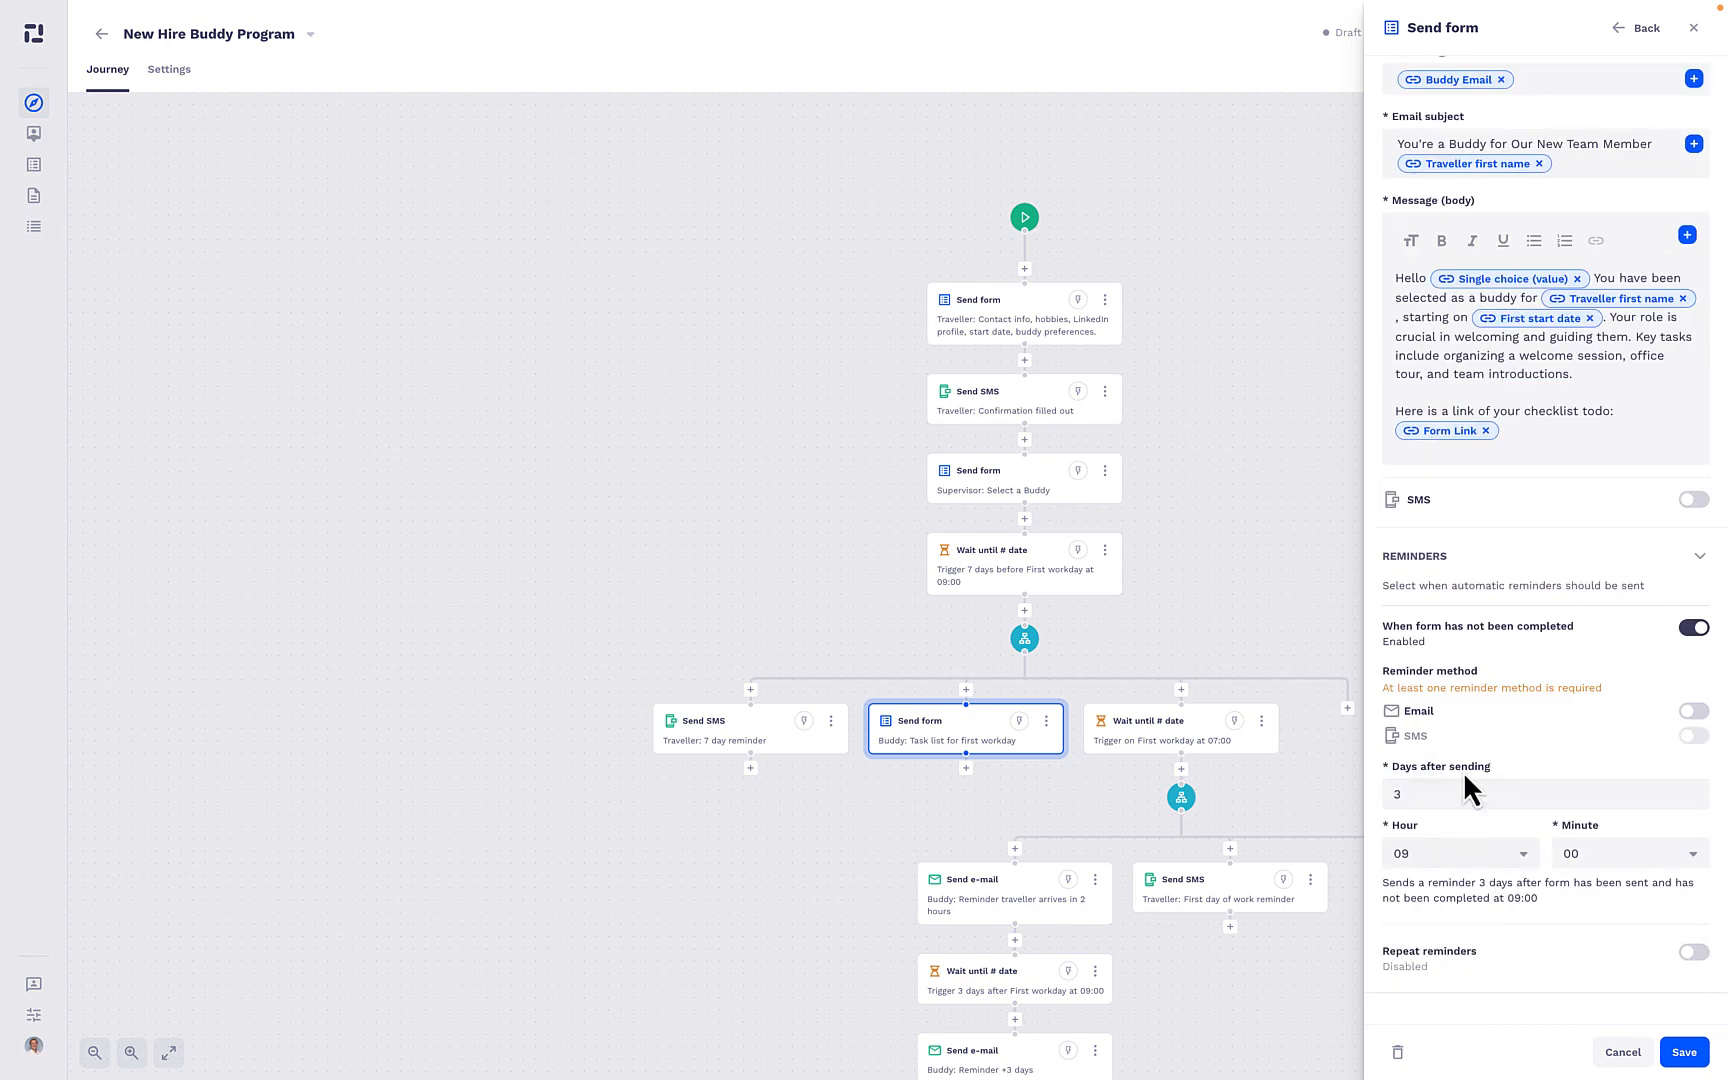
pyautogui.click(1623, 1052)
# - Examine the Buddy checklist items in the "Task list for first workday - buddy" form
pyautogui.scroll(-2, 1266, 553)
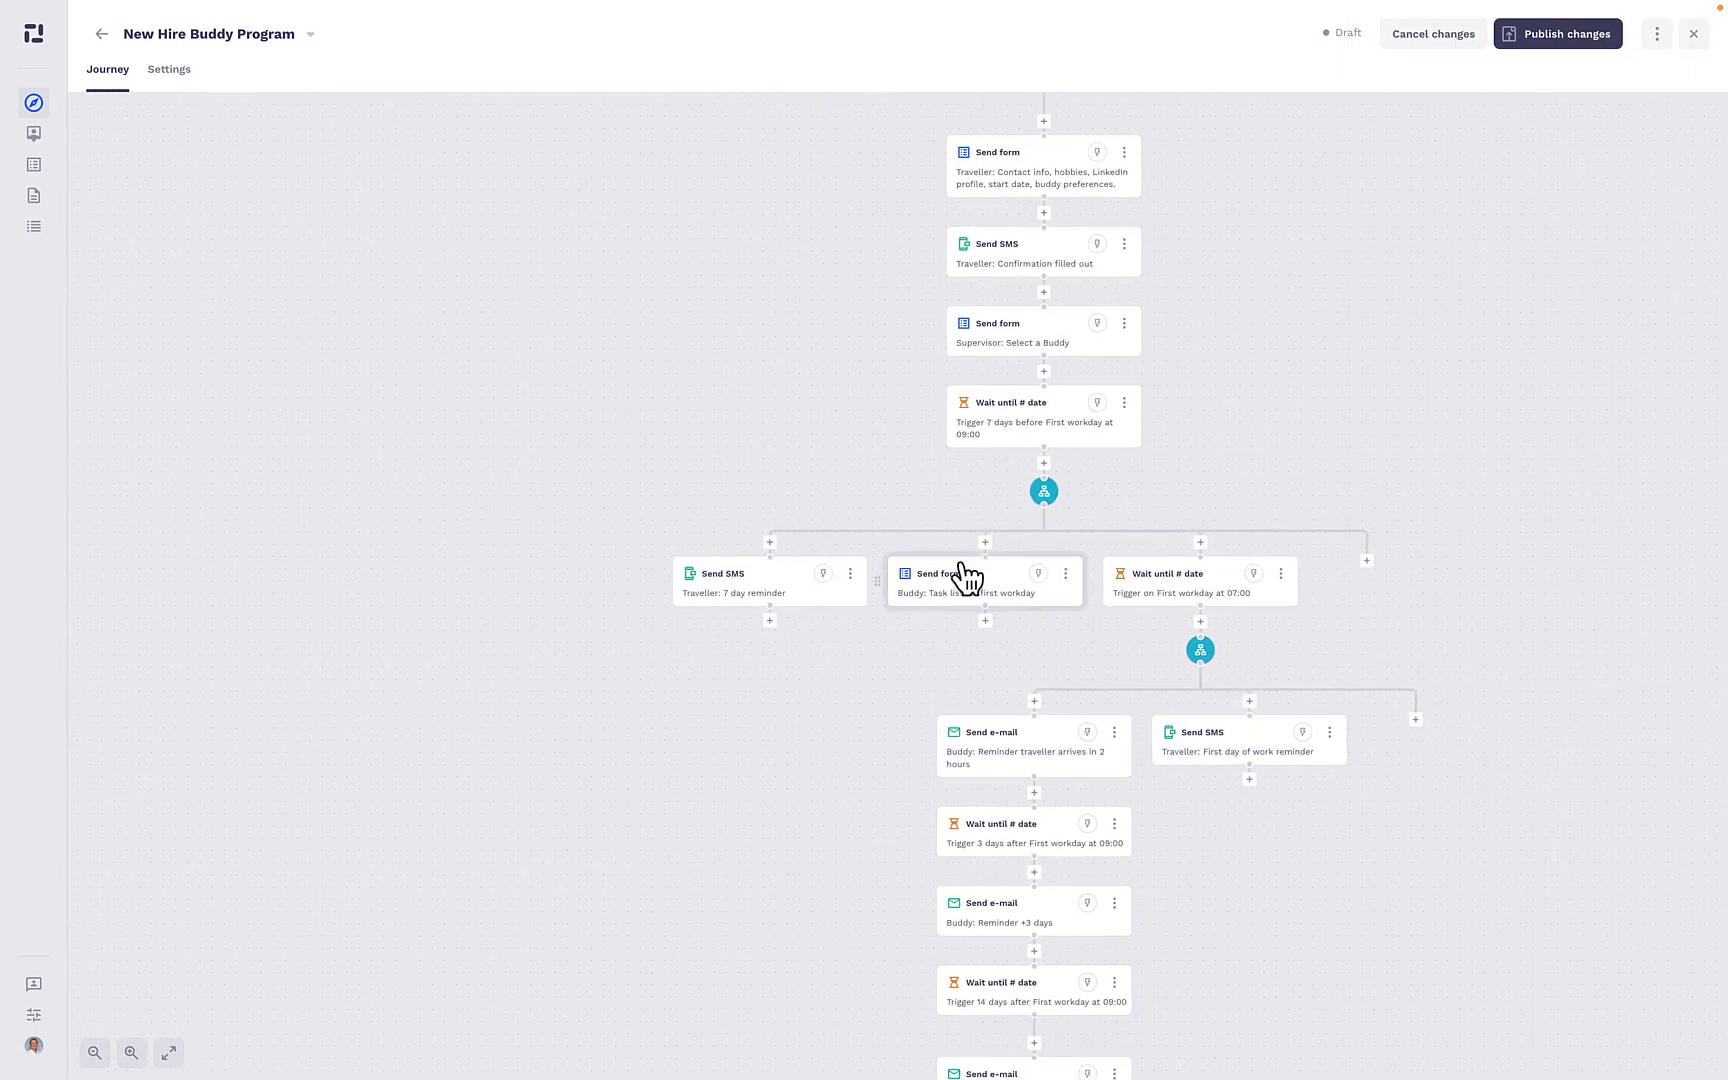
pyautogui.scroll(2, 964, 579)
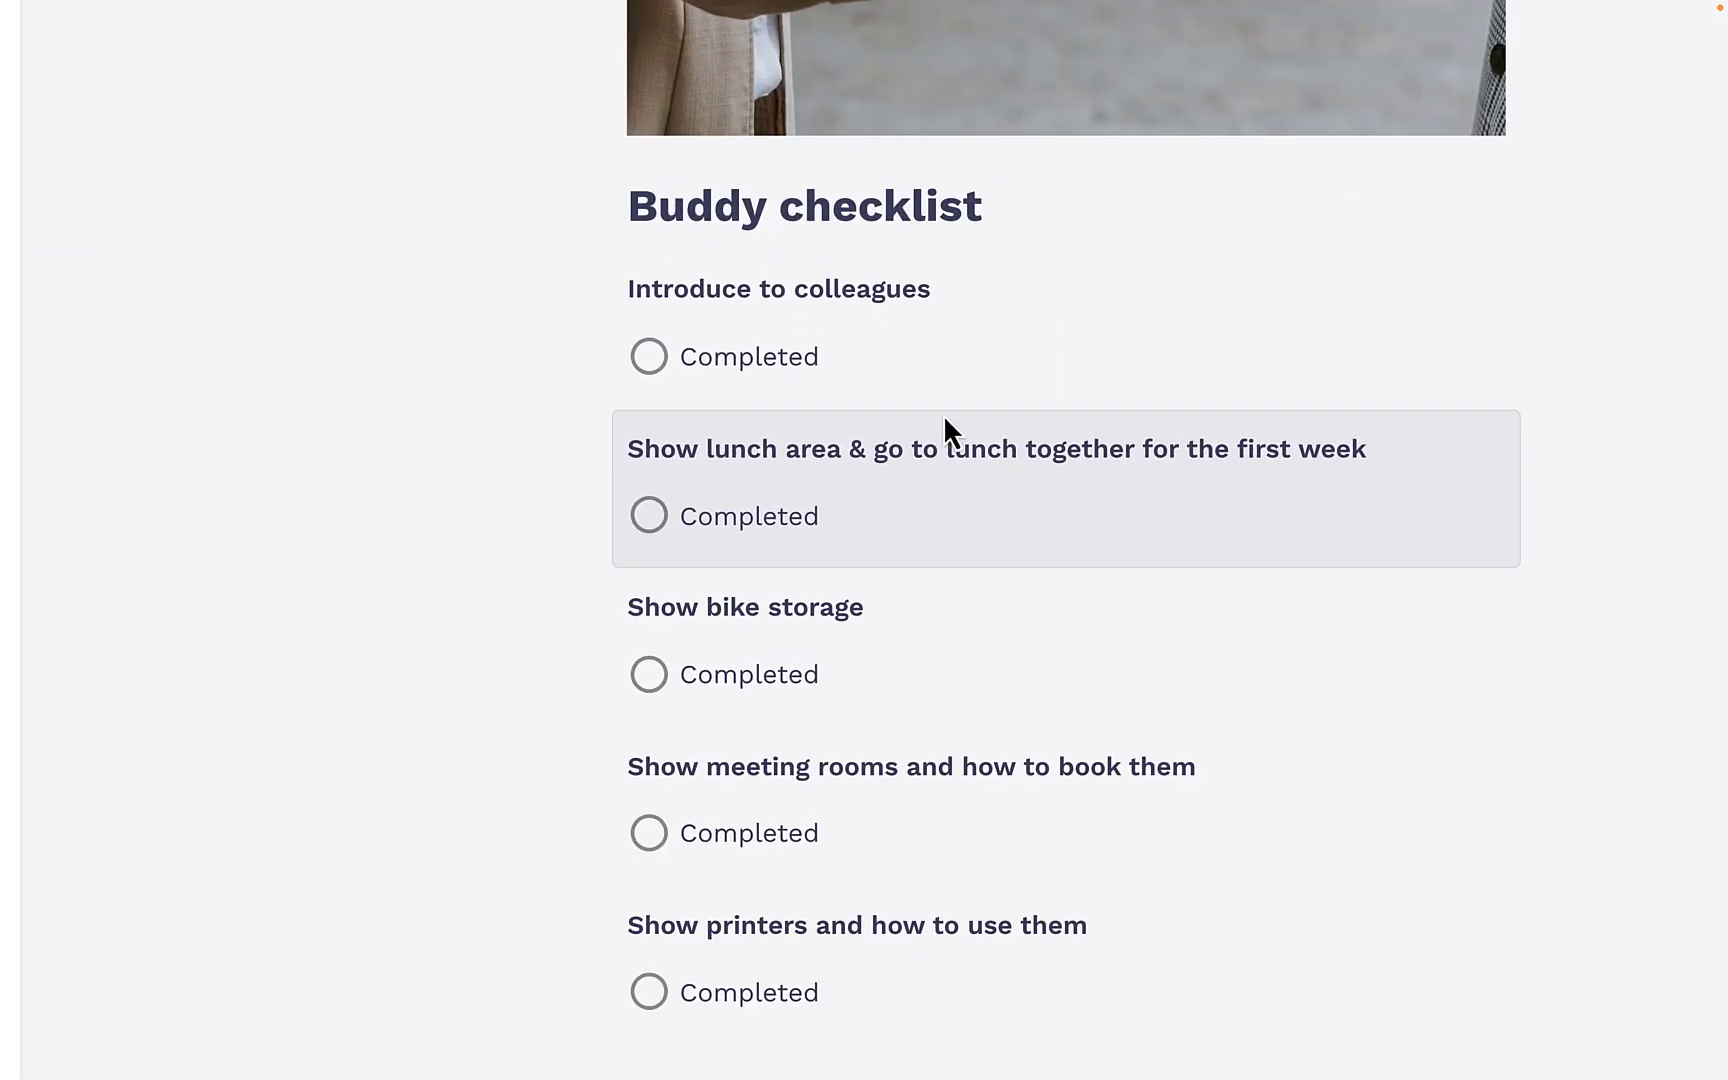
pyautogui.scroll(-2, 945, 420)
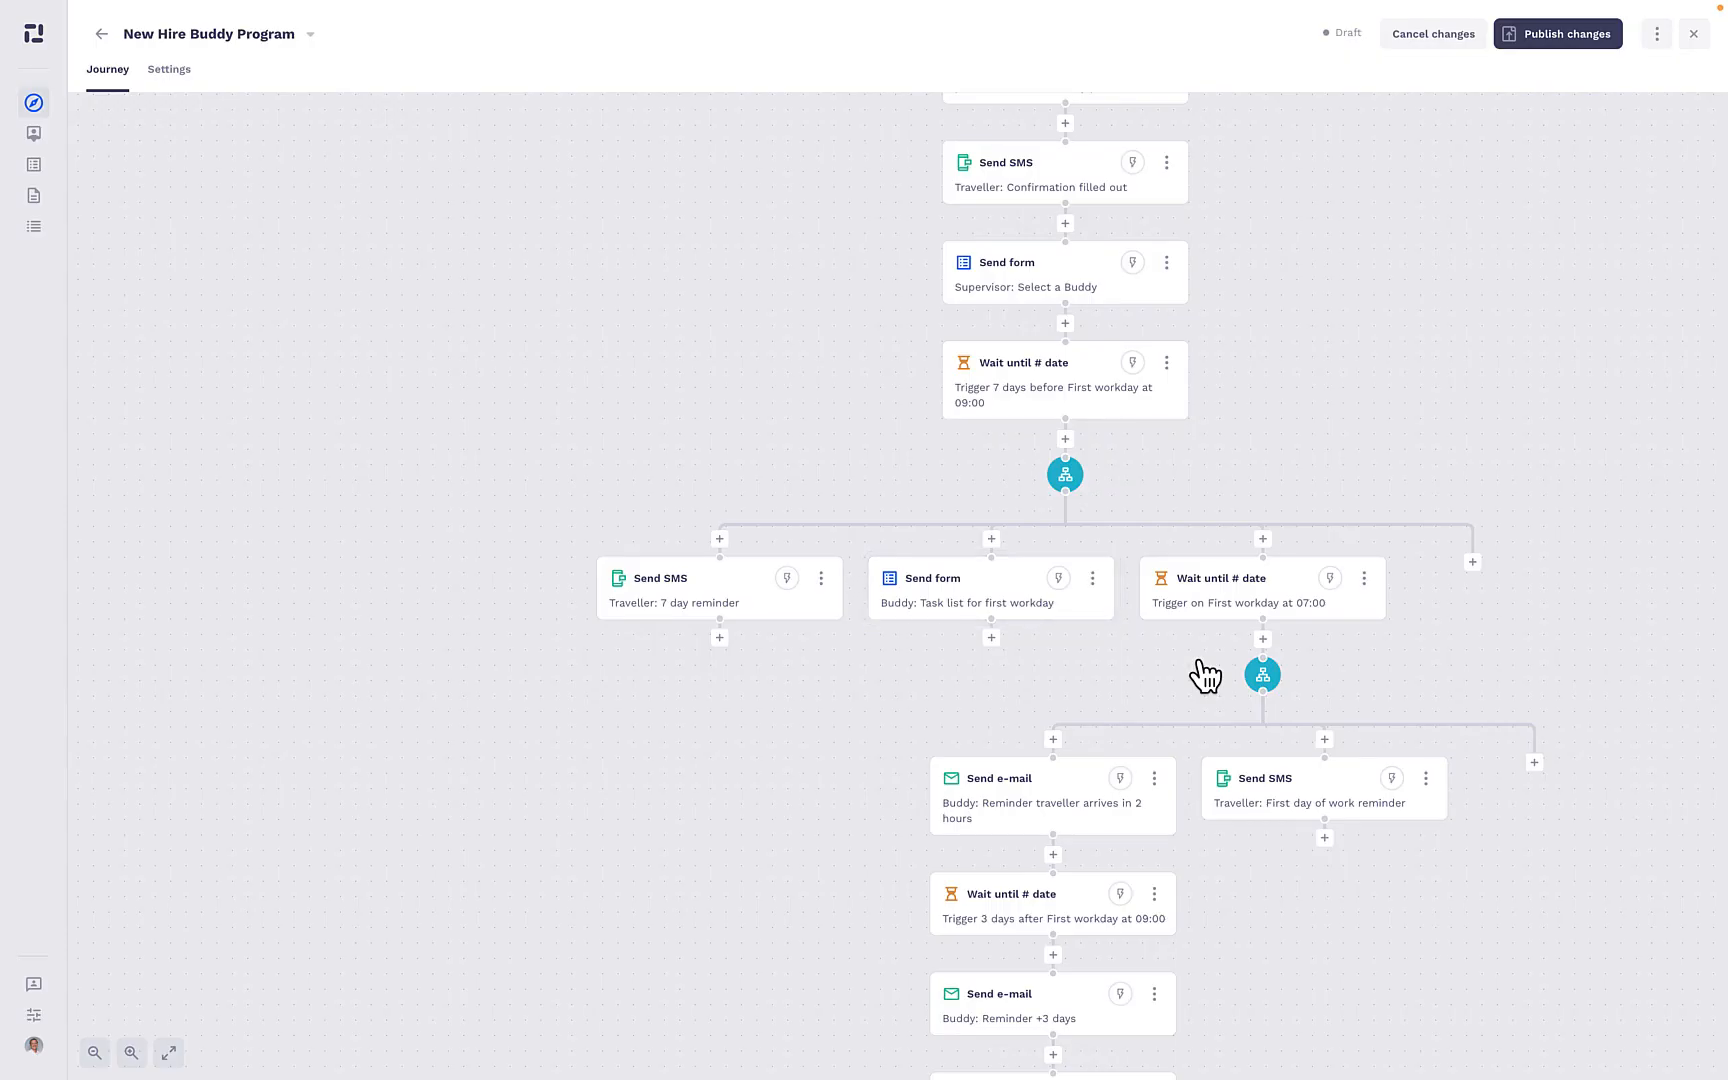
# - Try the Before date and After date options of the wait action on First workday at 07:00, restore On date and close it
pyautogui.moveTo(1358, 405); pyautogui.dragTo(1265, 301)
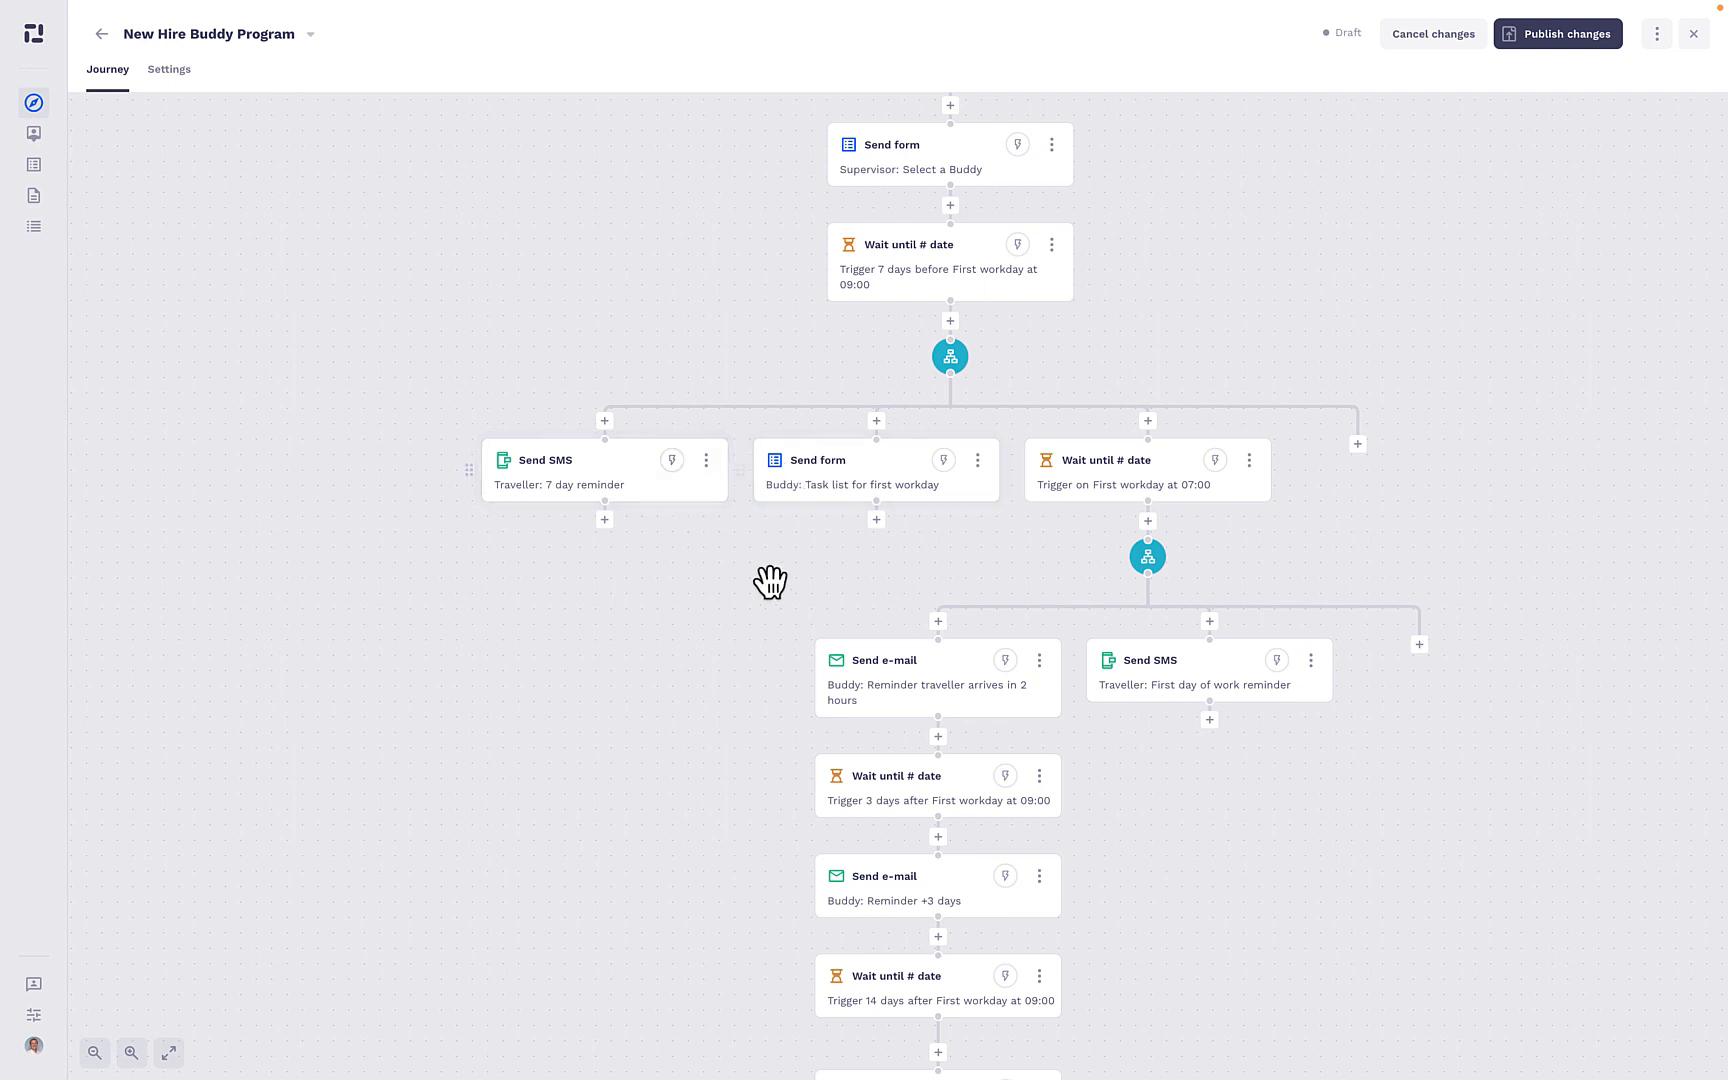
pyautogui.moveTo(771, 583); pyautogui.dragTo(621, 602)
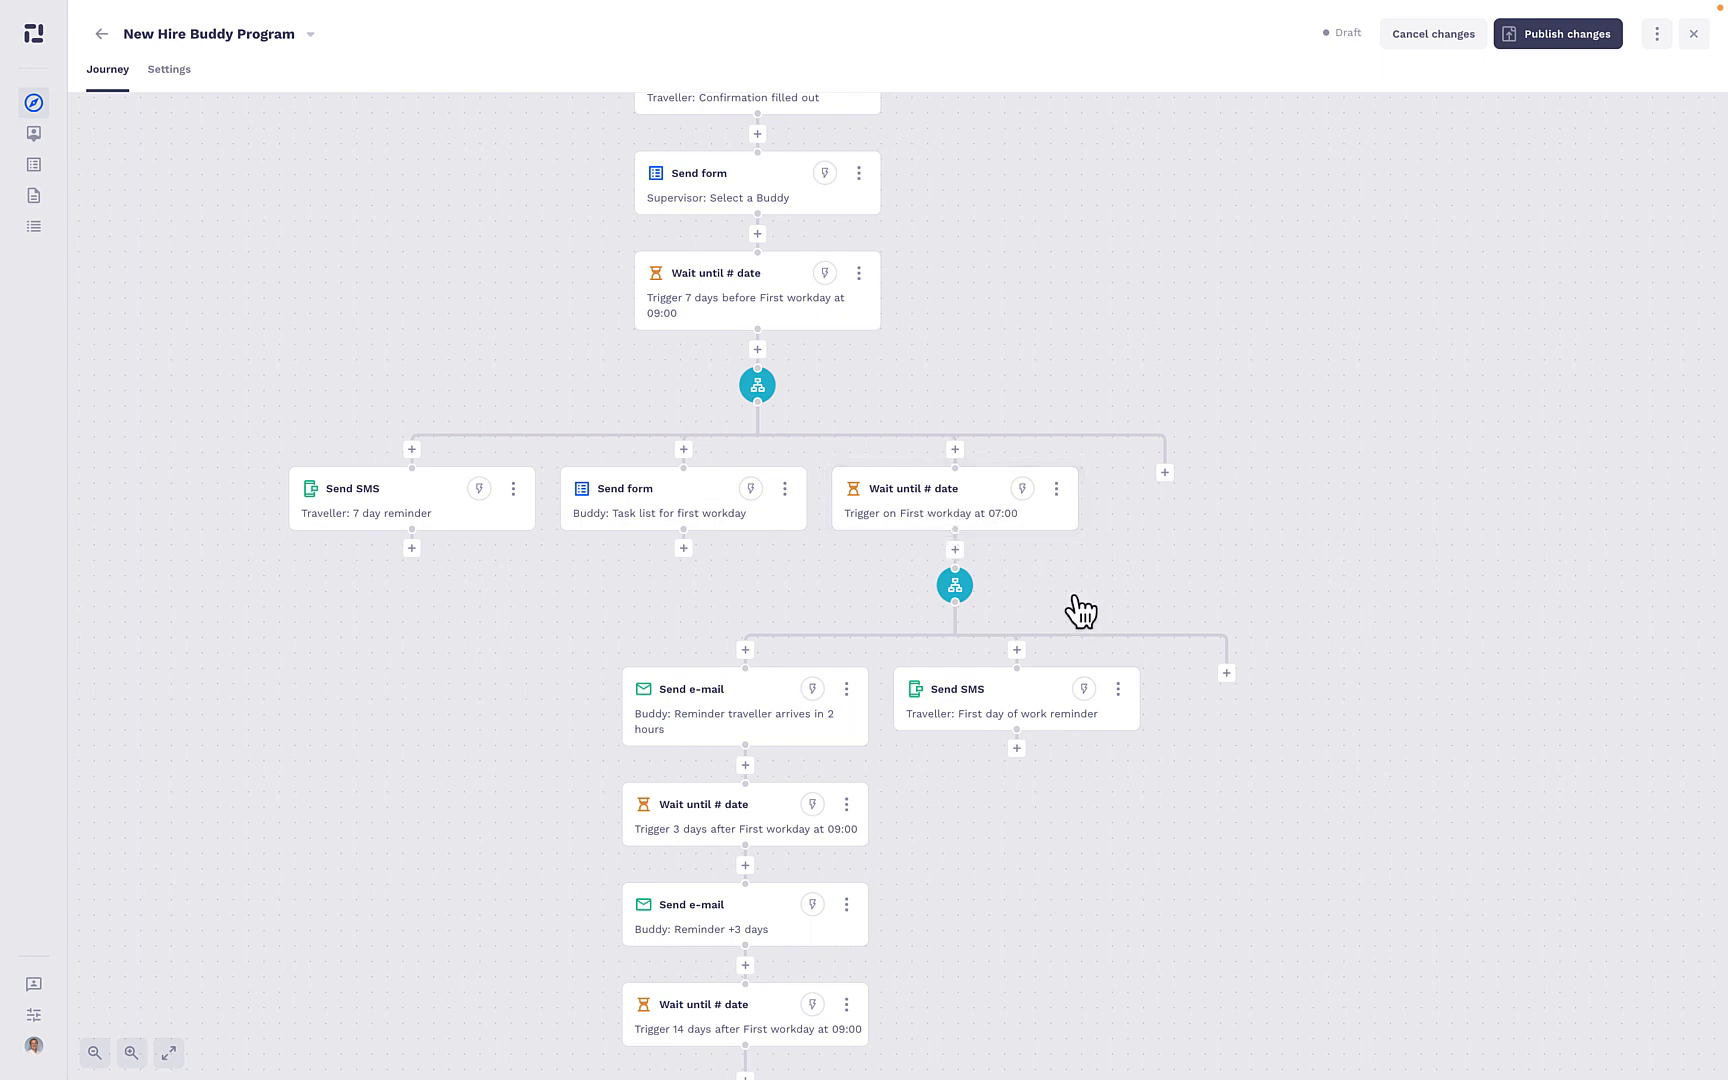
pyautogui.click(958, 516)
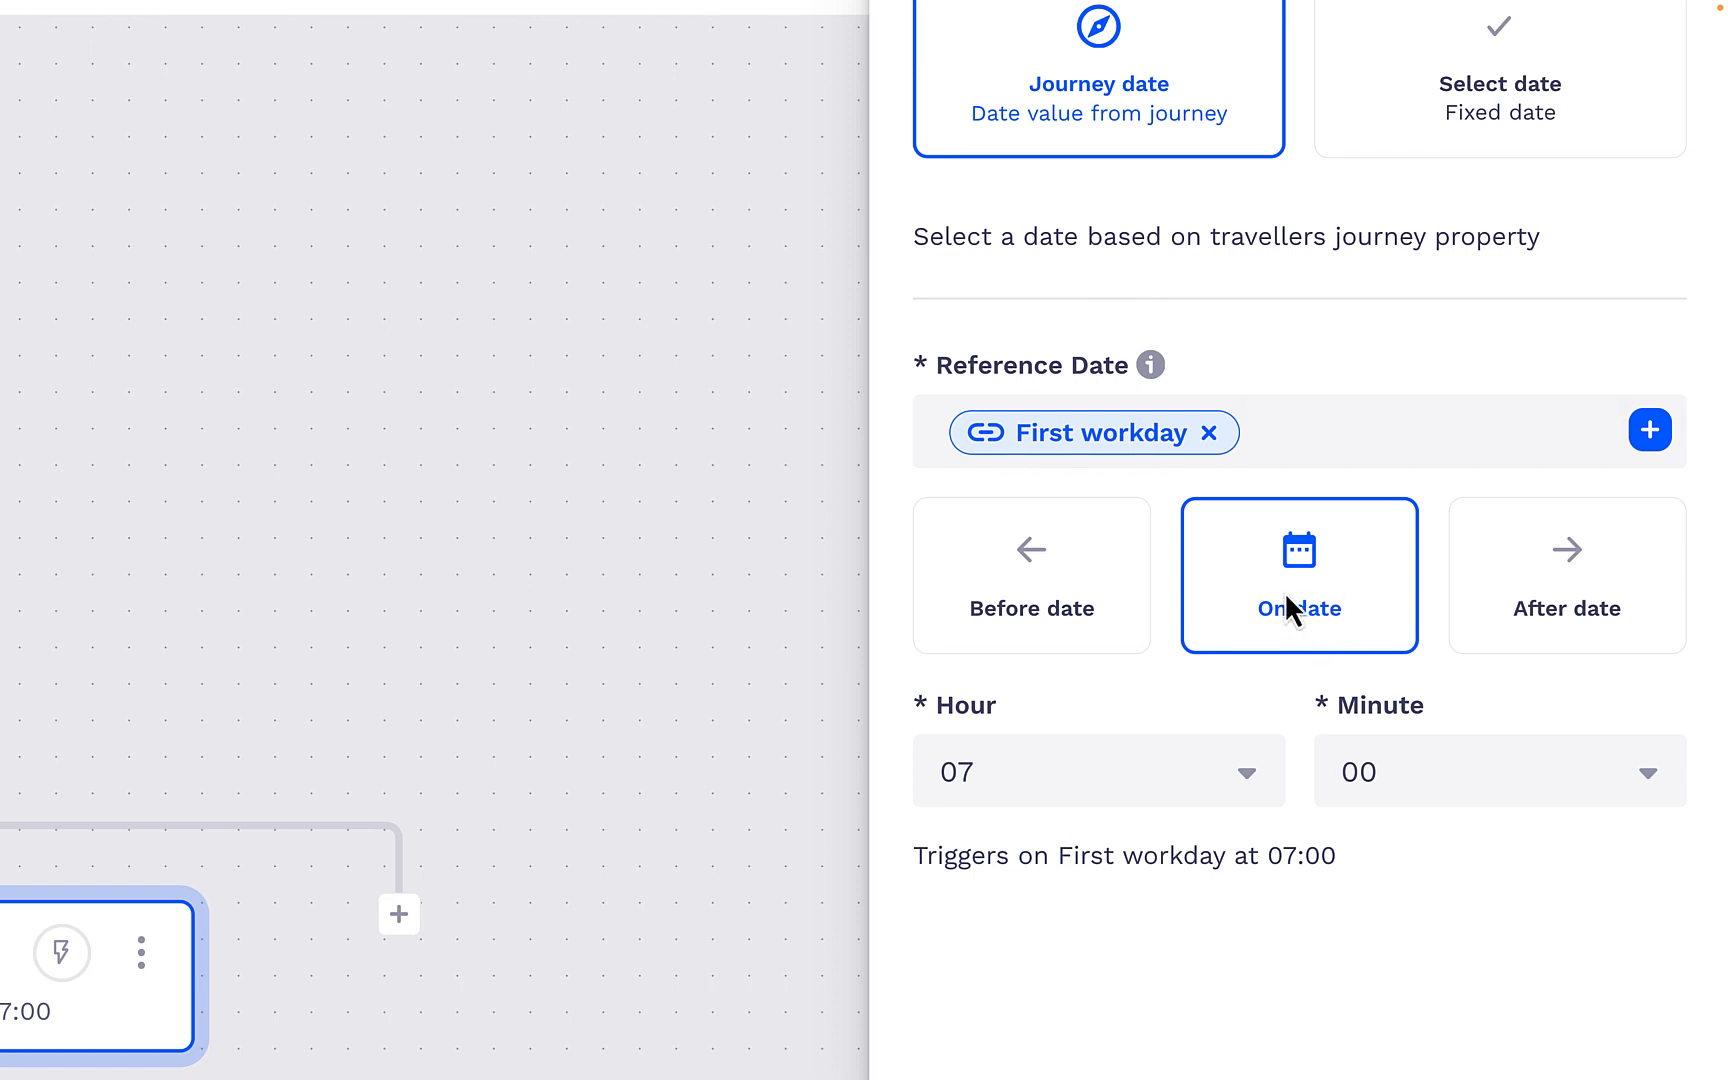
pyautogui.click(1040, 556)
pyautogui.click(1556, 616)
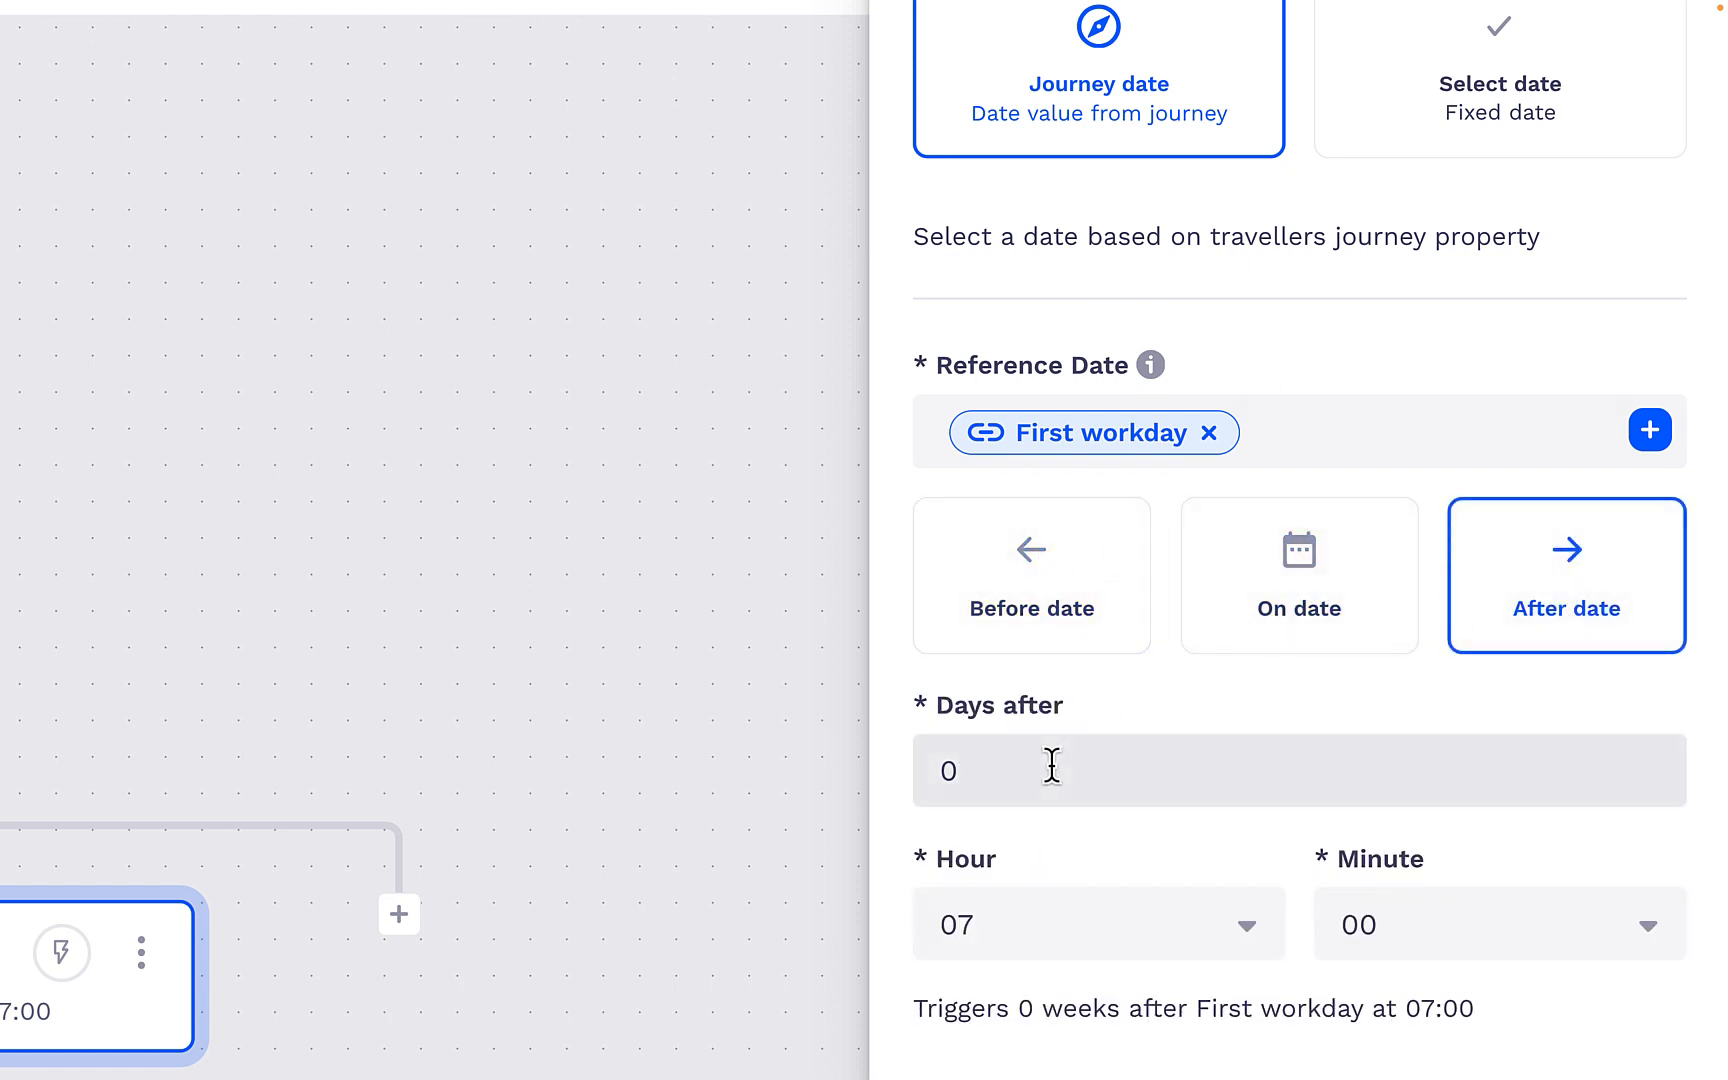
pyautogui.click(1256, 600)
pyautogui.scroll(-3, 1146, 822)
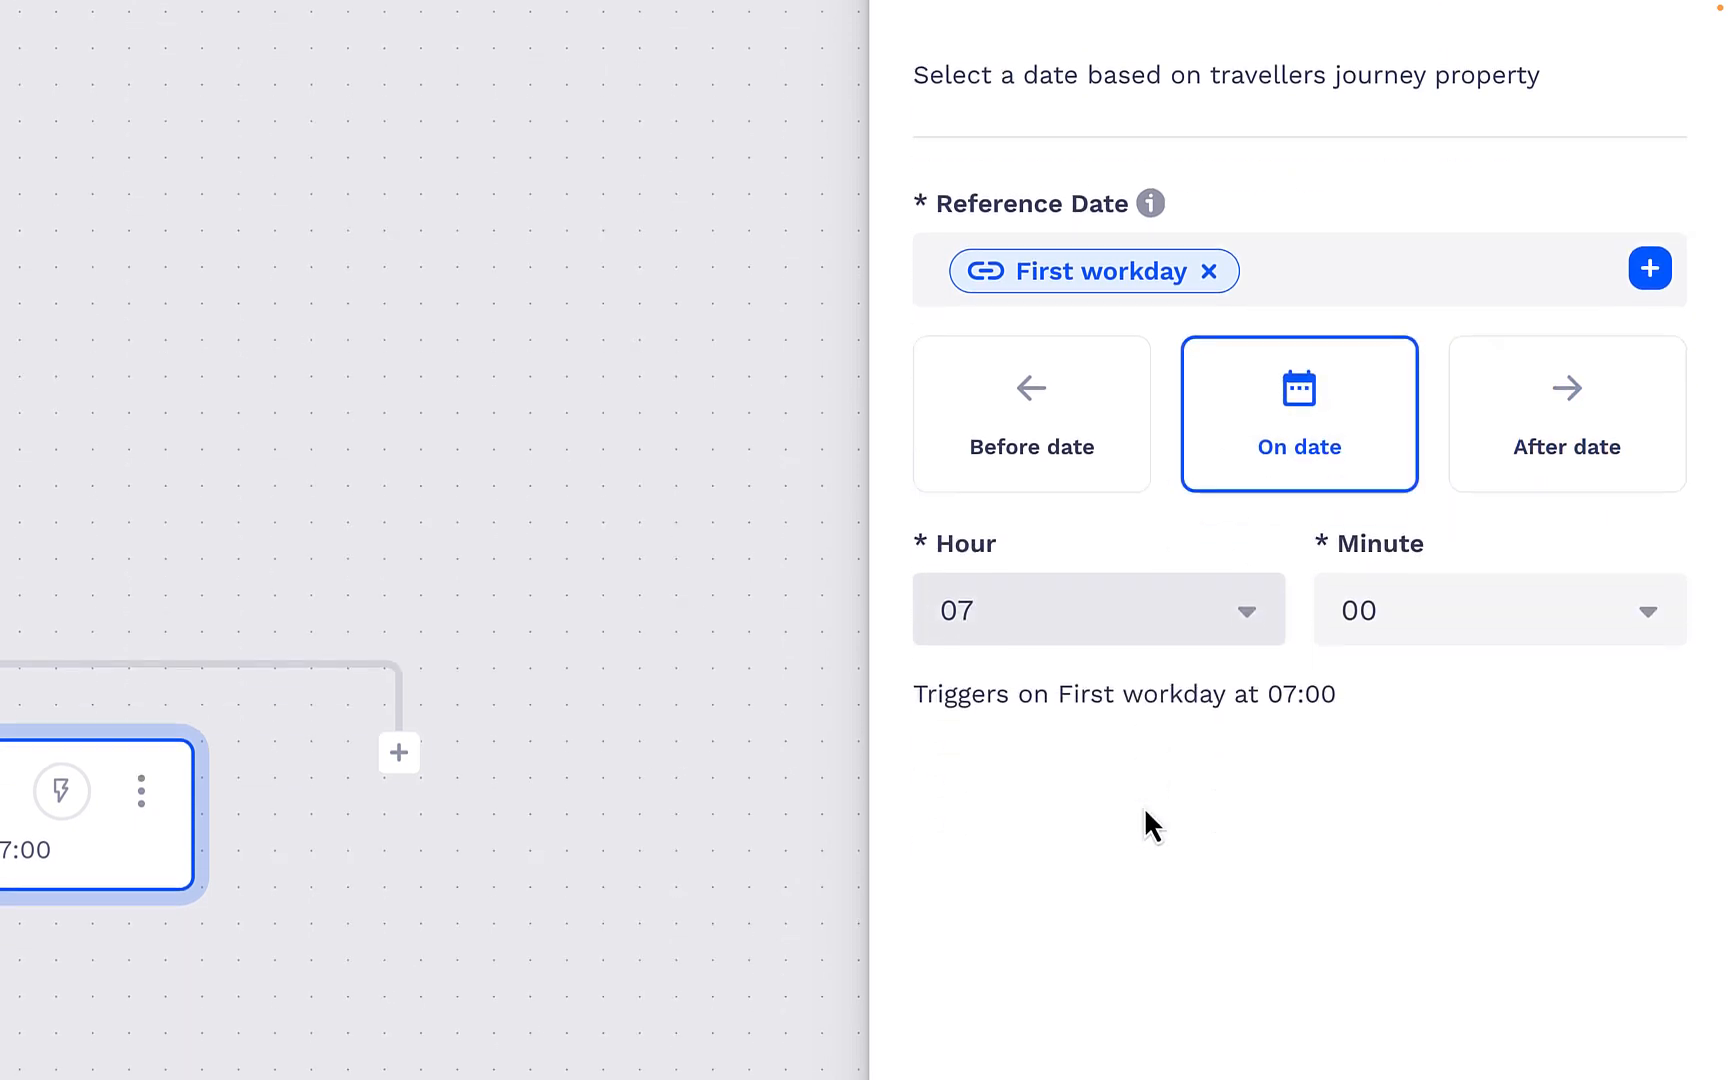
pyautogui.scroll(-5, 708, 725)
pyautogui.scroll(-3, 708, 725)
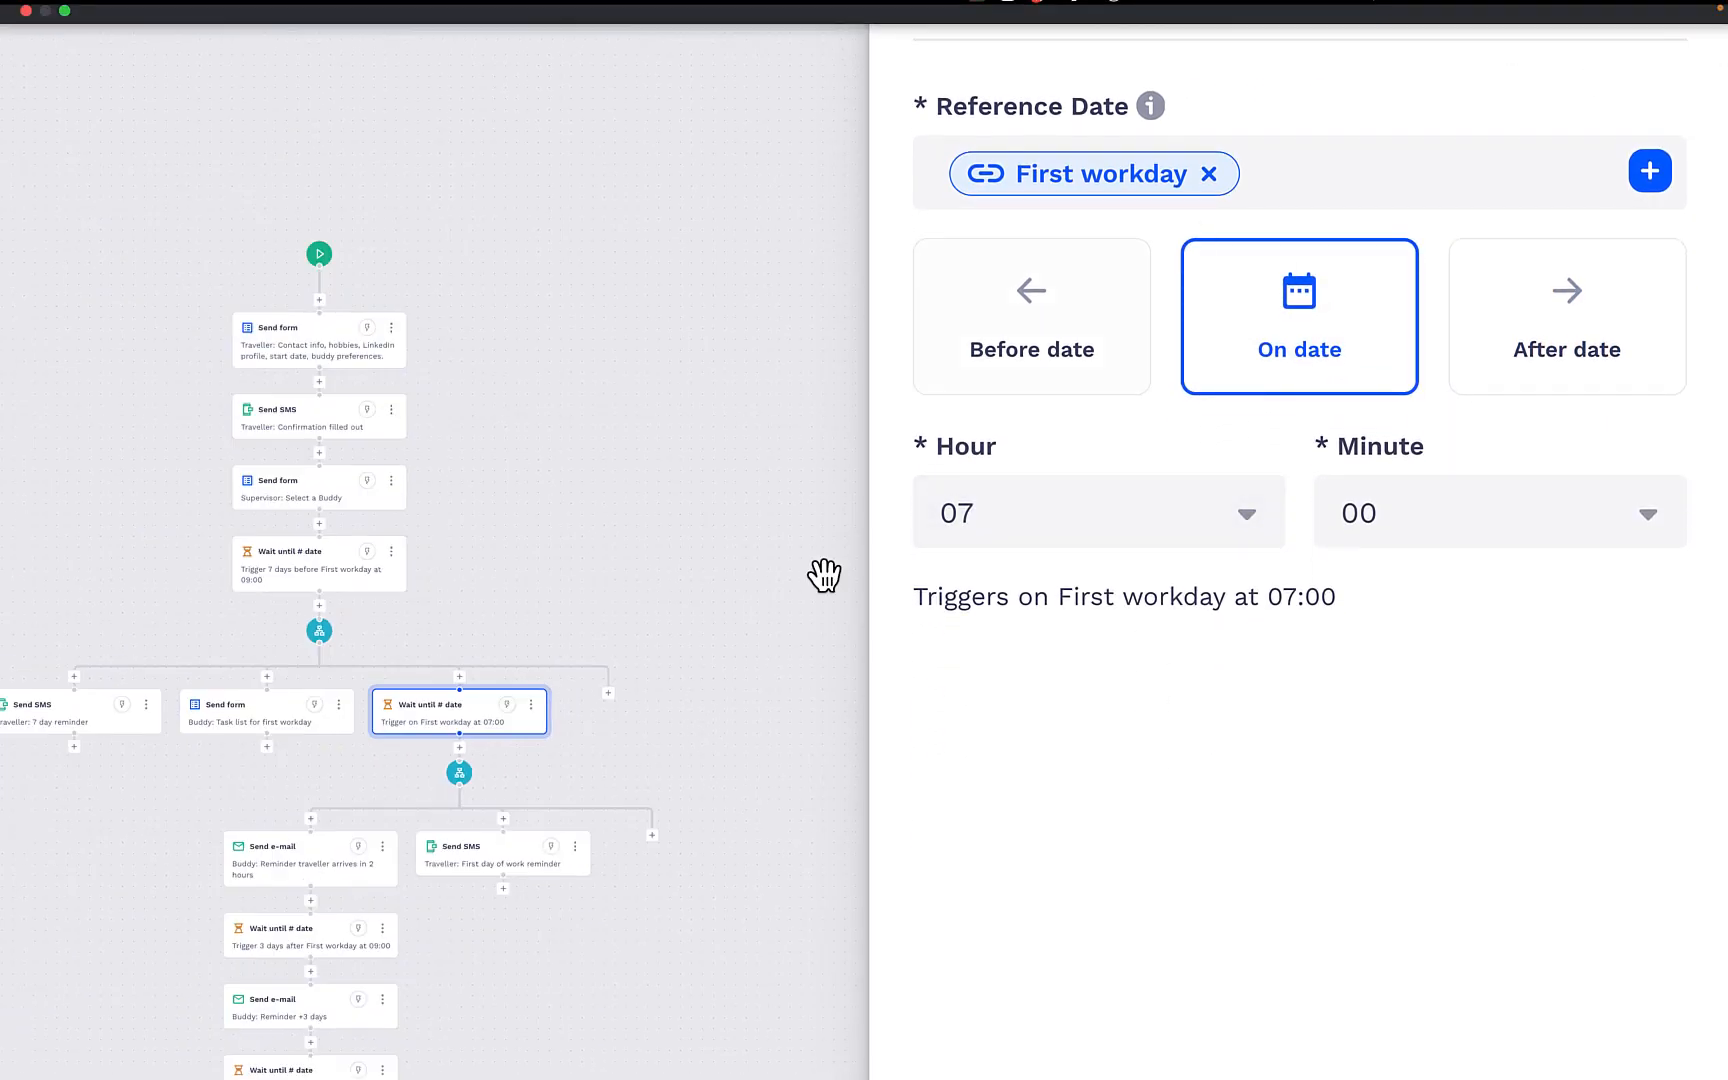
pyautogui.moveTo(504, 578); pyautogui.dragTo(733, 563)
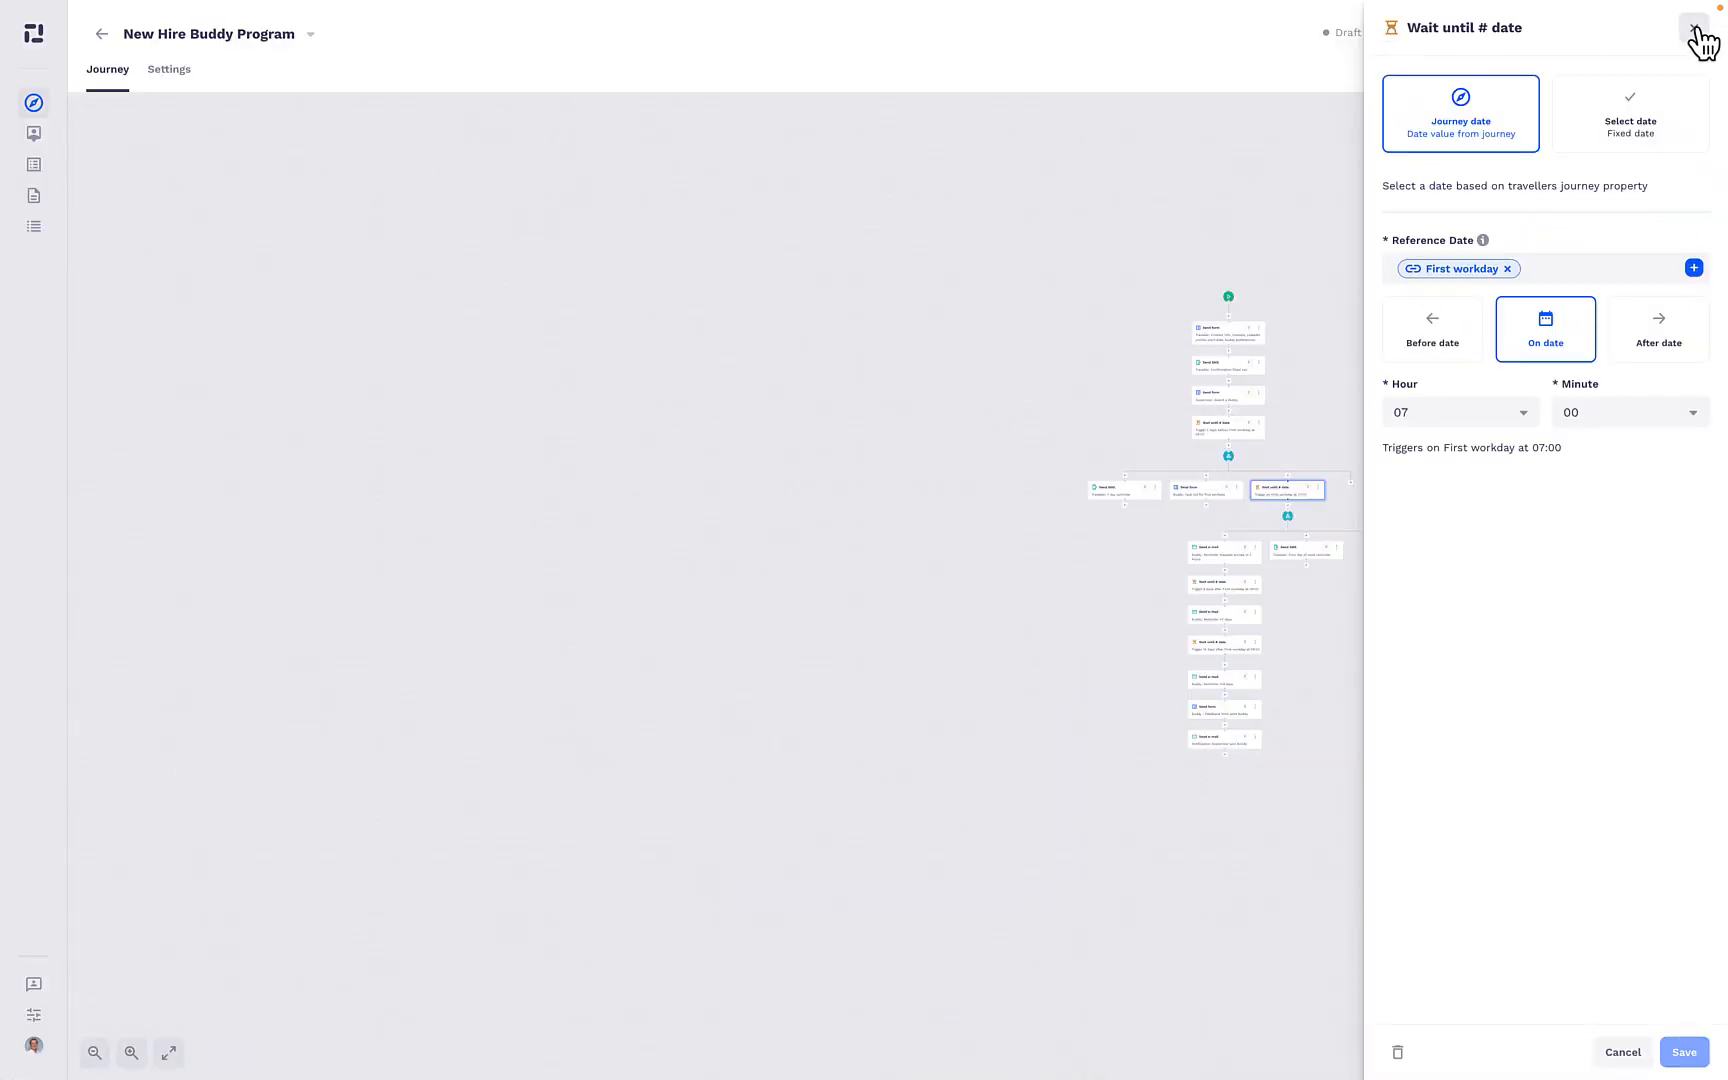
pyautogui.click(1697, 42)
# - Review the journey's branches and follow-up reminders, and open the "Traveller: First day of work reminder" SMS action
pyautogui.scroll(5, 1350, 530)
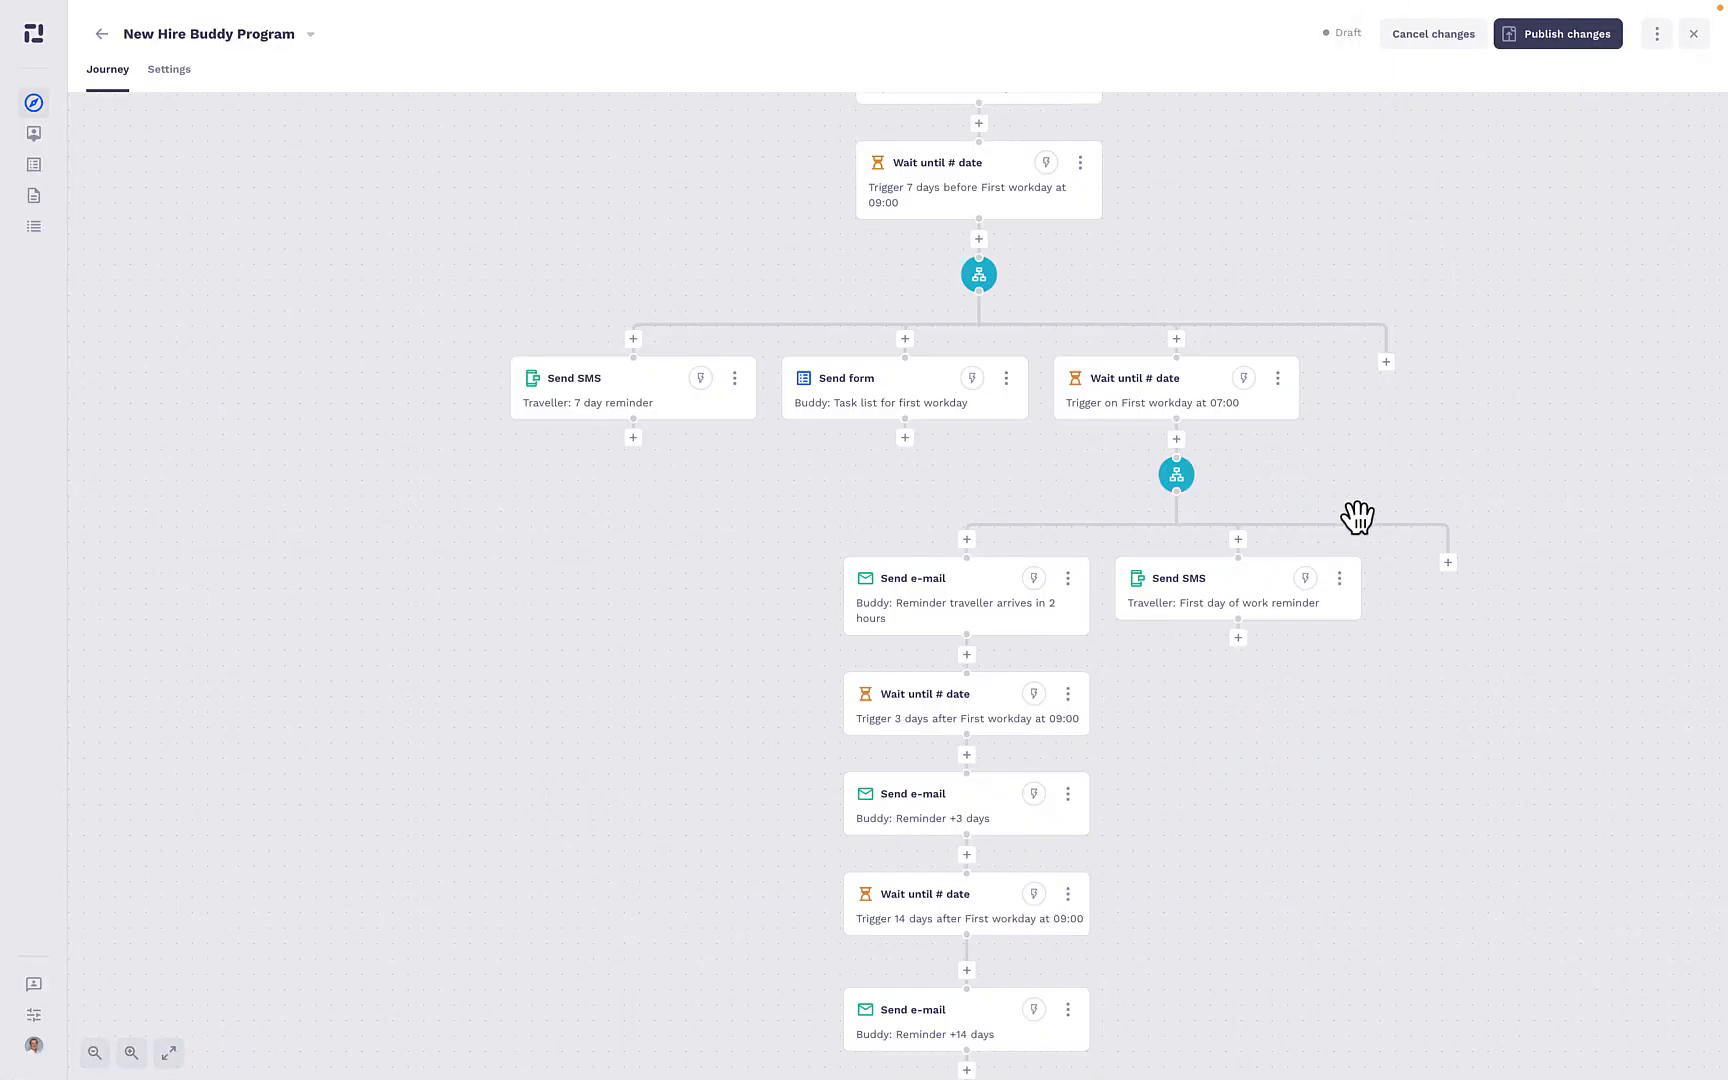
pyautogui.moveTo(1280, 818); pyautogui.dragTo(1103, 494)
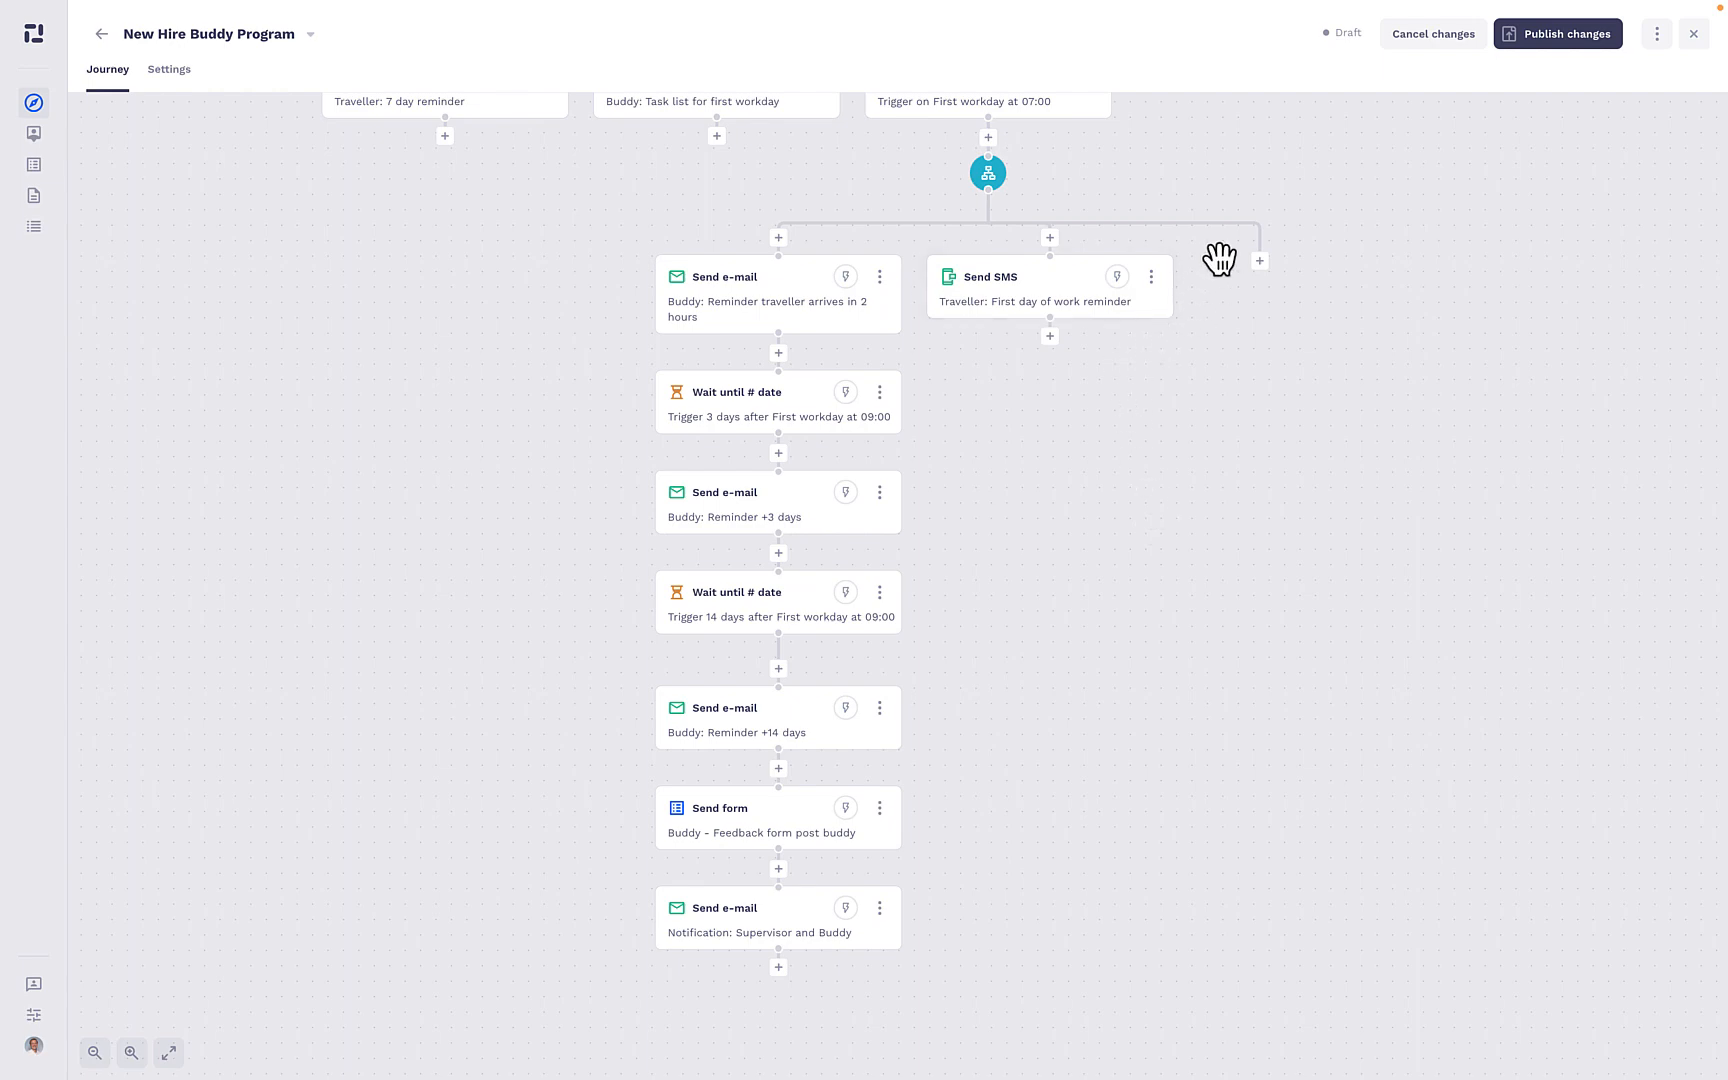
pyautogui.moveTo(1219, 258); pyautogui.dragTo(1279, 879)
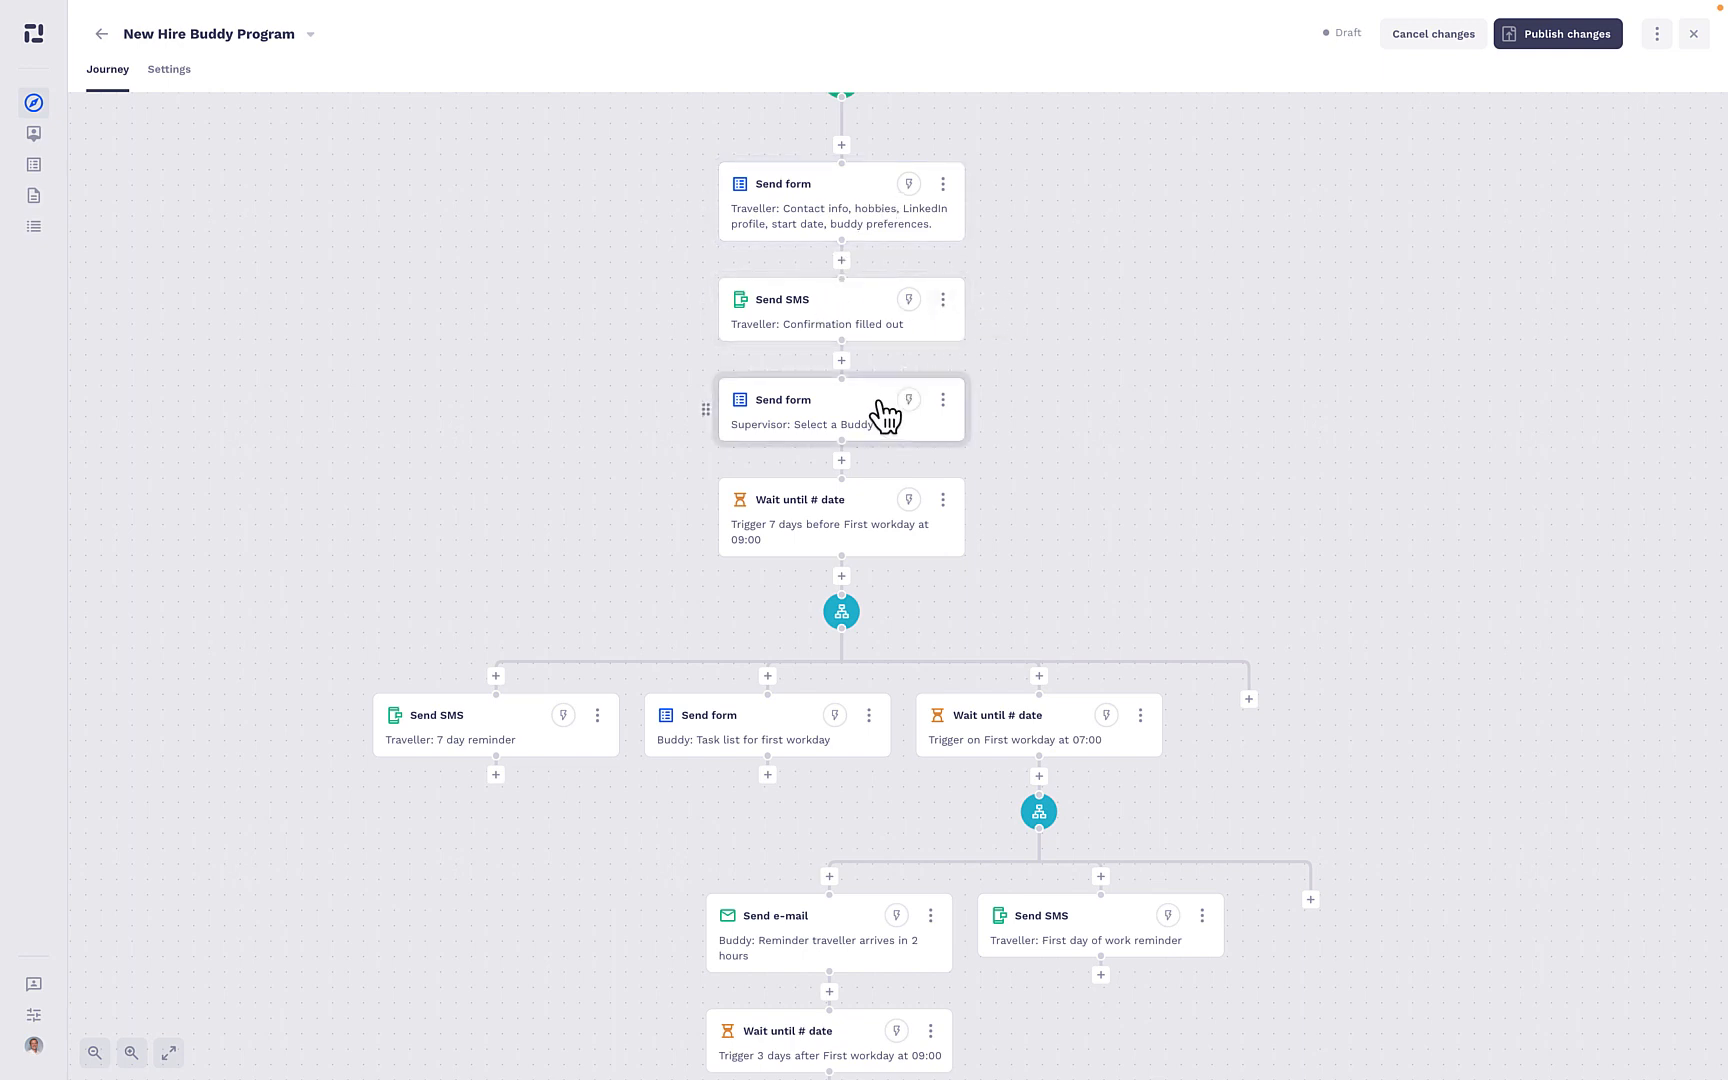
pyautogui.moveTo(1061, 625); pyautogui.dragTo(1099, 278)
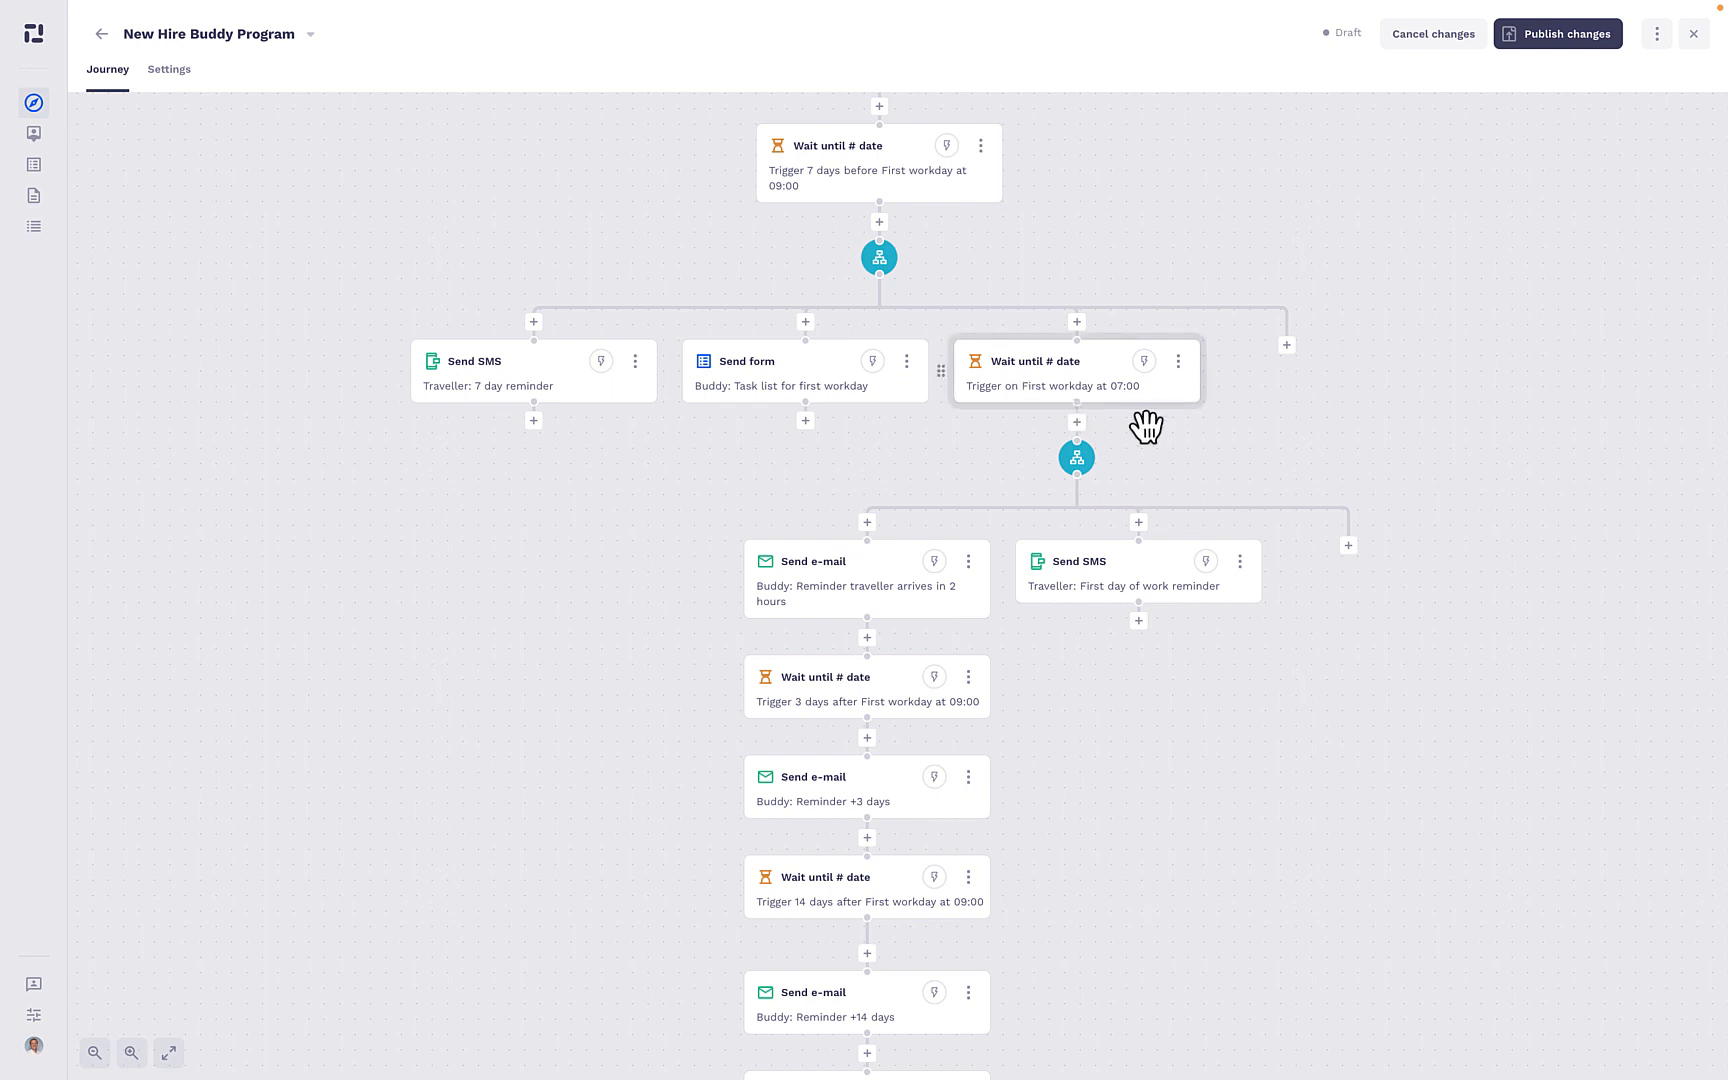
pyautogui.moveTo(1215, 459); pyautogui.dragTo(1108, 326)
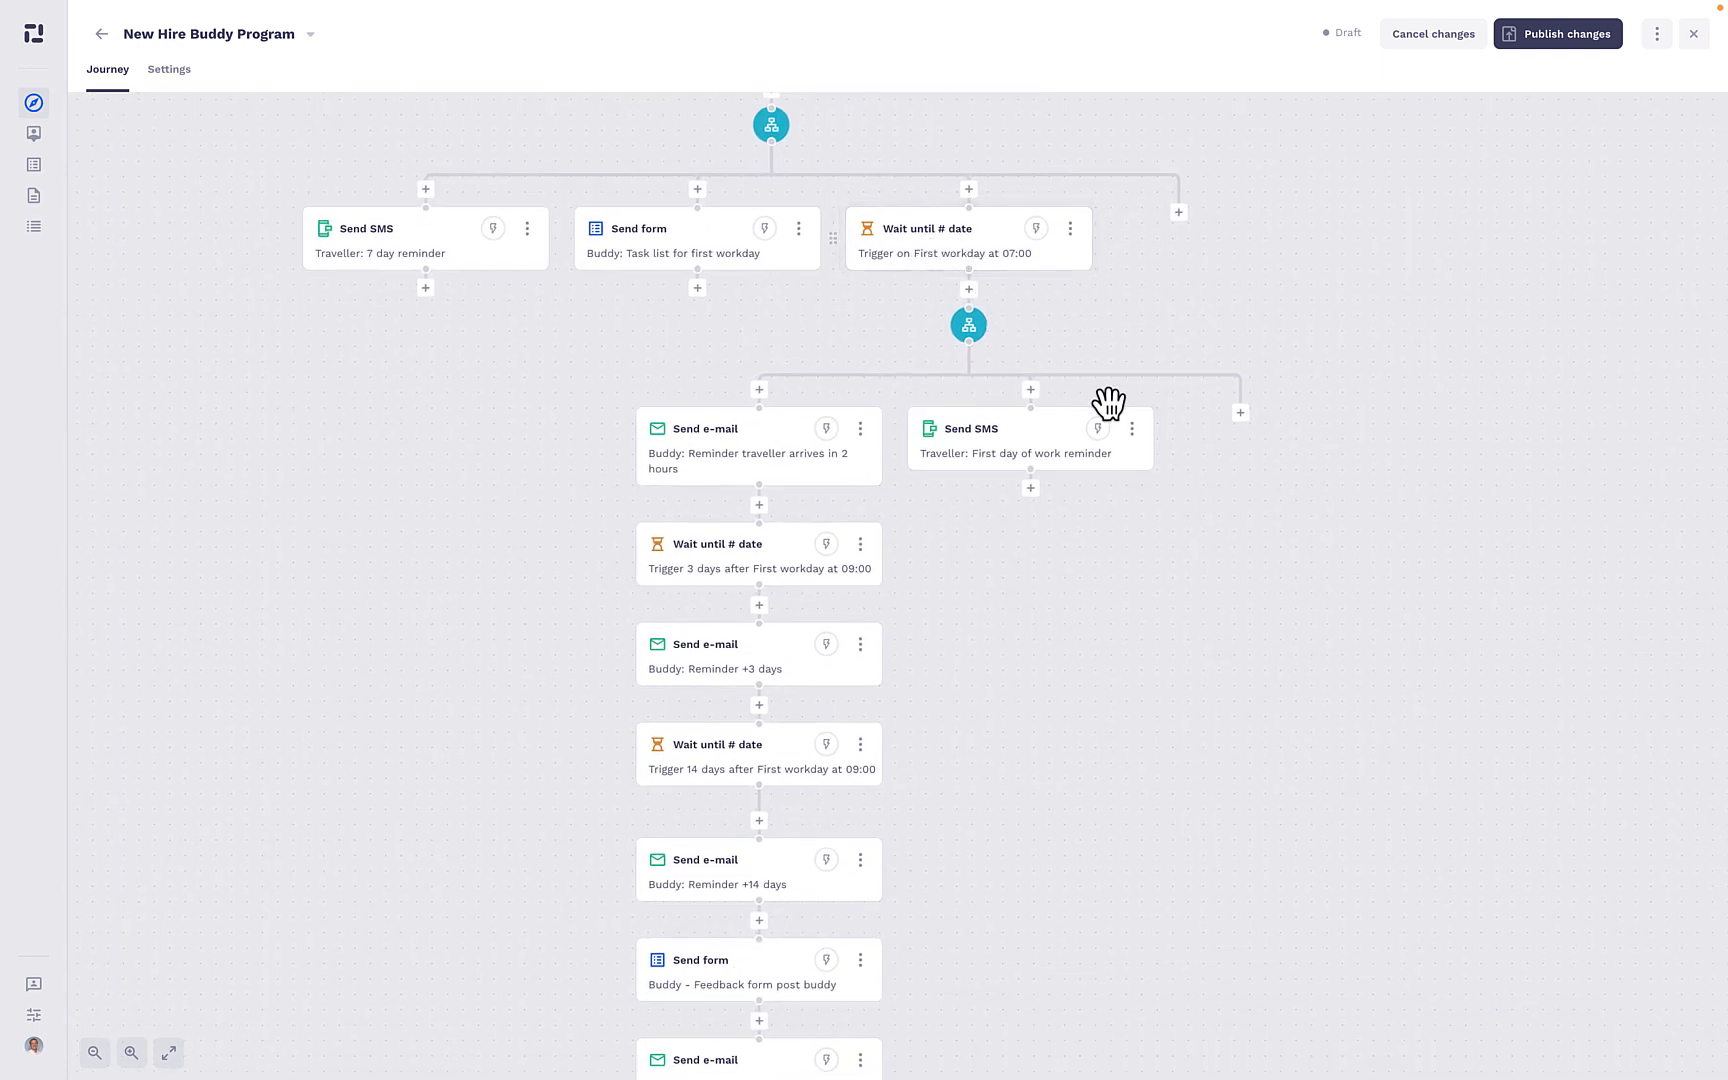
pyautogui.moveTo(1146, 594); pyautogui.dragTo(1149, 476)
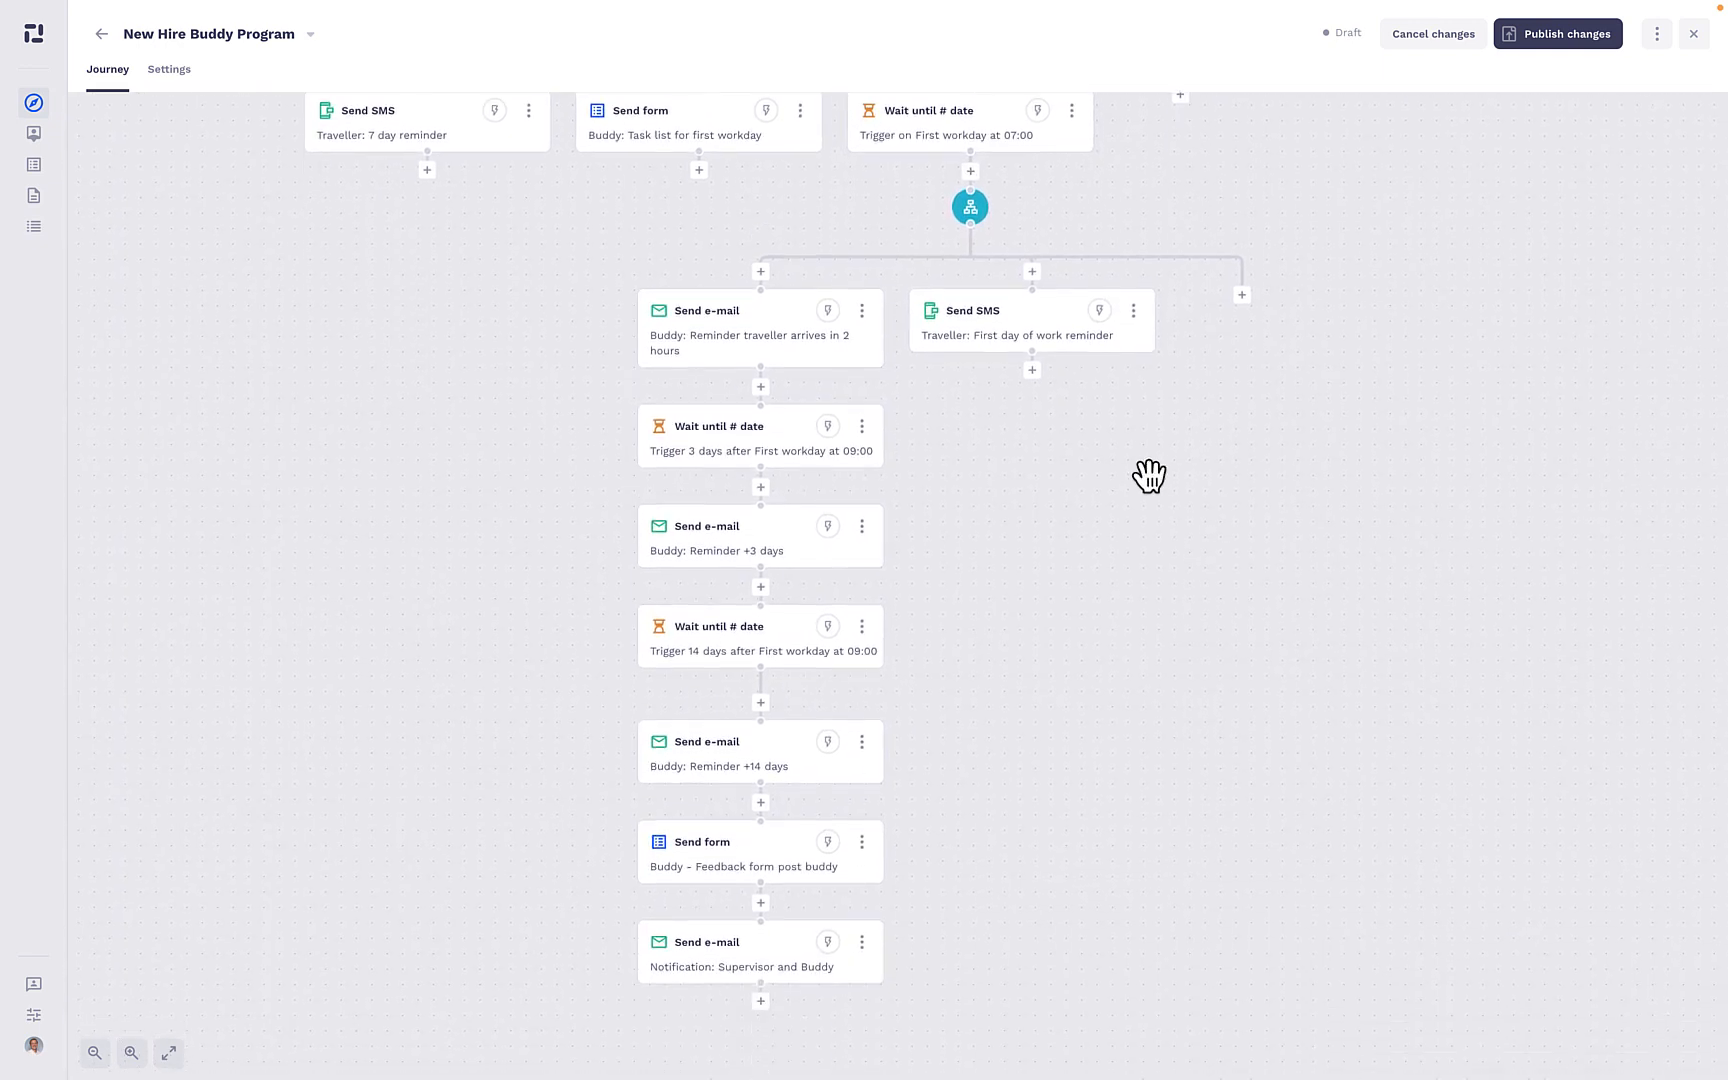
pyautogui.click(1052, 343)
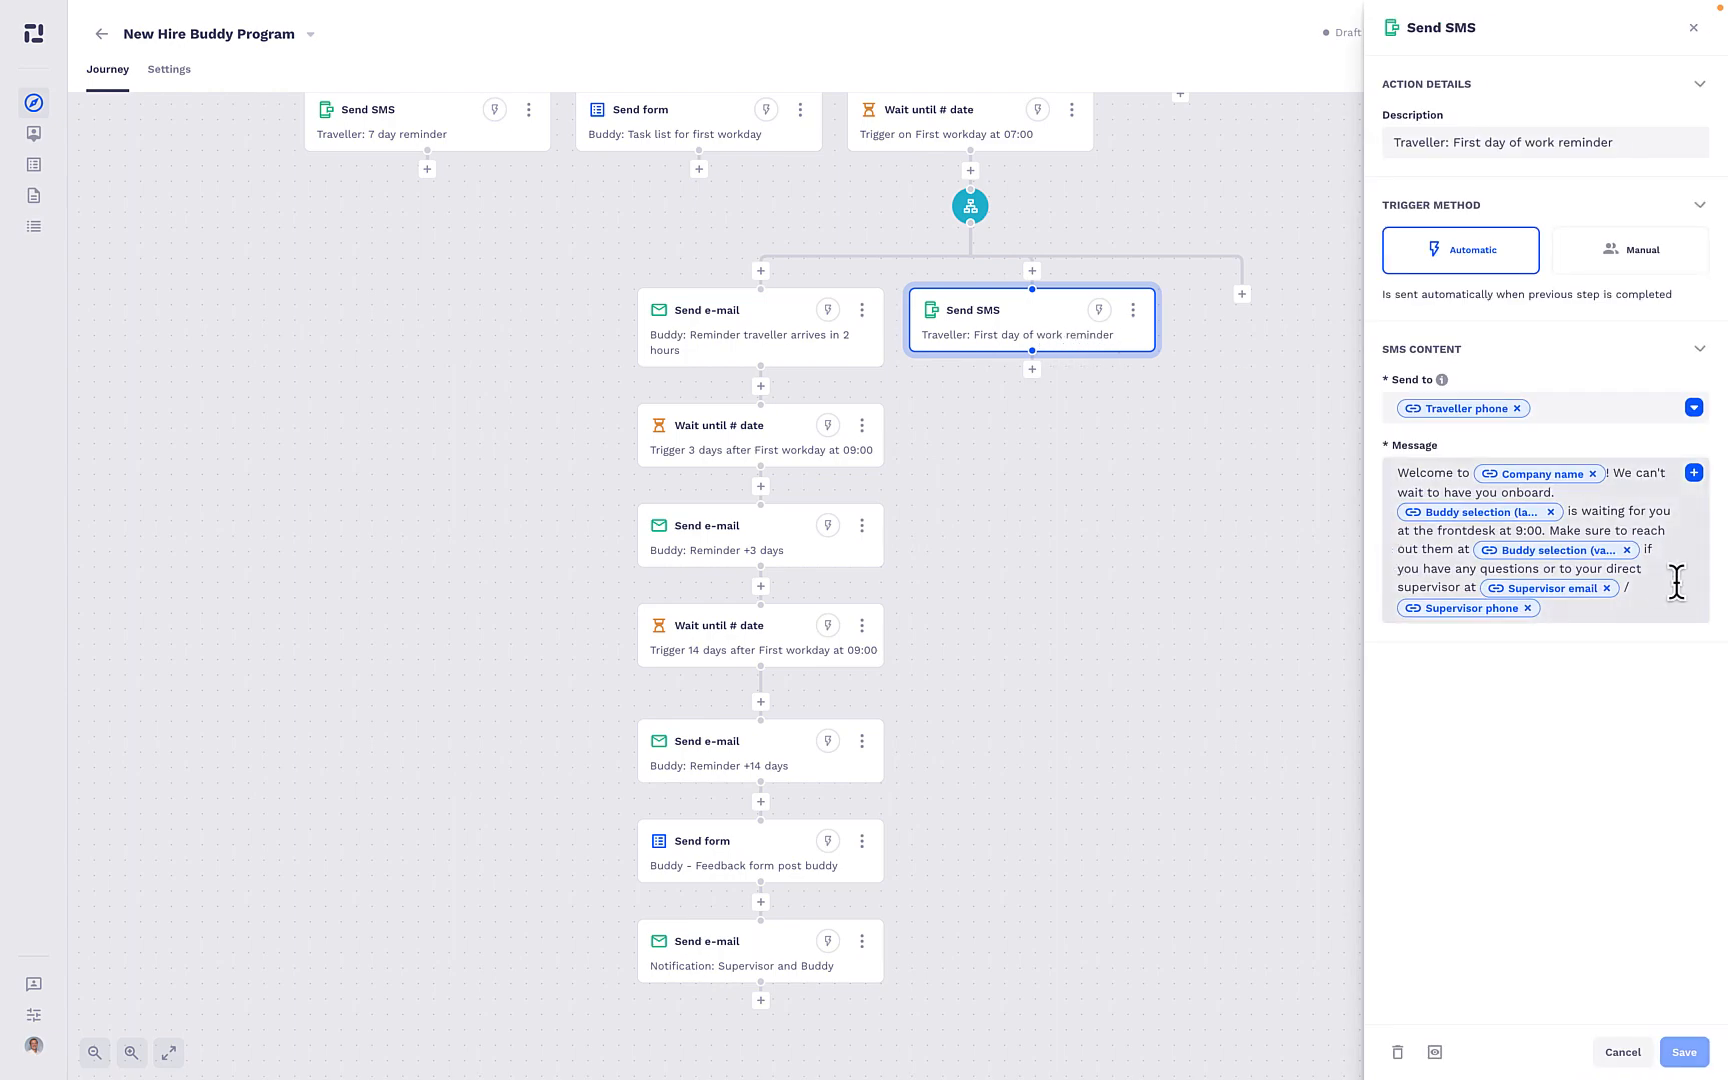
# - Examine the recipient and message of the "Buddy: Reminder traveller arrives in 2 hours" email action
pyautogui.scroll(2, 1115, 231)
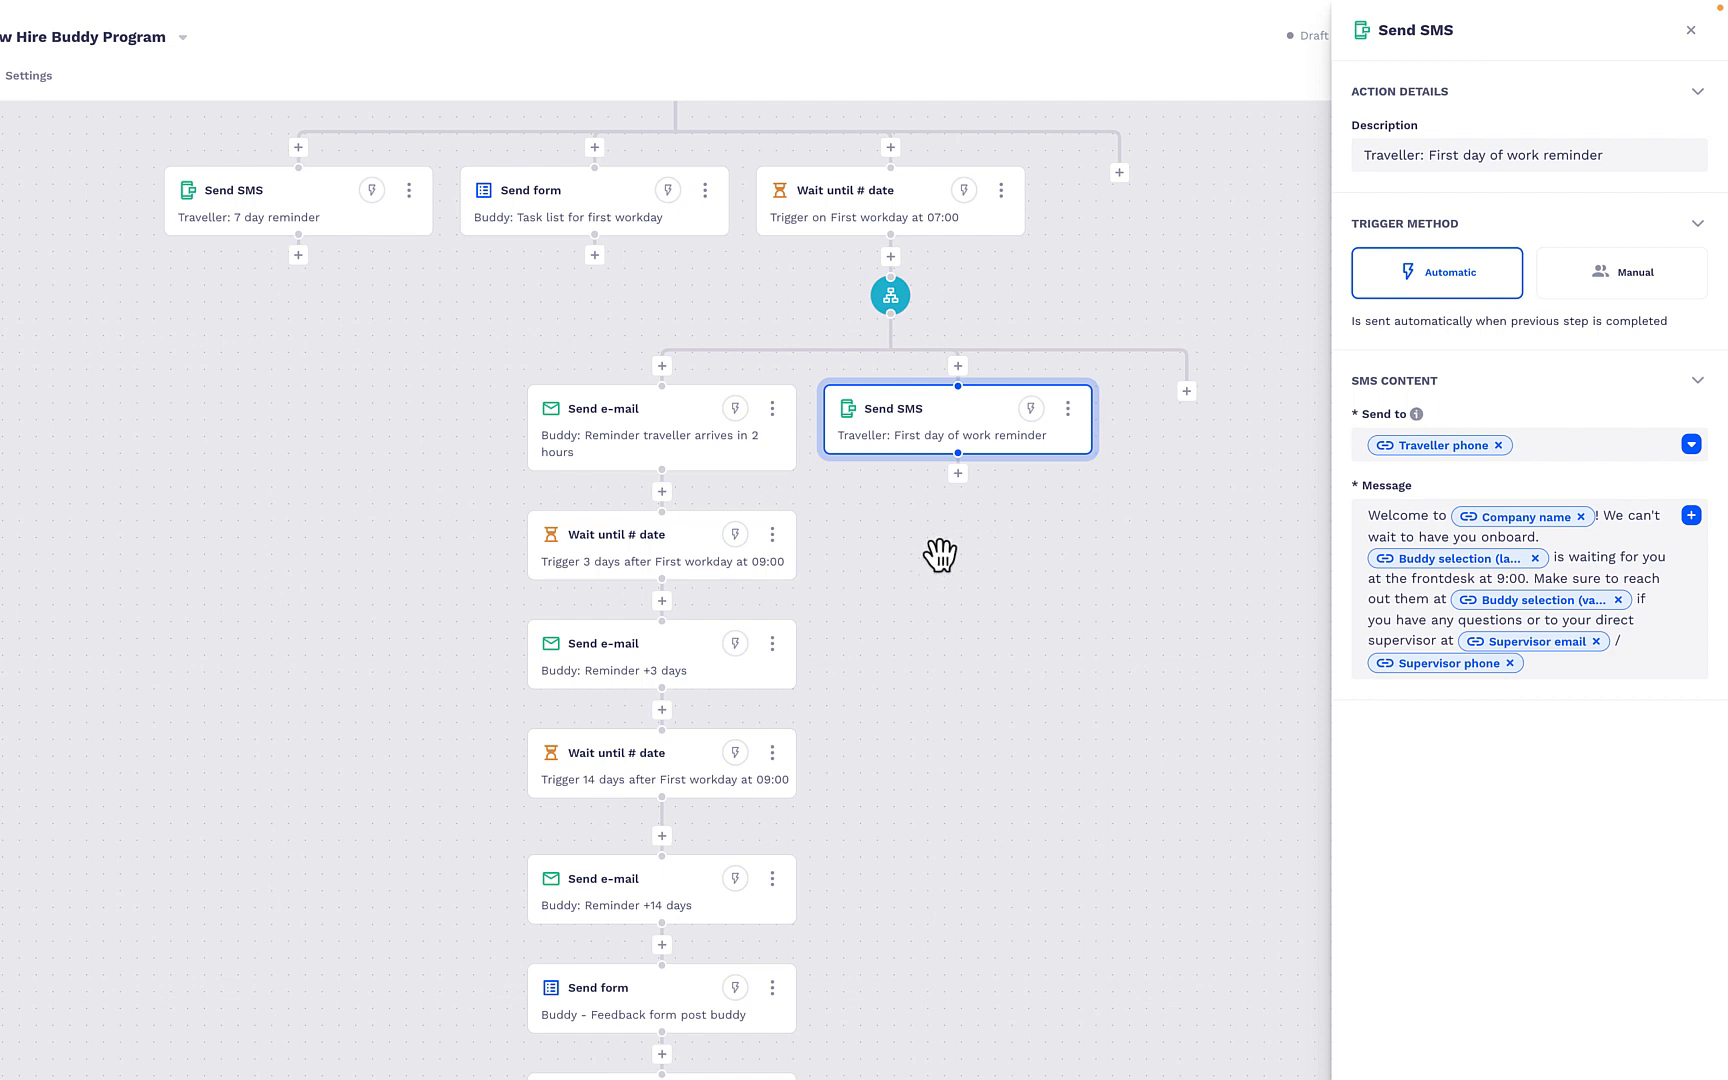
pyautogui.click(680, 420)
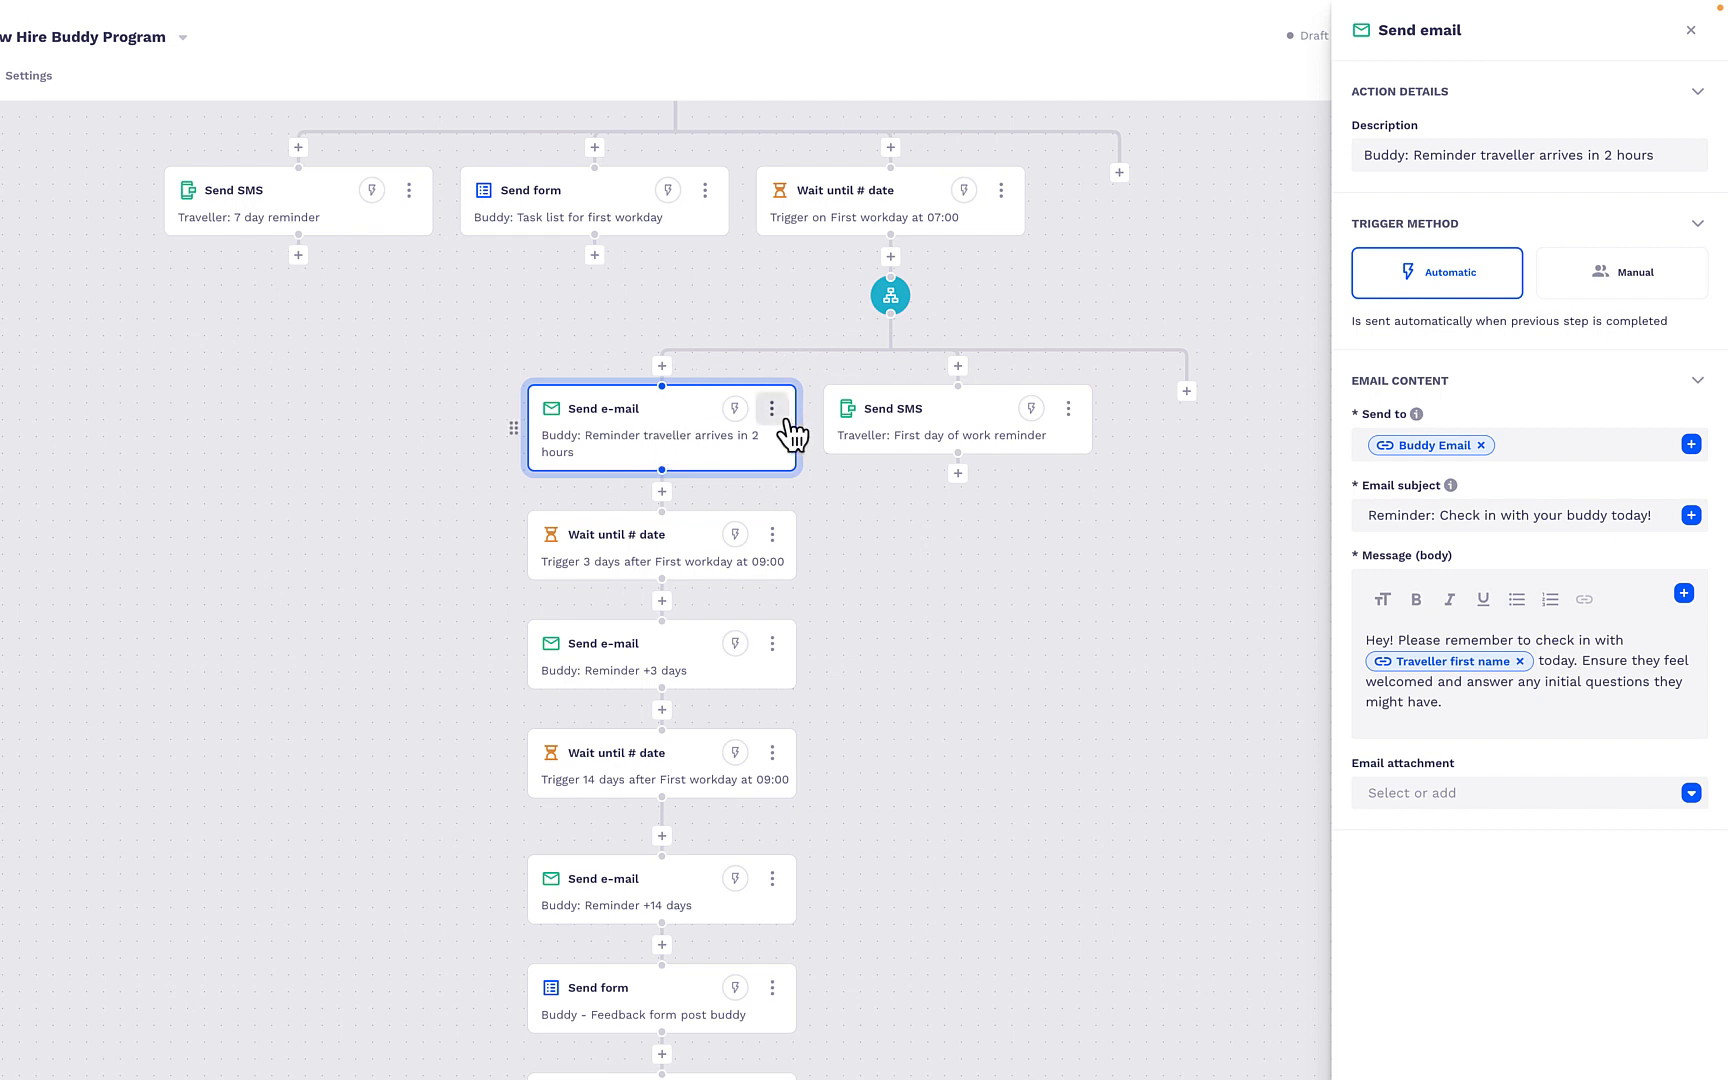
pyautogui.scroll(-3, 927, 560)
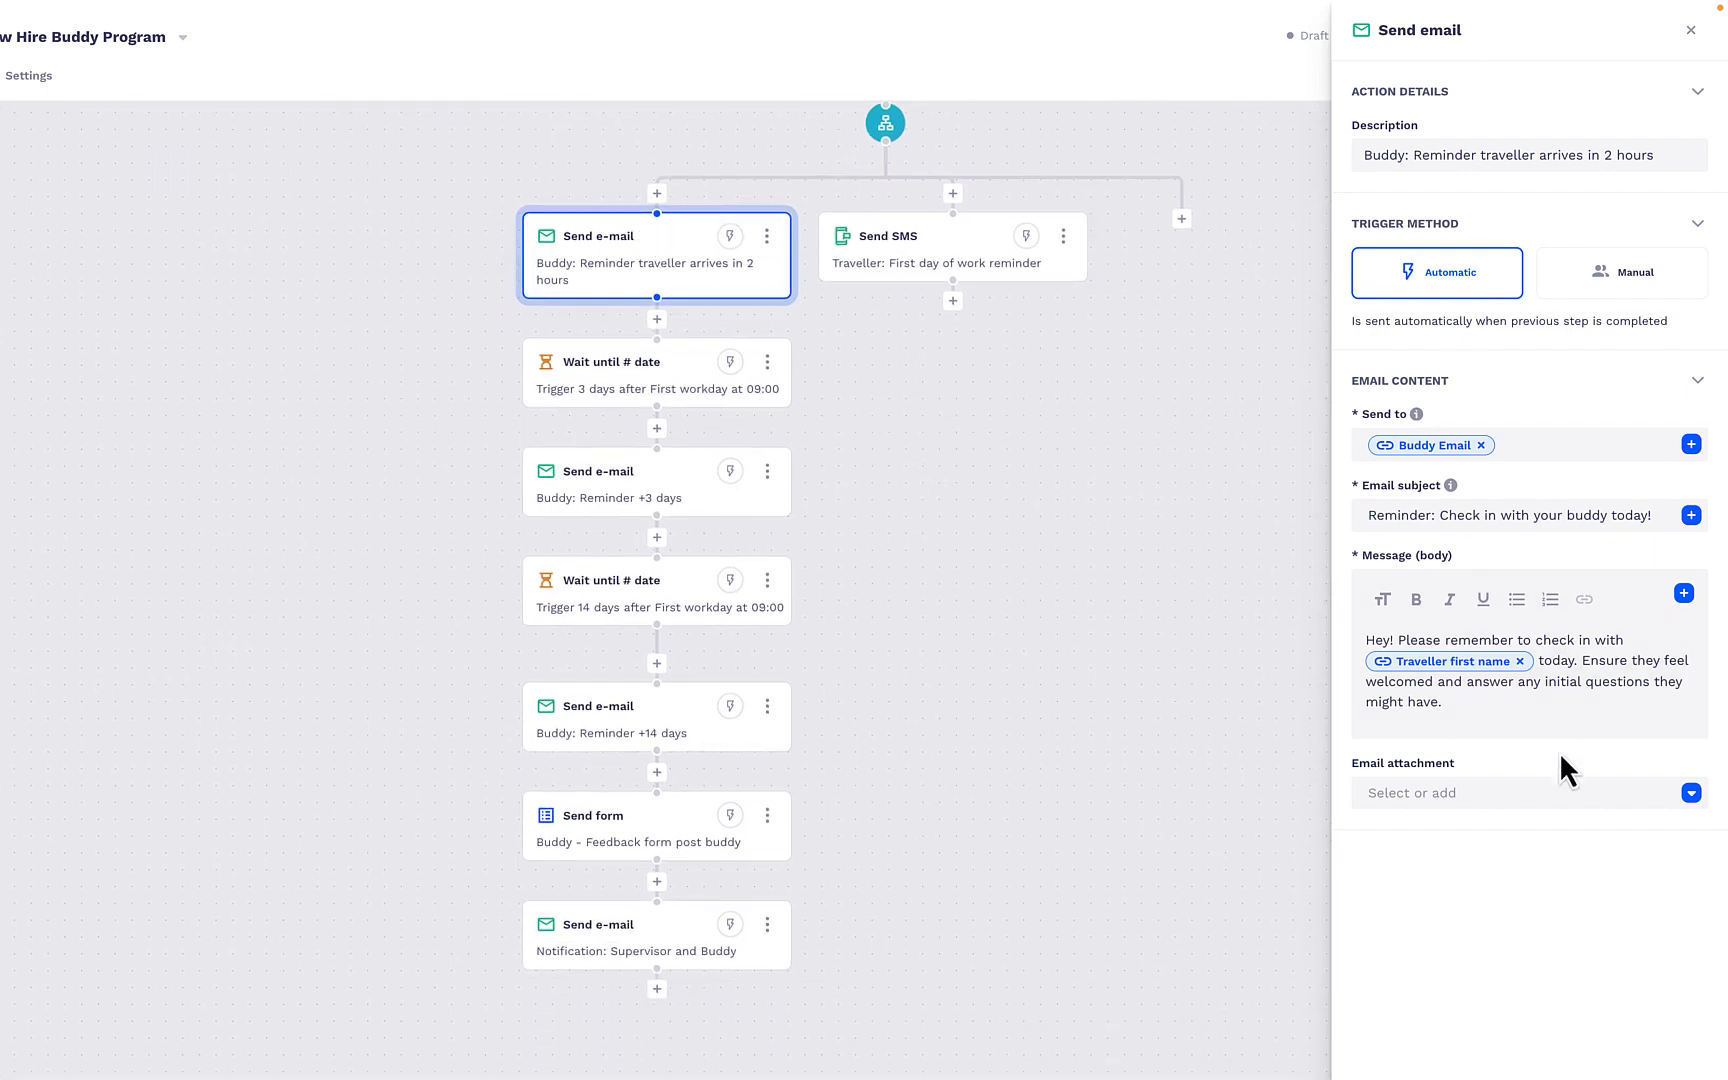
pyautogui.scroll(5, 895, 475)
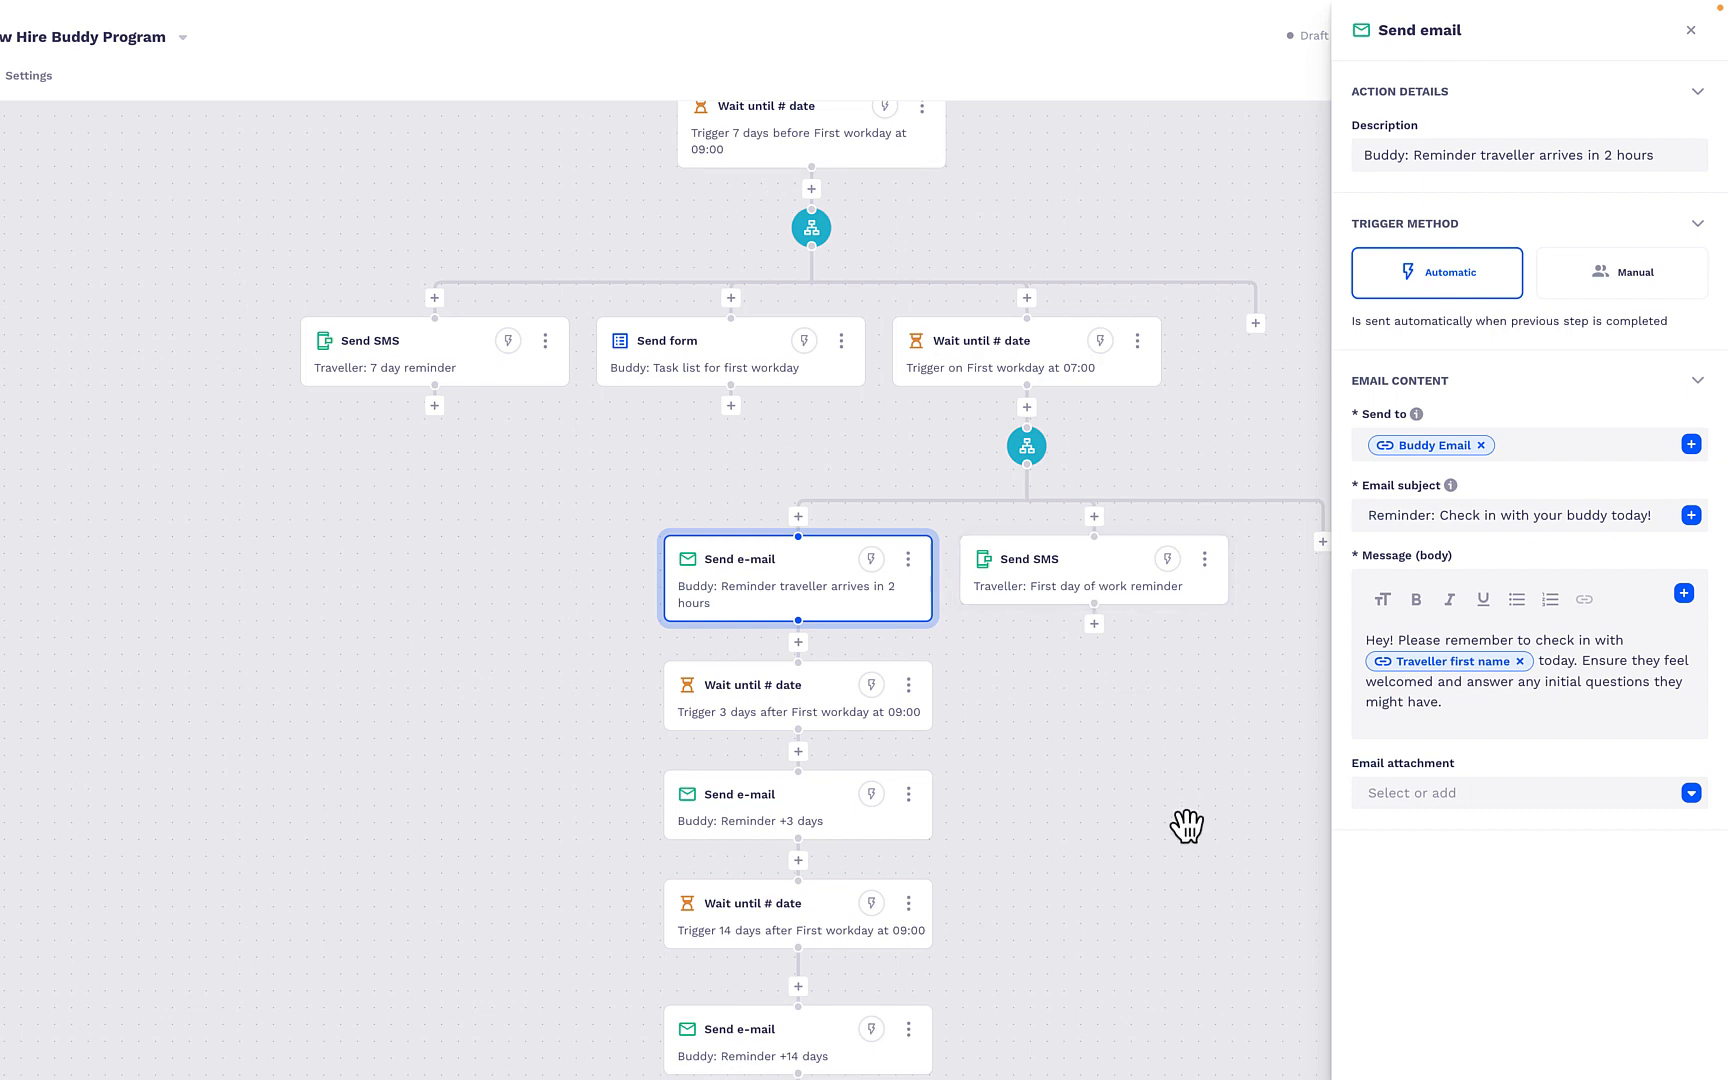
pyautogui.moveTo(1187, 826); pyautogui.dragTo(1080, 536)
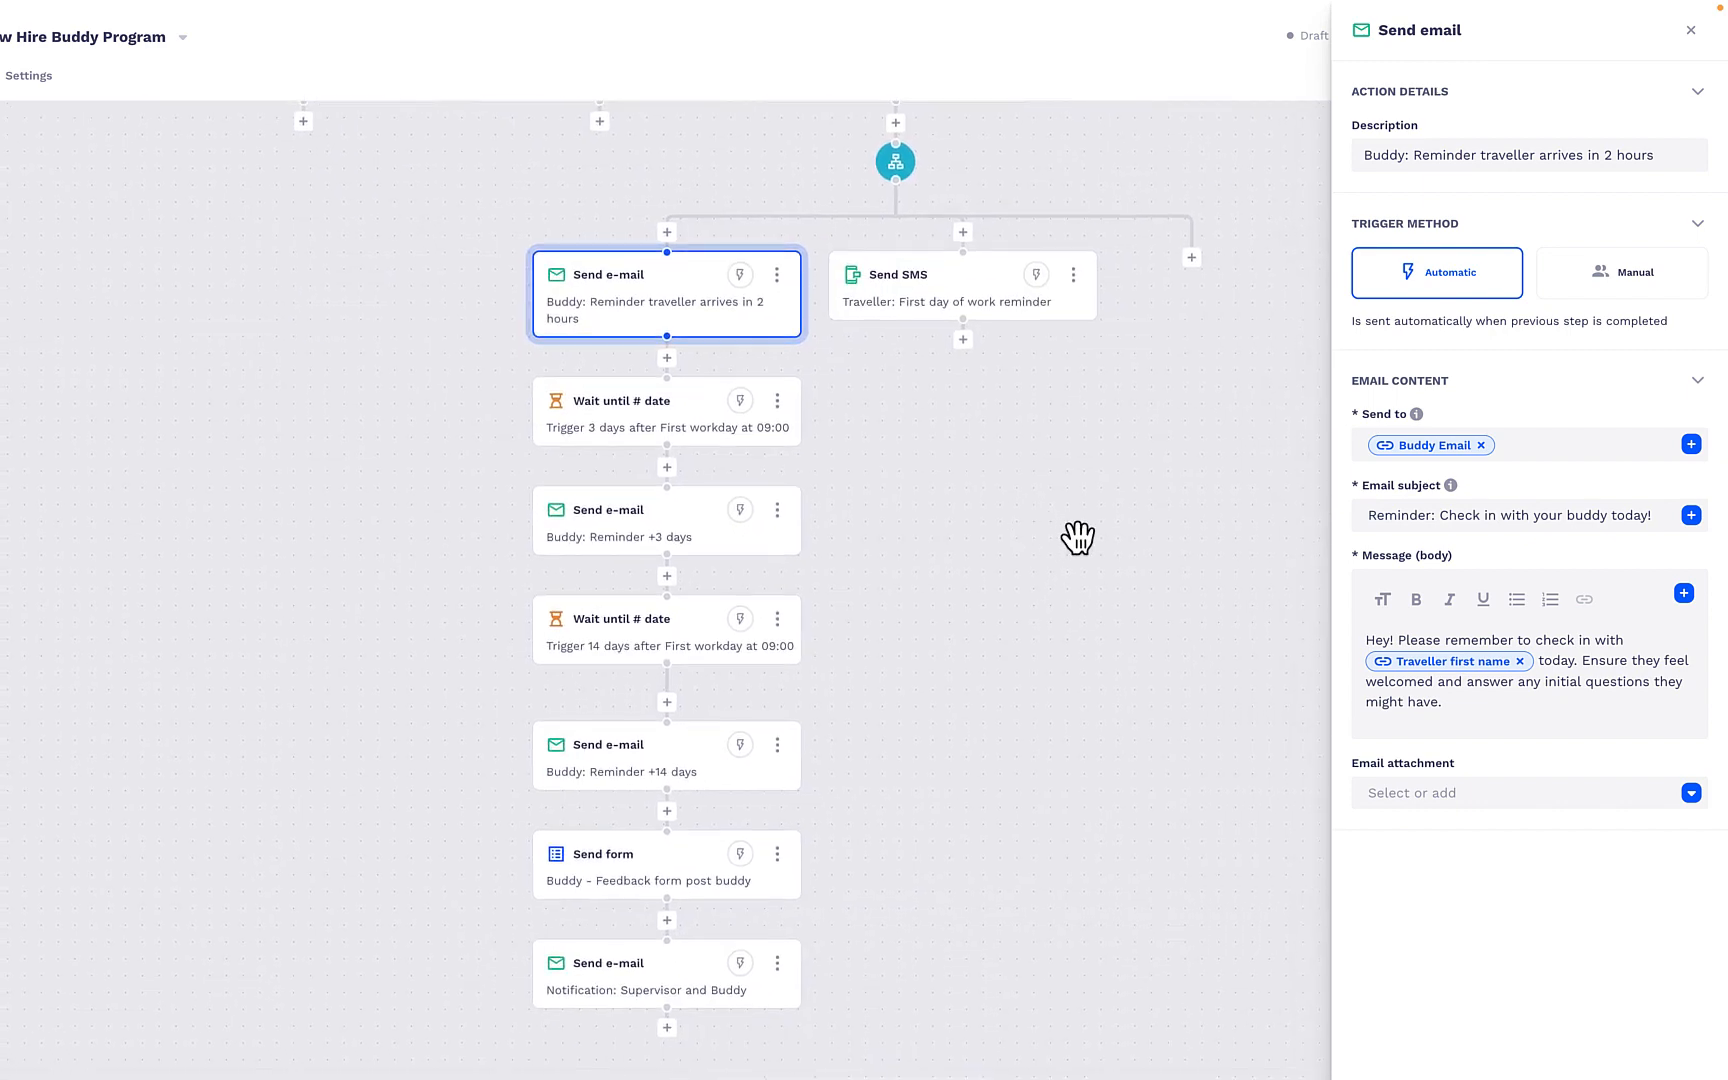
# - Examine the 3-day and 14-day wait actions after First workday and the buddy reminder emails that follow each
pyautogui.click(688, 435)
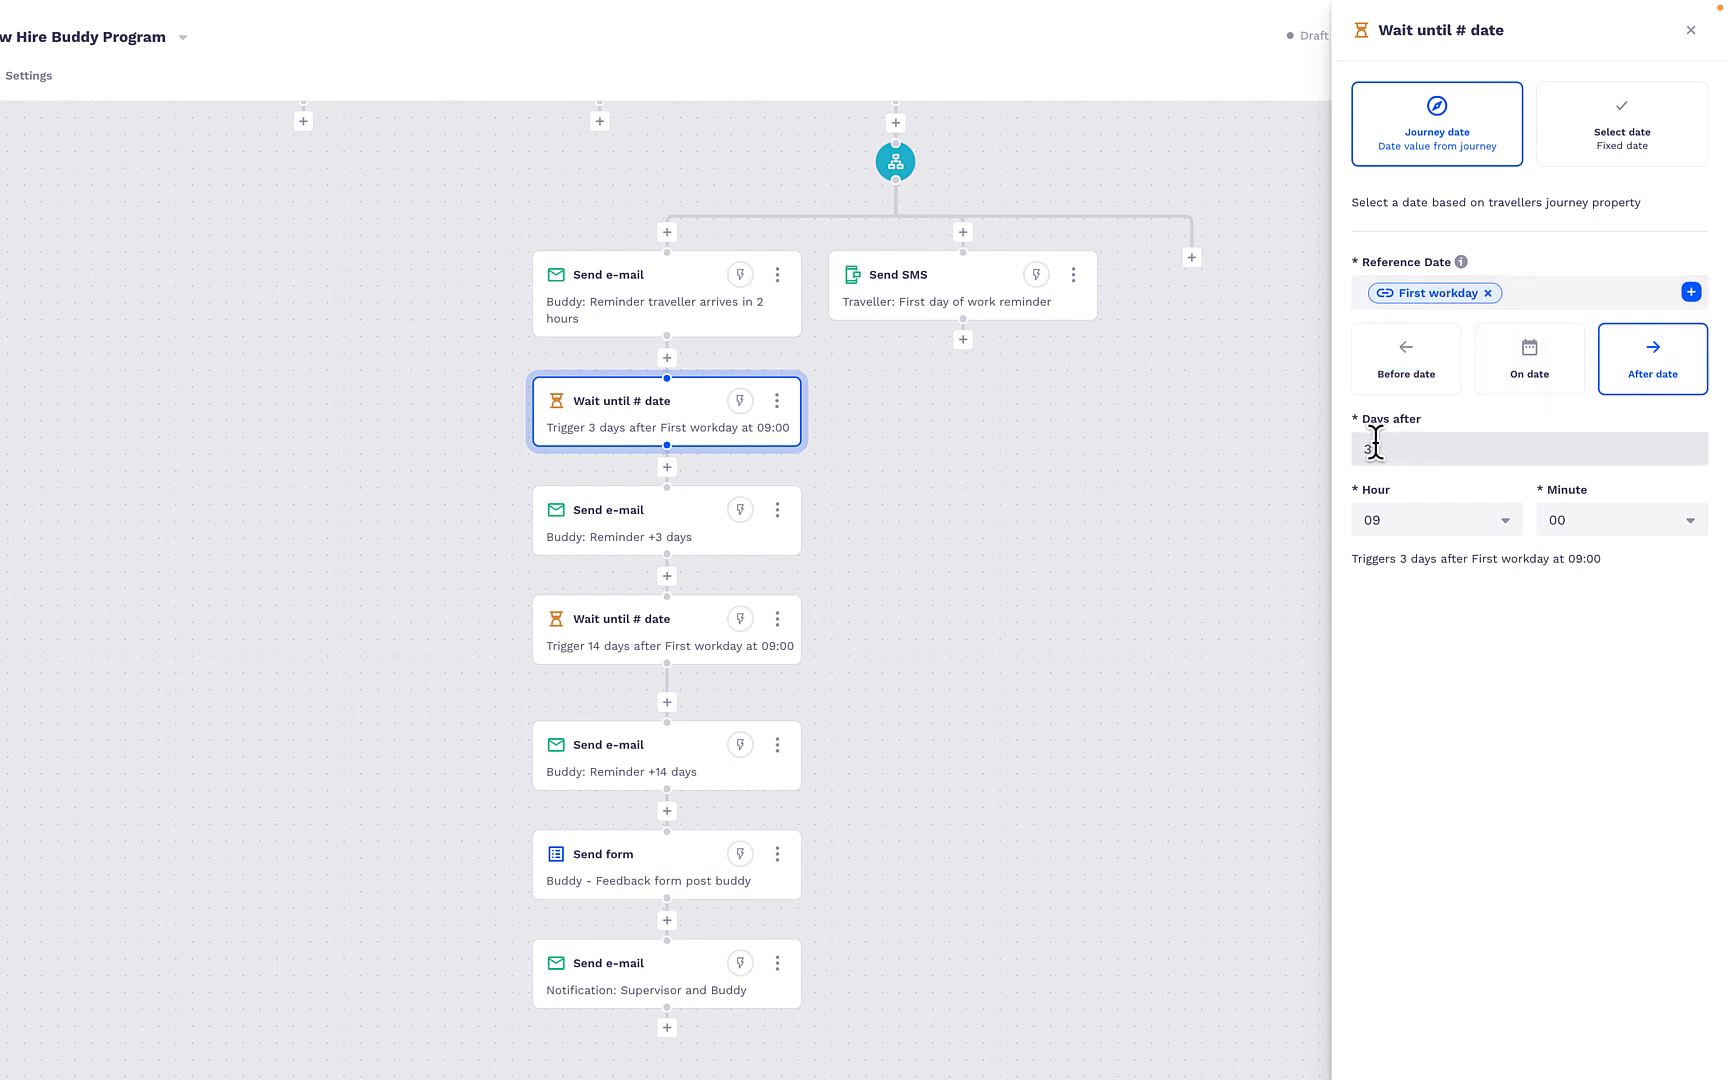
pyautogui.click(683, 528)
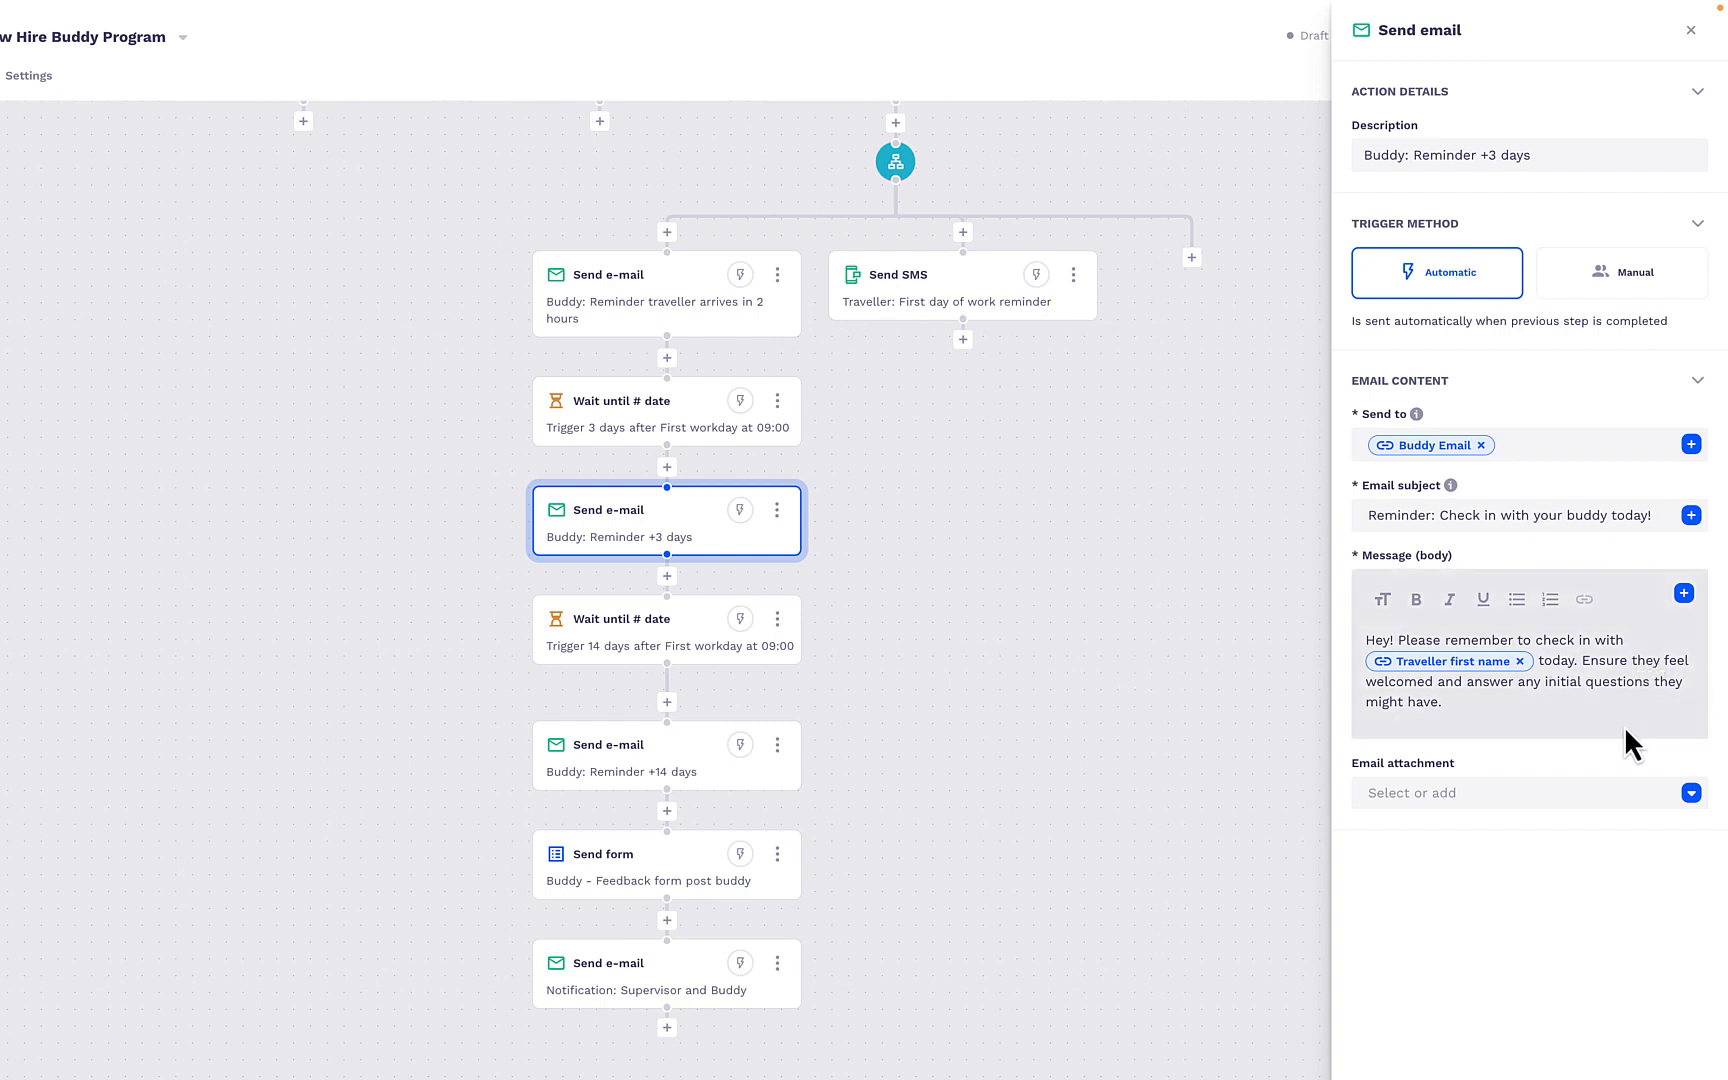
pyautogui.scroll(-3, 930, 745)
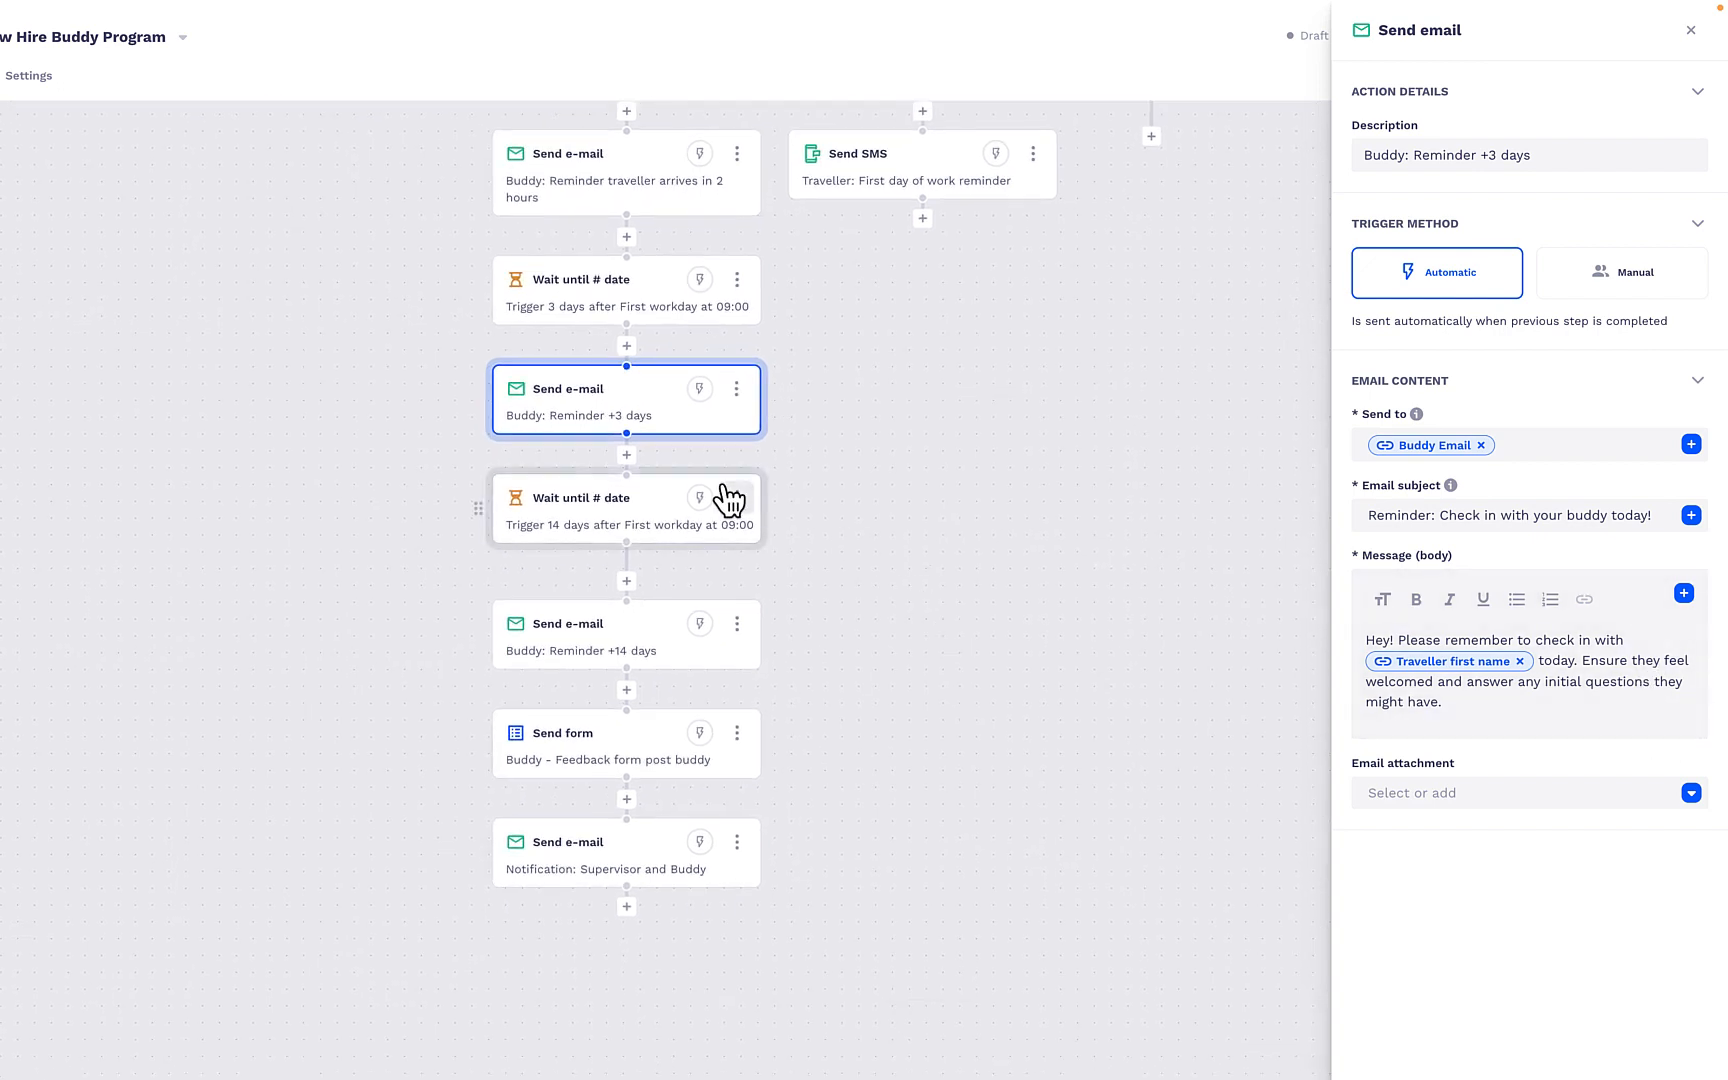
pyautogui.click(583, 520)
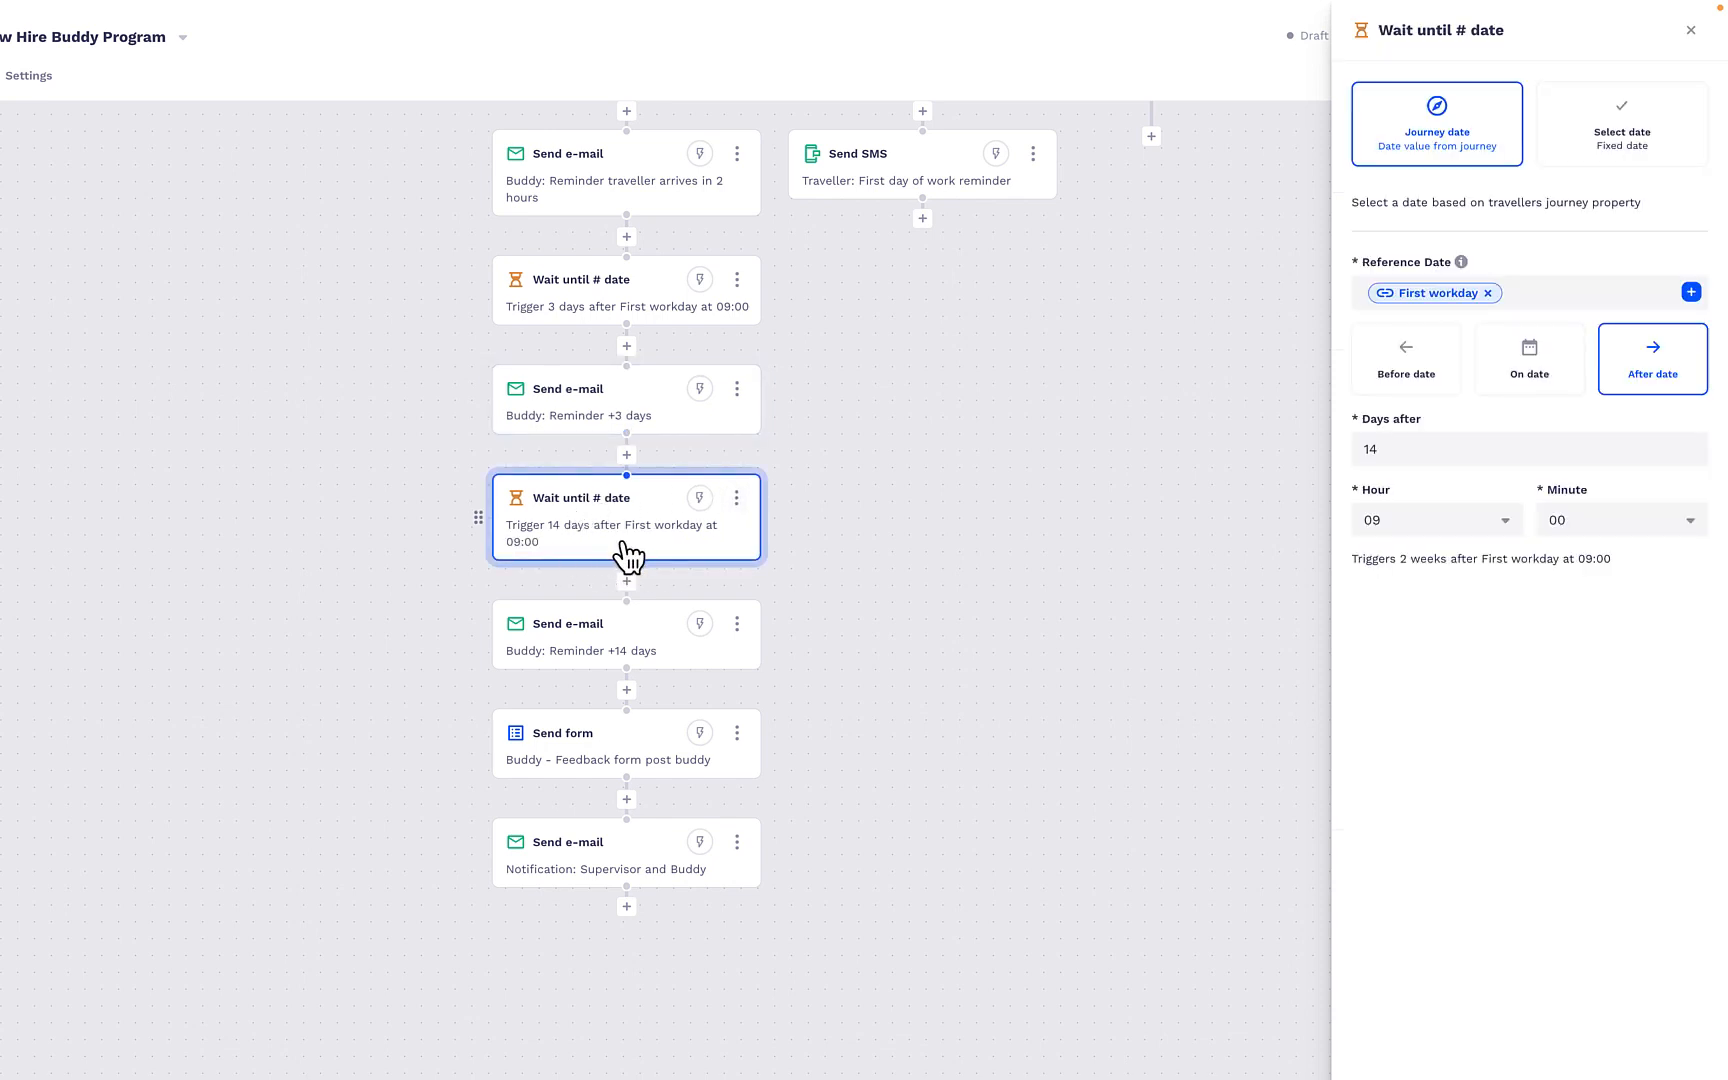
pyautogui.click(545, 643)
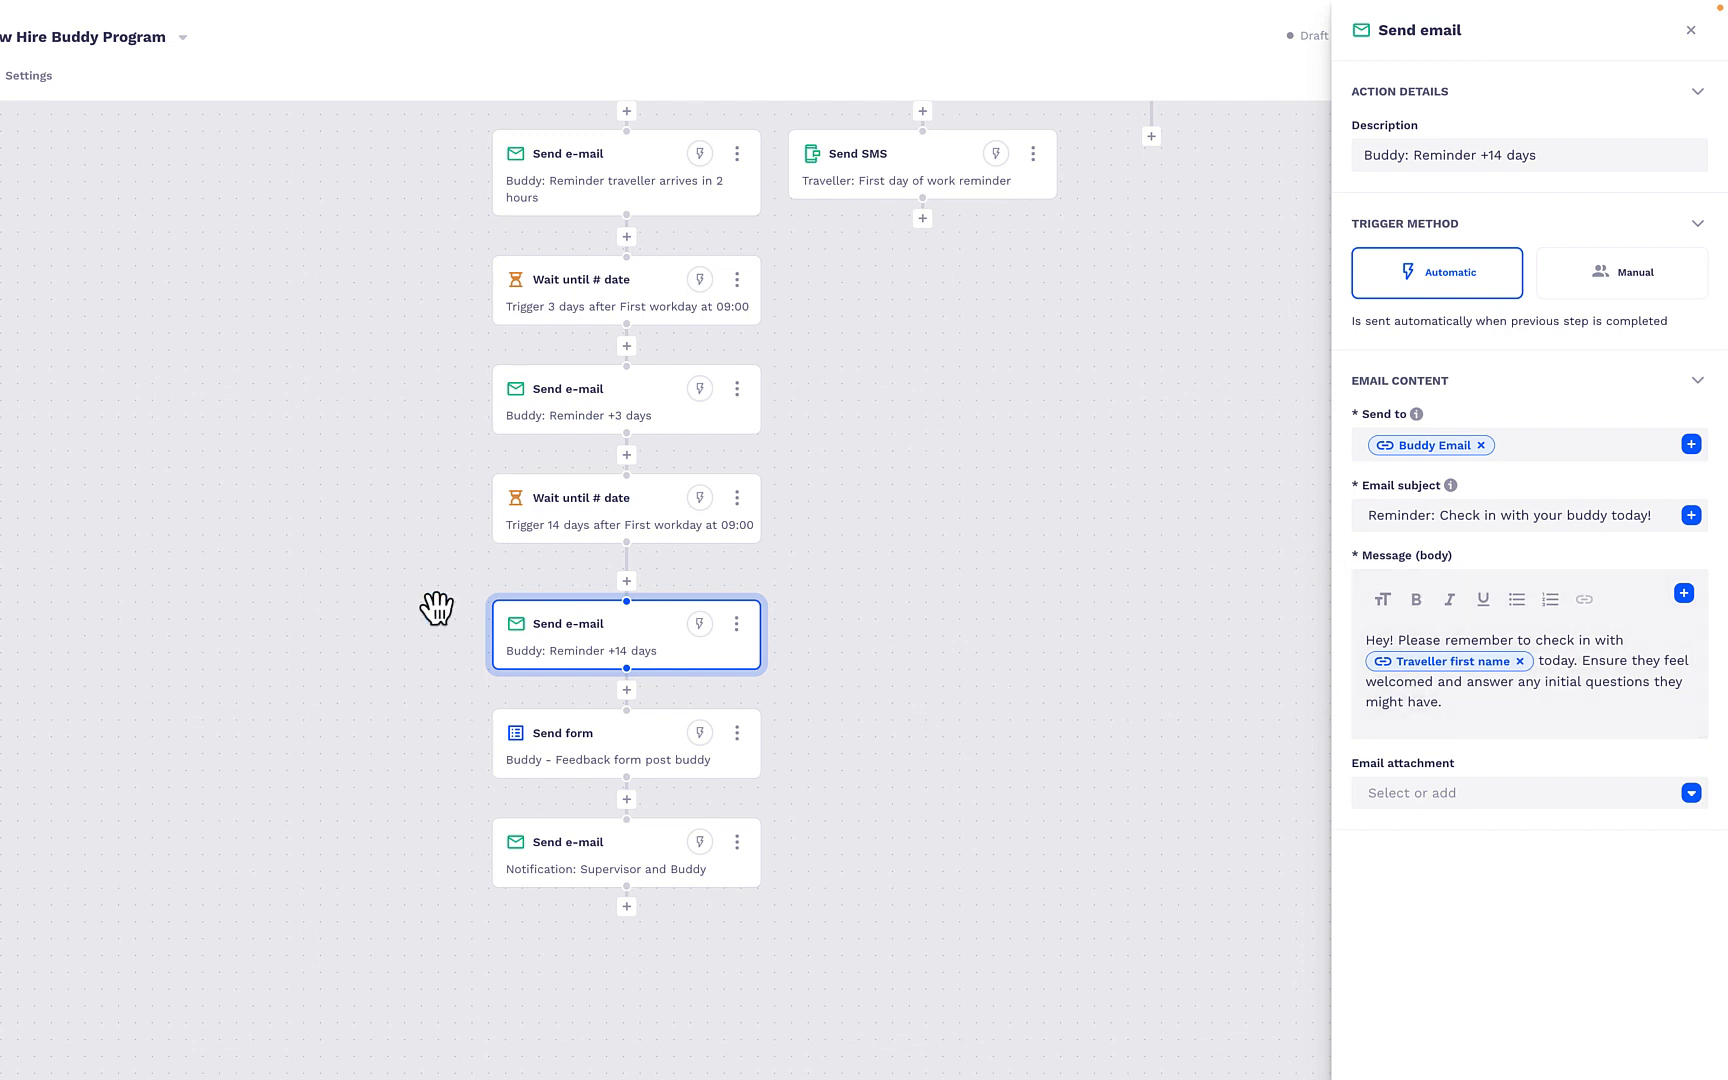
# - Examine the recipient, subject and message settings of the "Buddy - Feedback form post buddy" form action
pyautogui.click(590, 762)
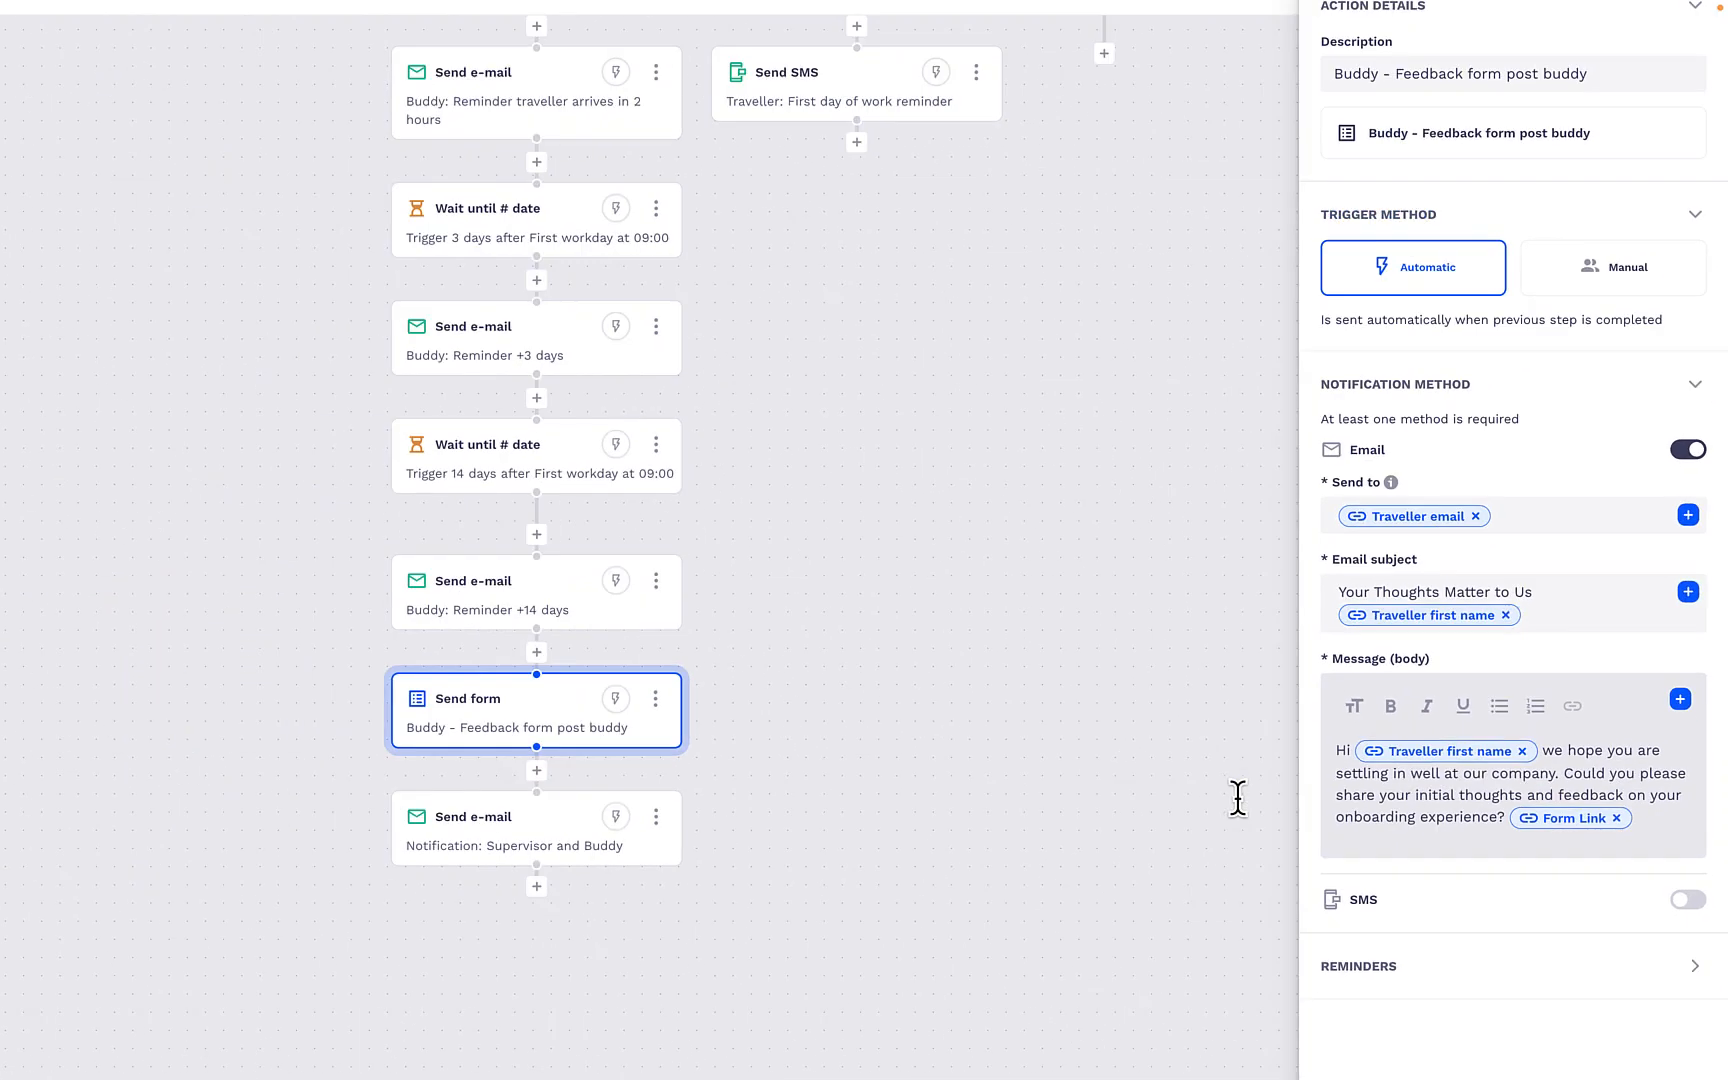
pyautogui.scroll(-5, 612, 799)
pyautogui.scroll(4, 524, 765)
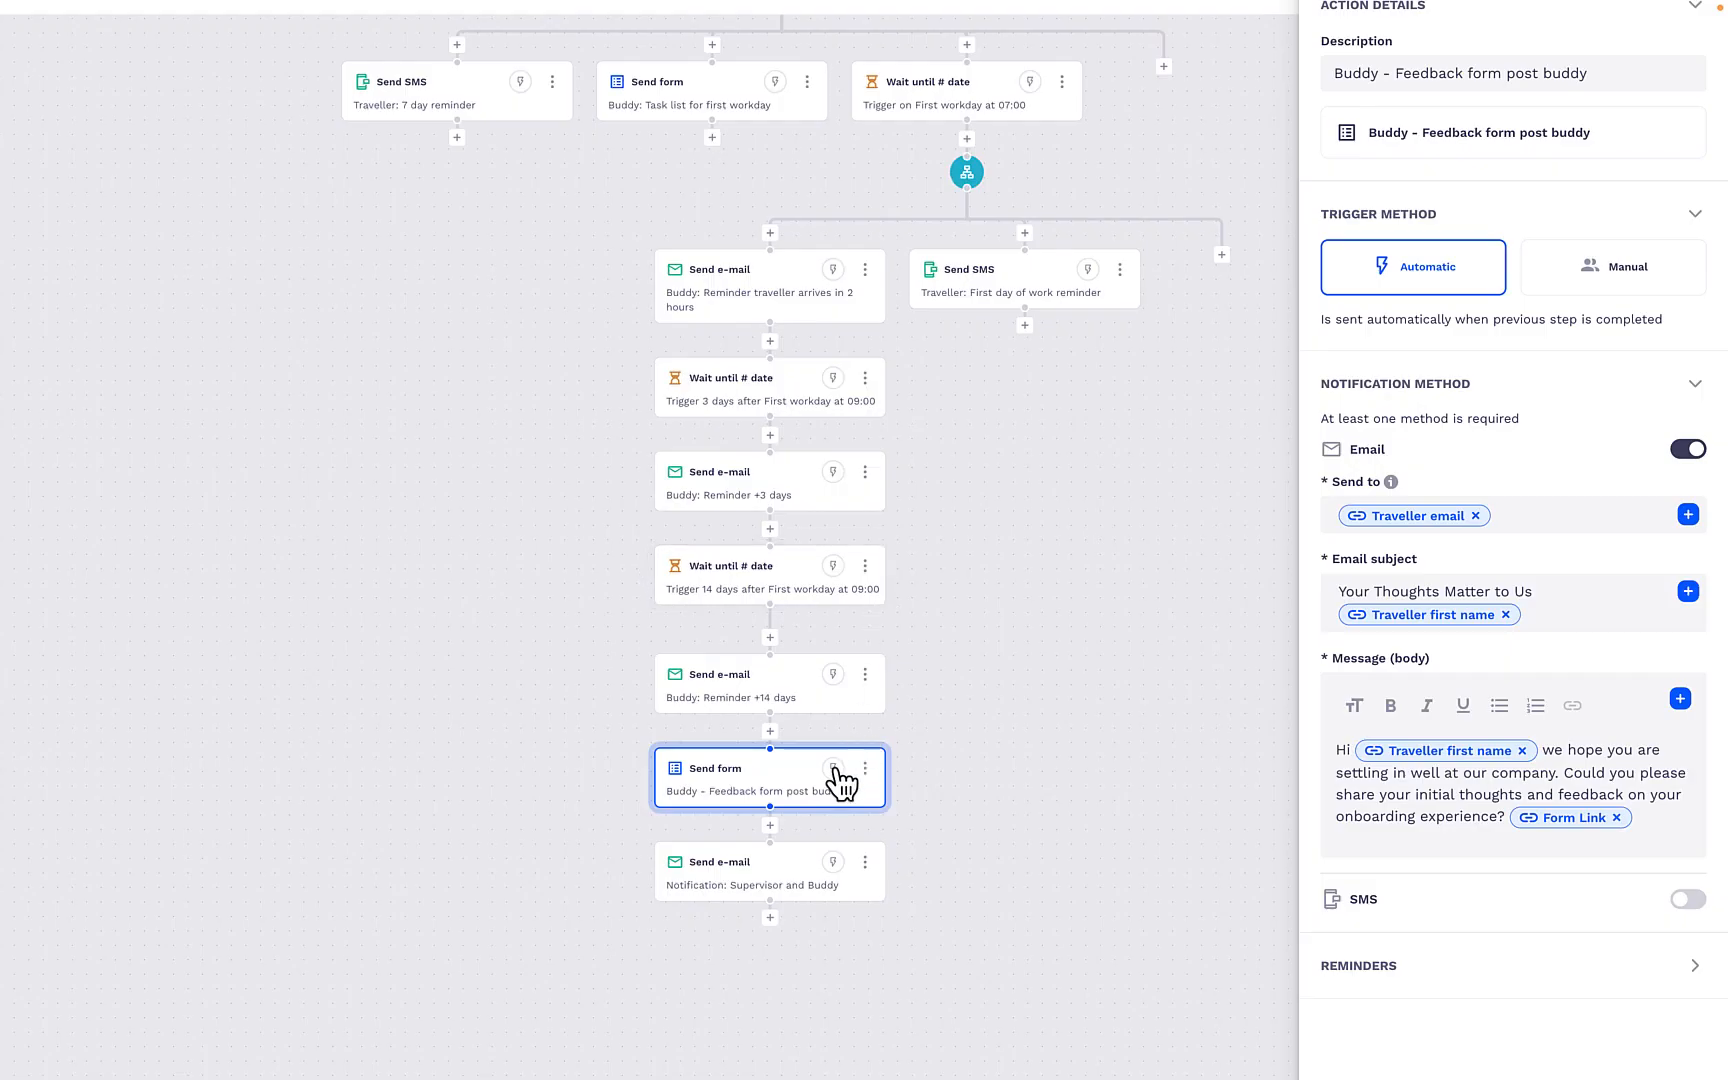
# - Remove the "How was your experience?" variable from the "Notification: Supervisor and Buddy" message, reinsert it from the feedback form and close the action
pyautogui.click(772, 879)
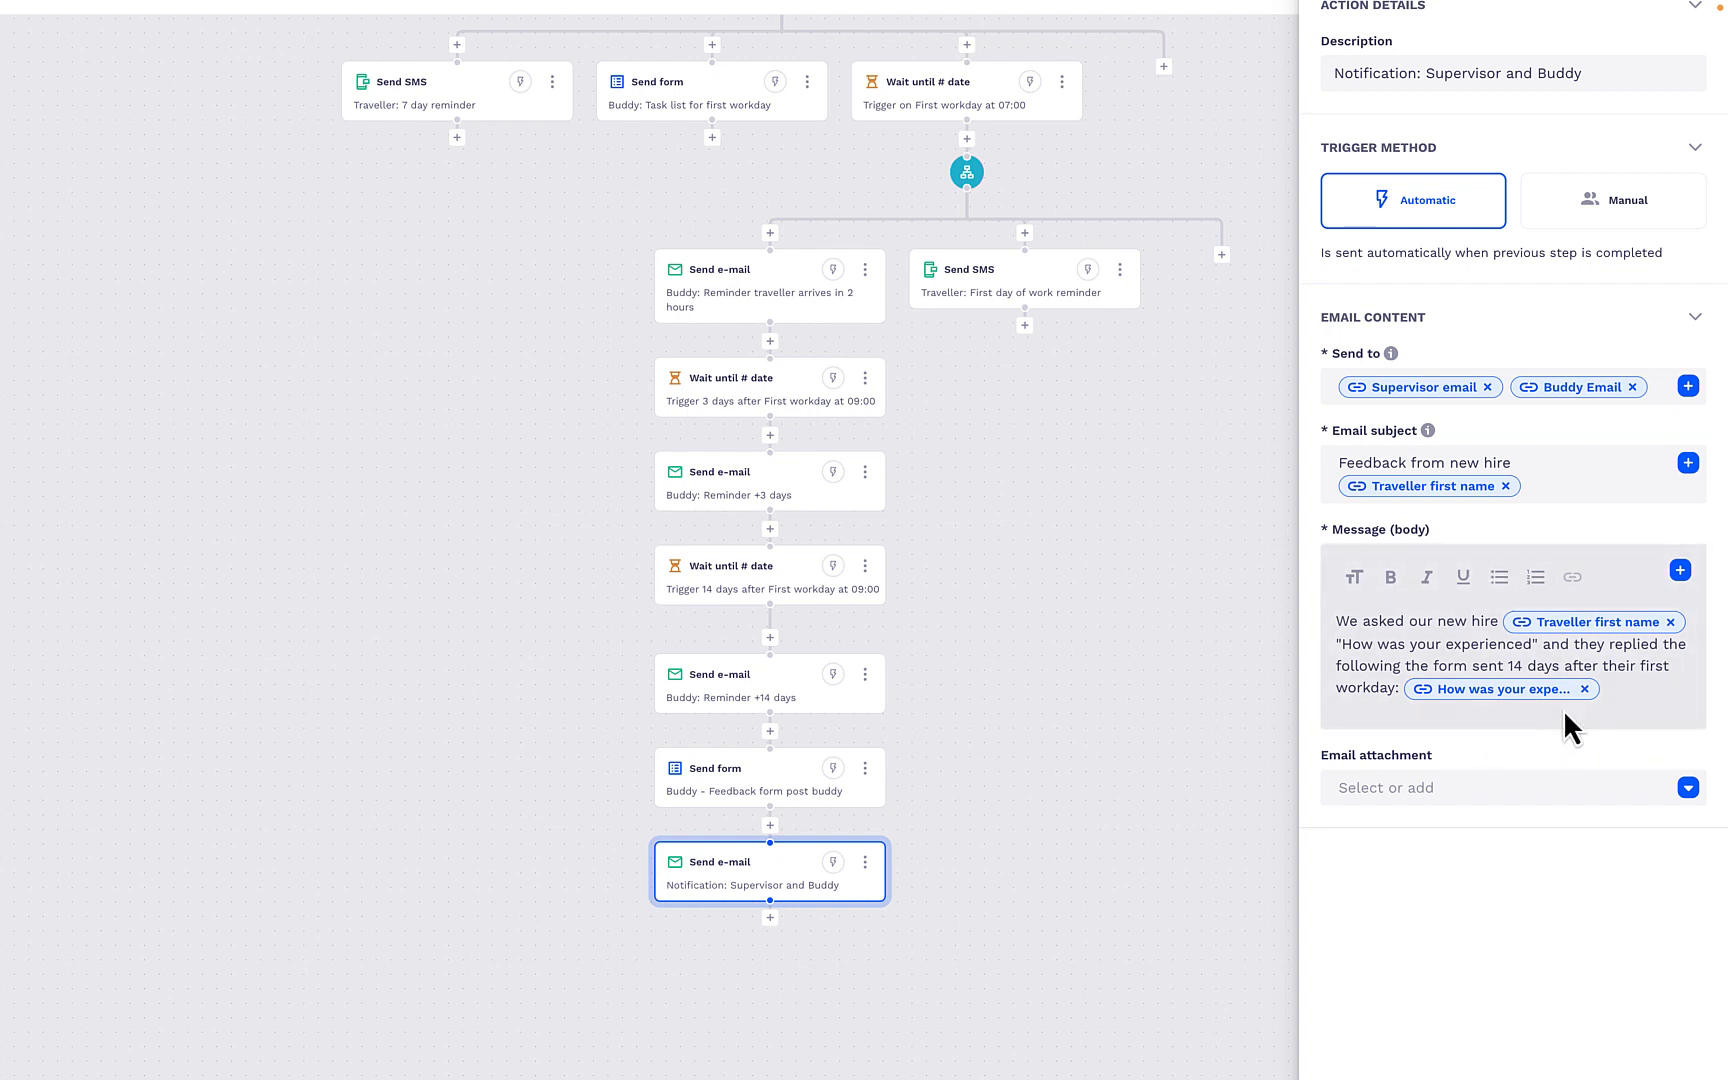
pyautogui.click(1617, 692)
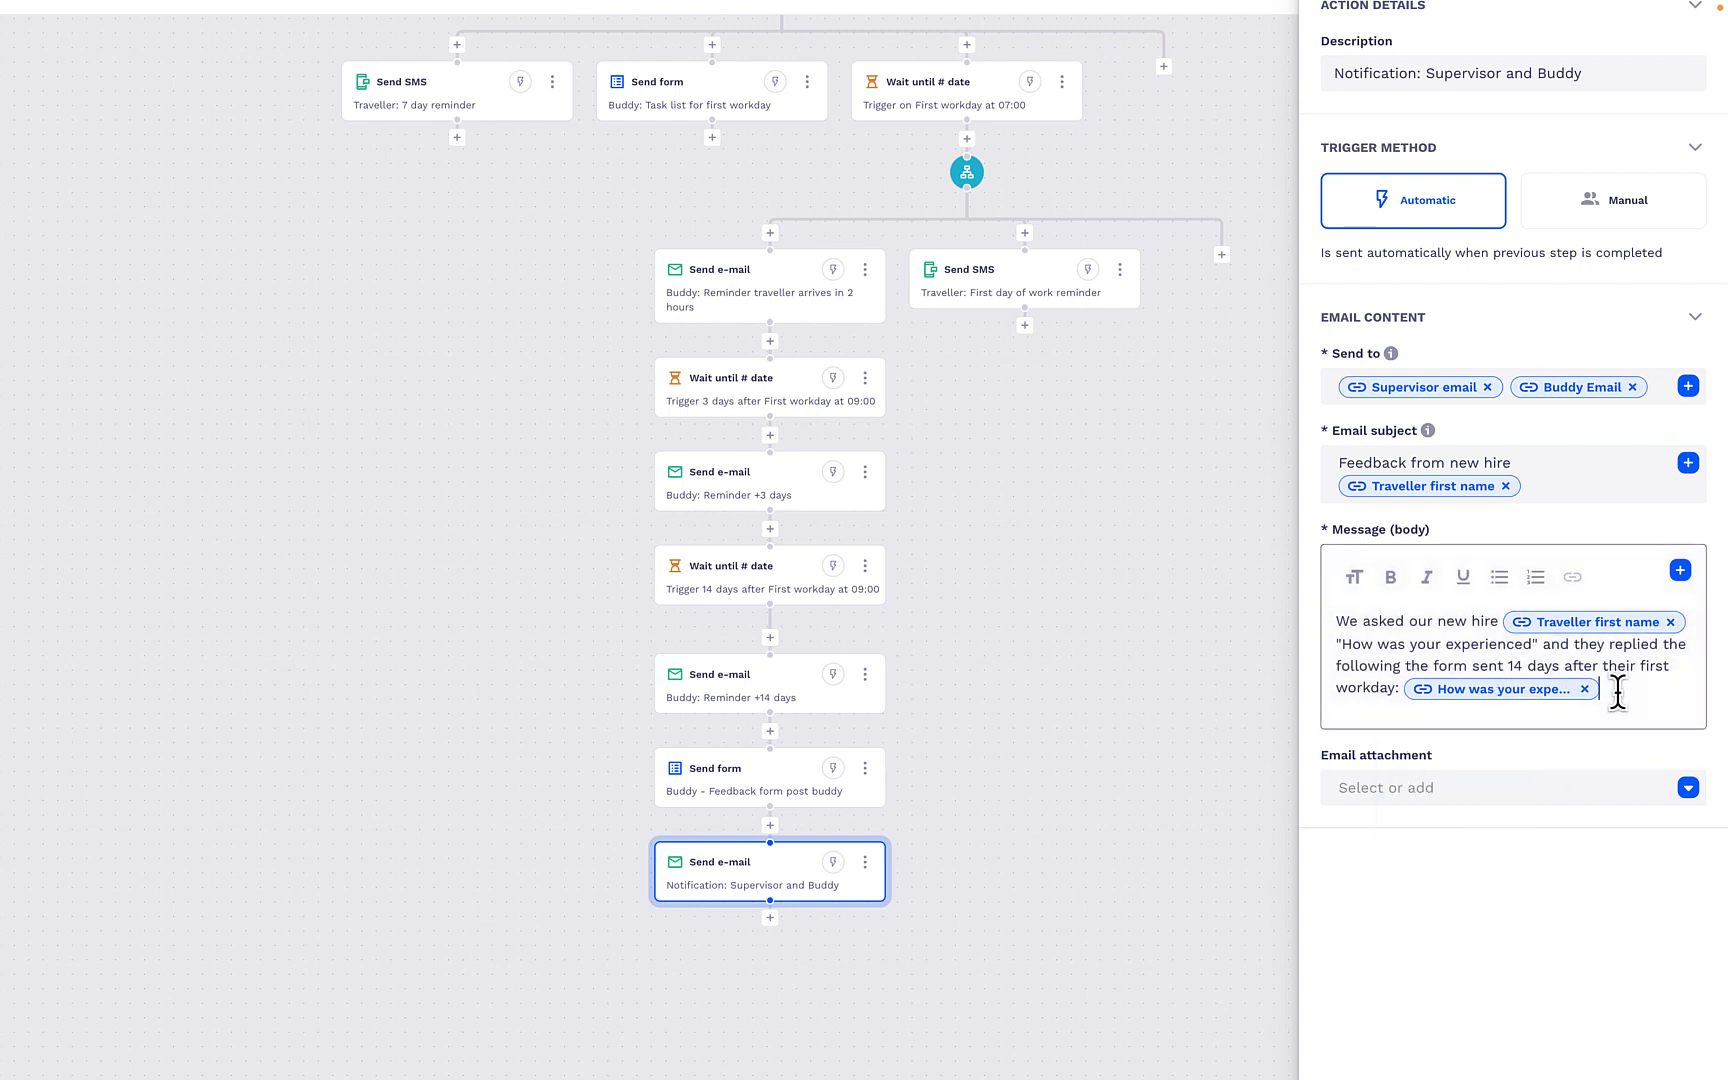
pyautogui.press('BackSpace')
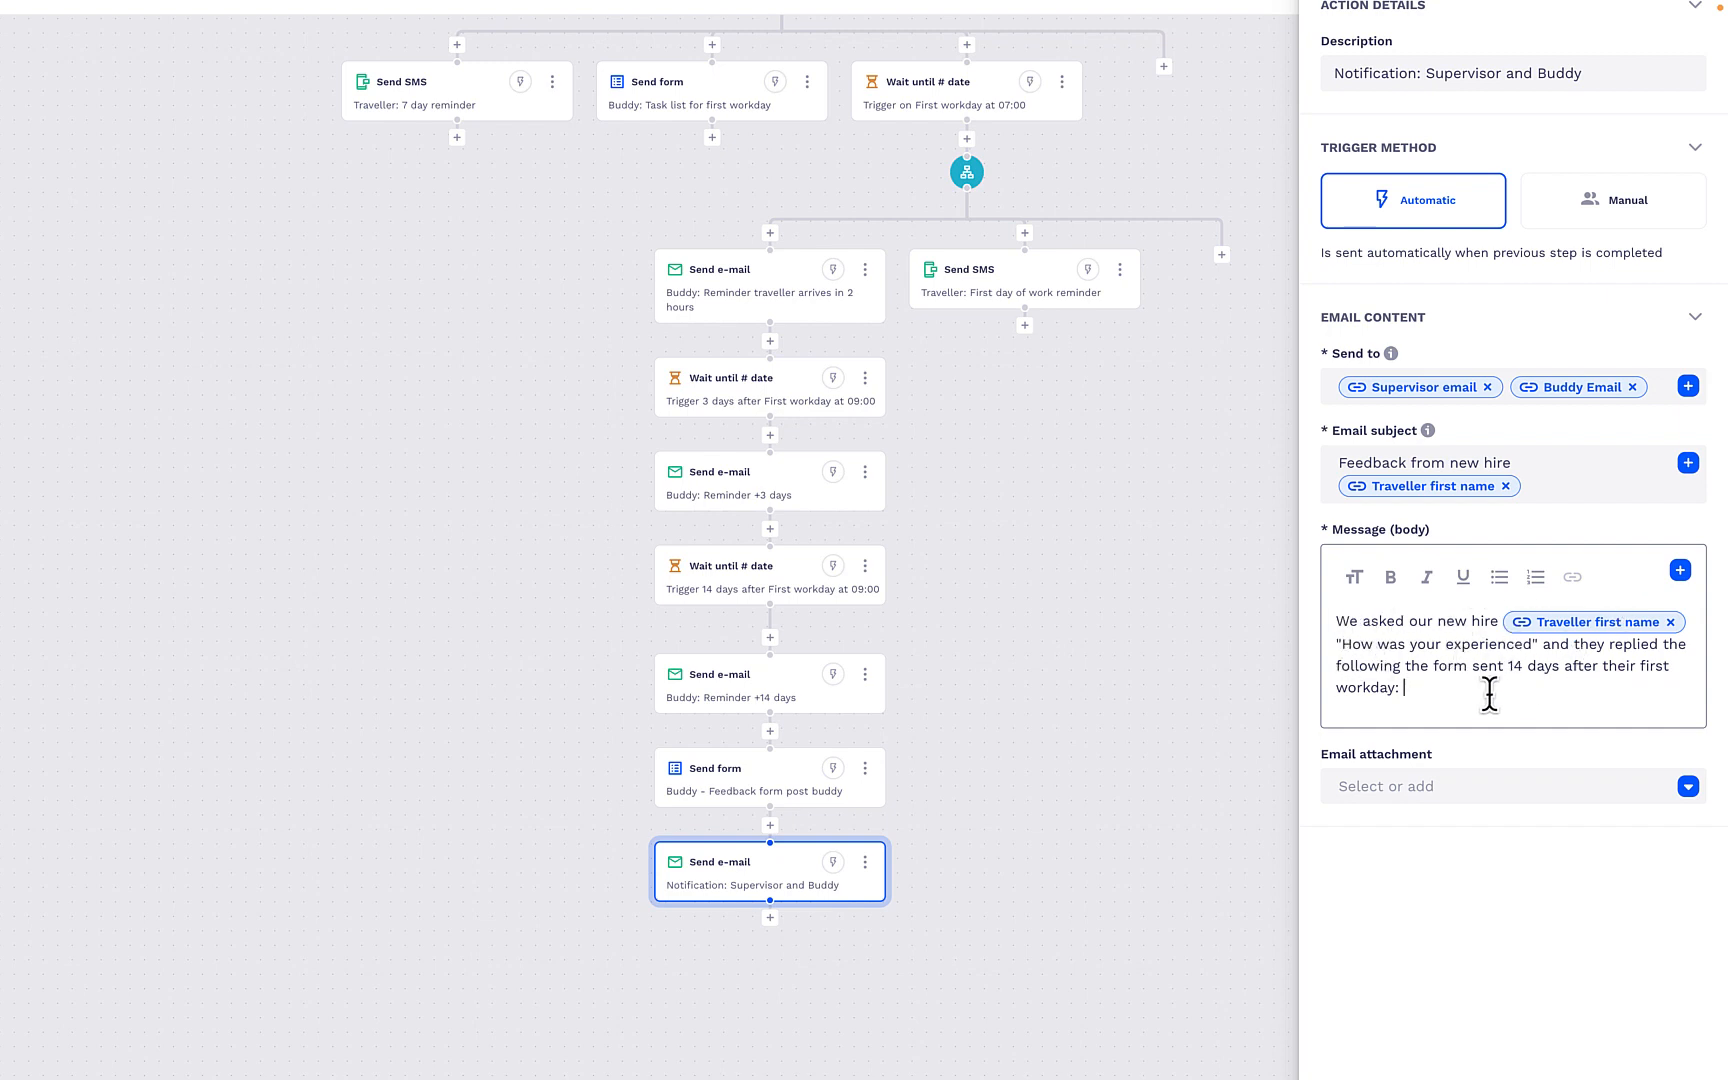
pyautogui.click(1679, 571)
pyautogui.scroll(-1, 1196, 436)
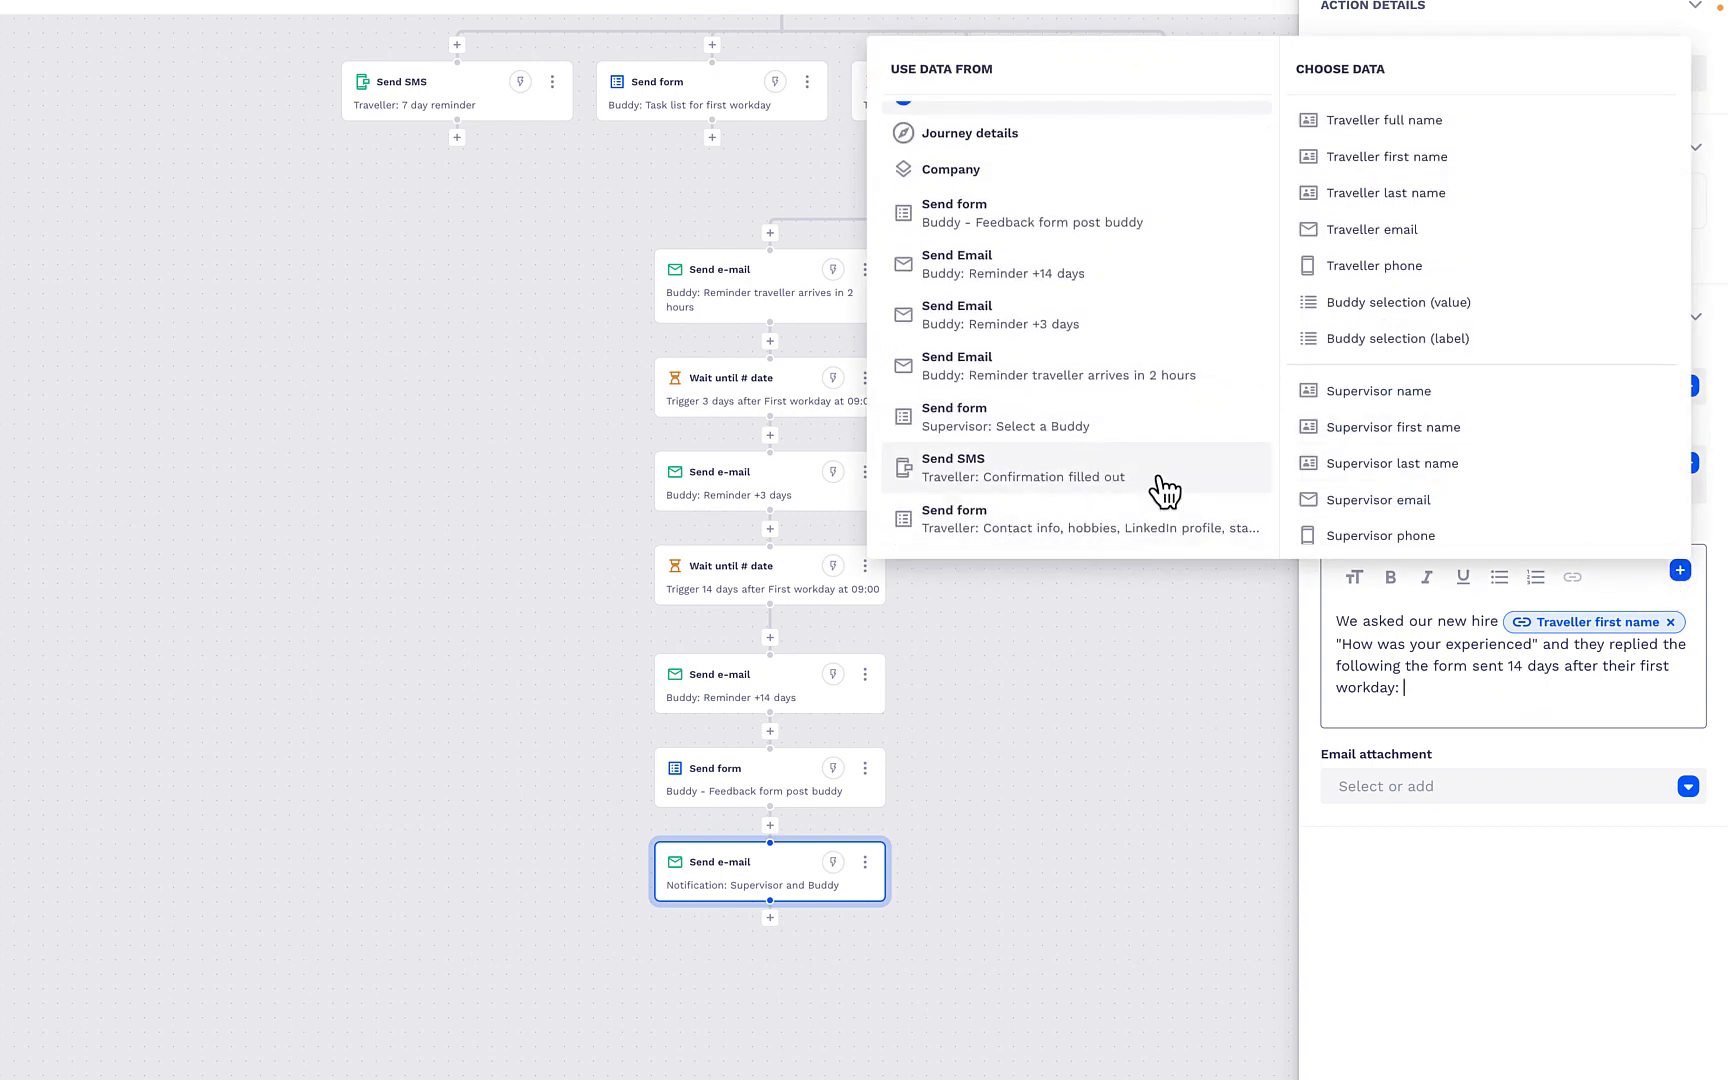
pyautogui.scroll(1, 1165, 491)
pyautogui.scroll(1, 1118, 347)
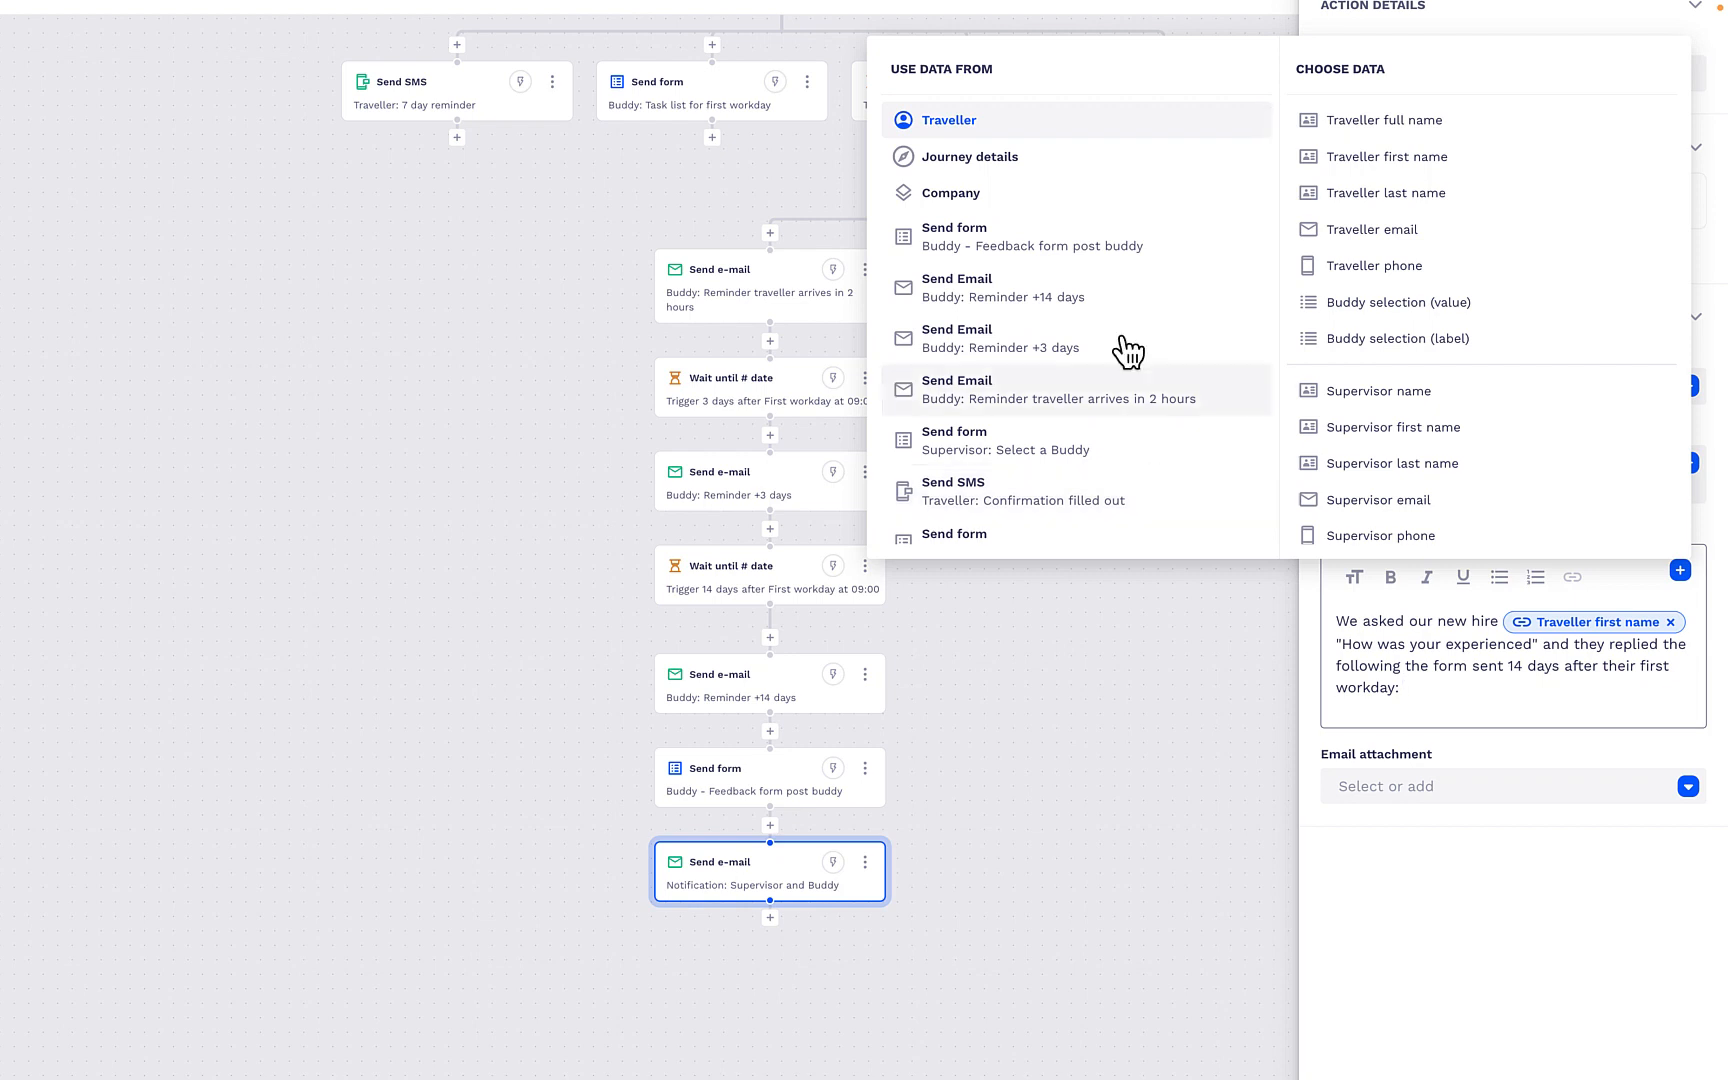
pyautogui.click(1095, 262)
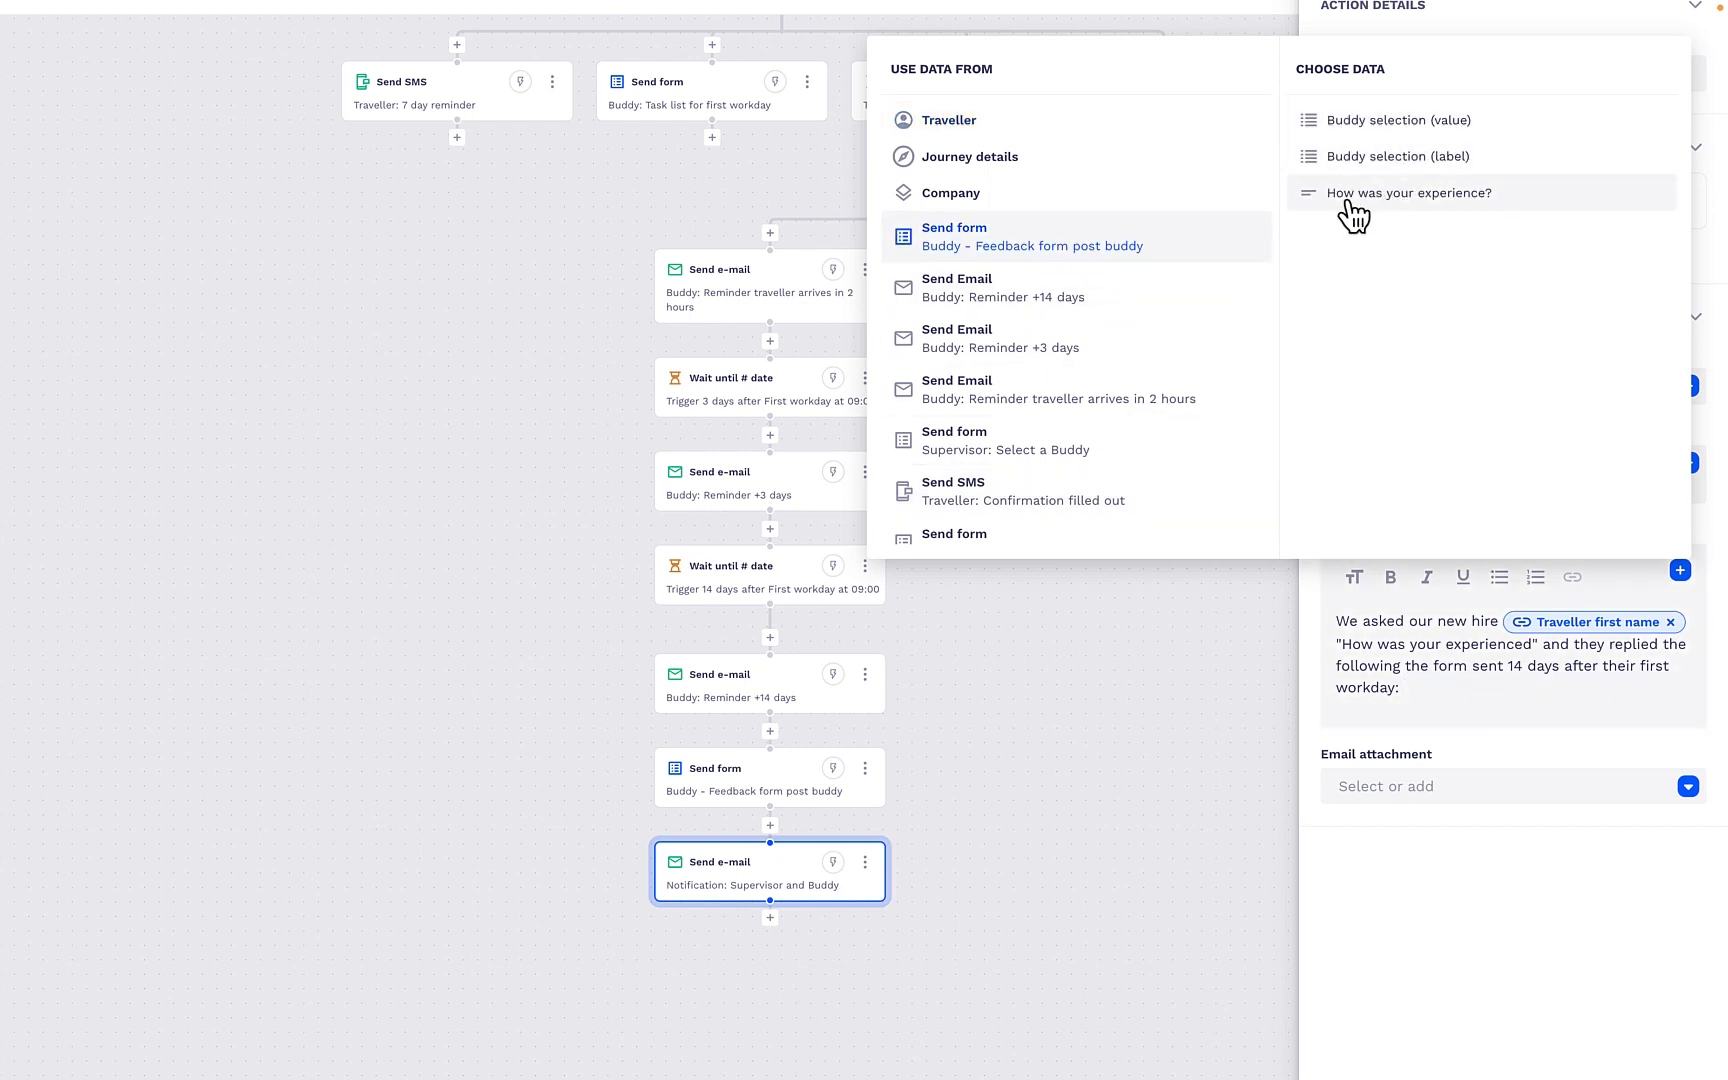
pyautogui.click(1395, 194)
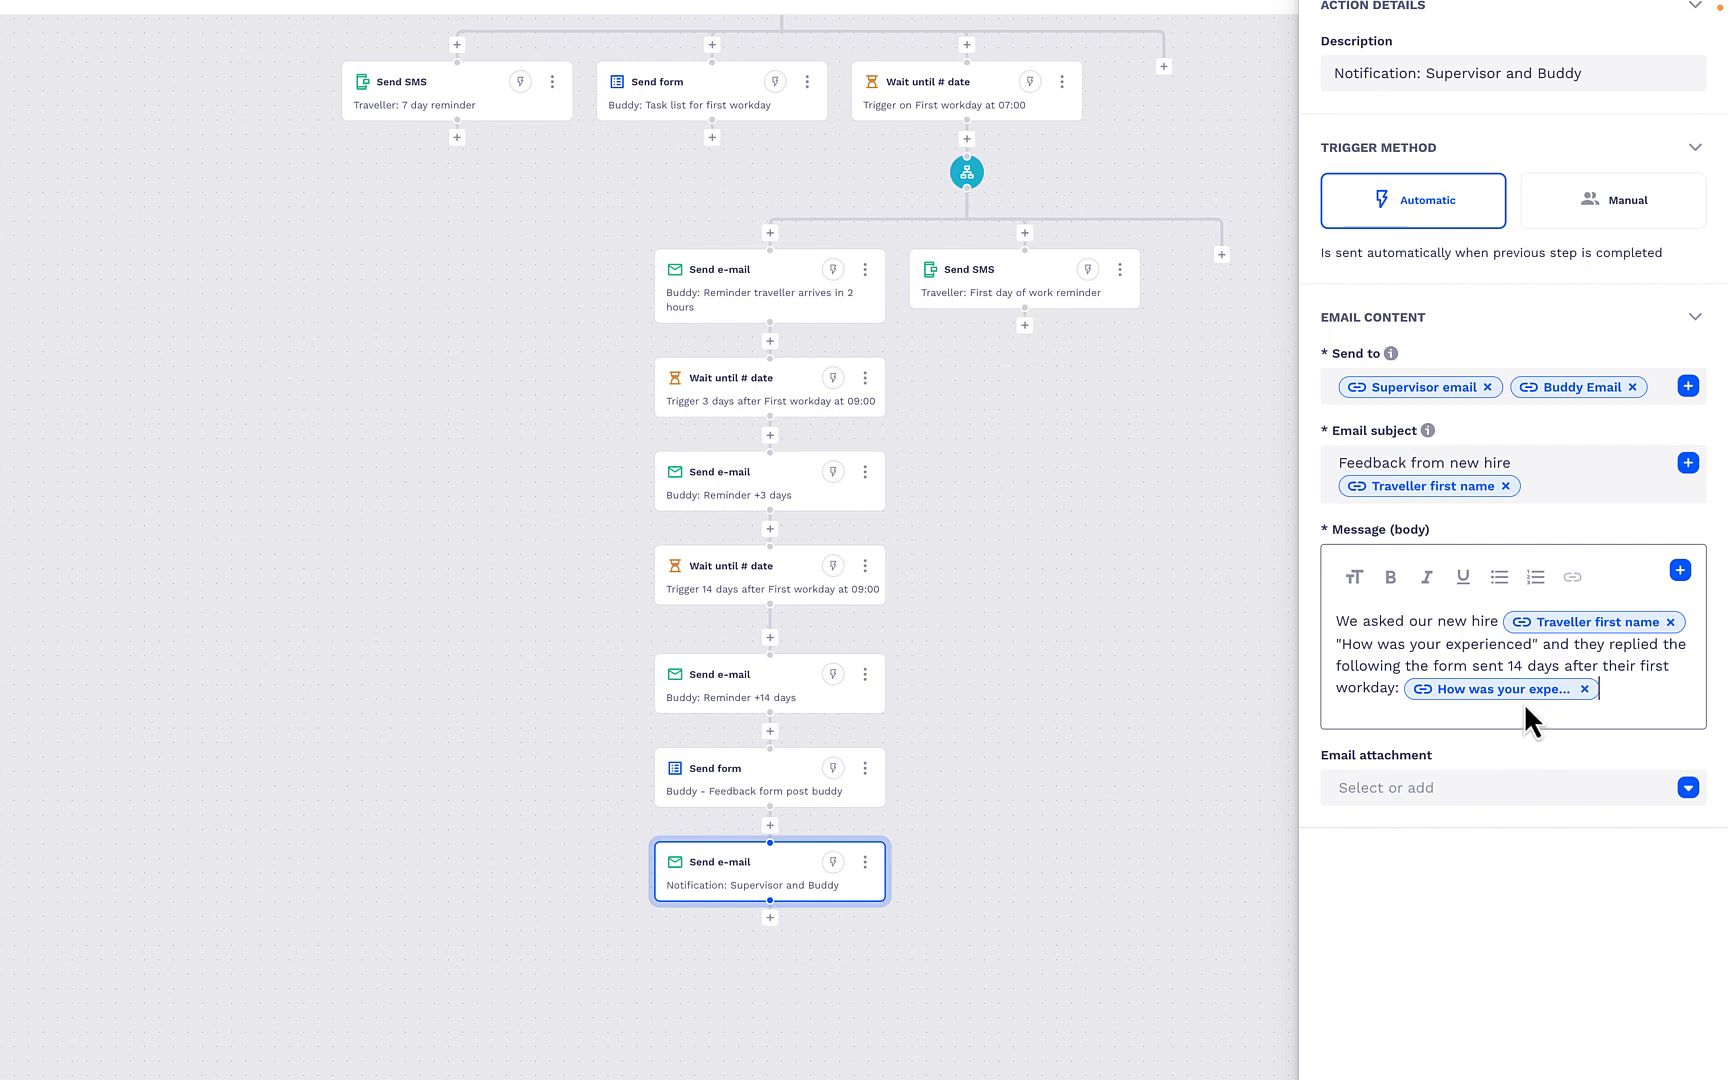
pyautogui.moveTo(1520, 689)
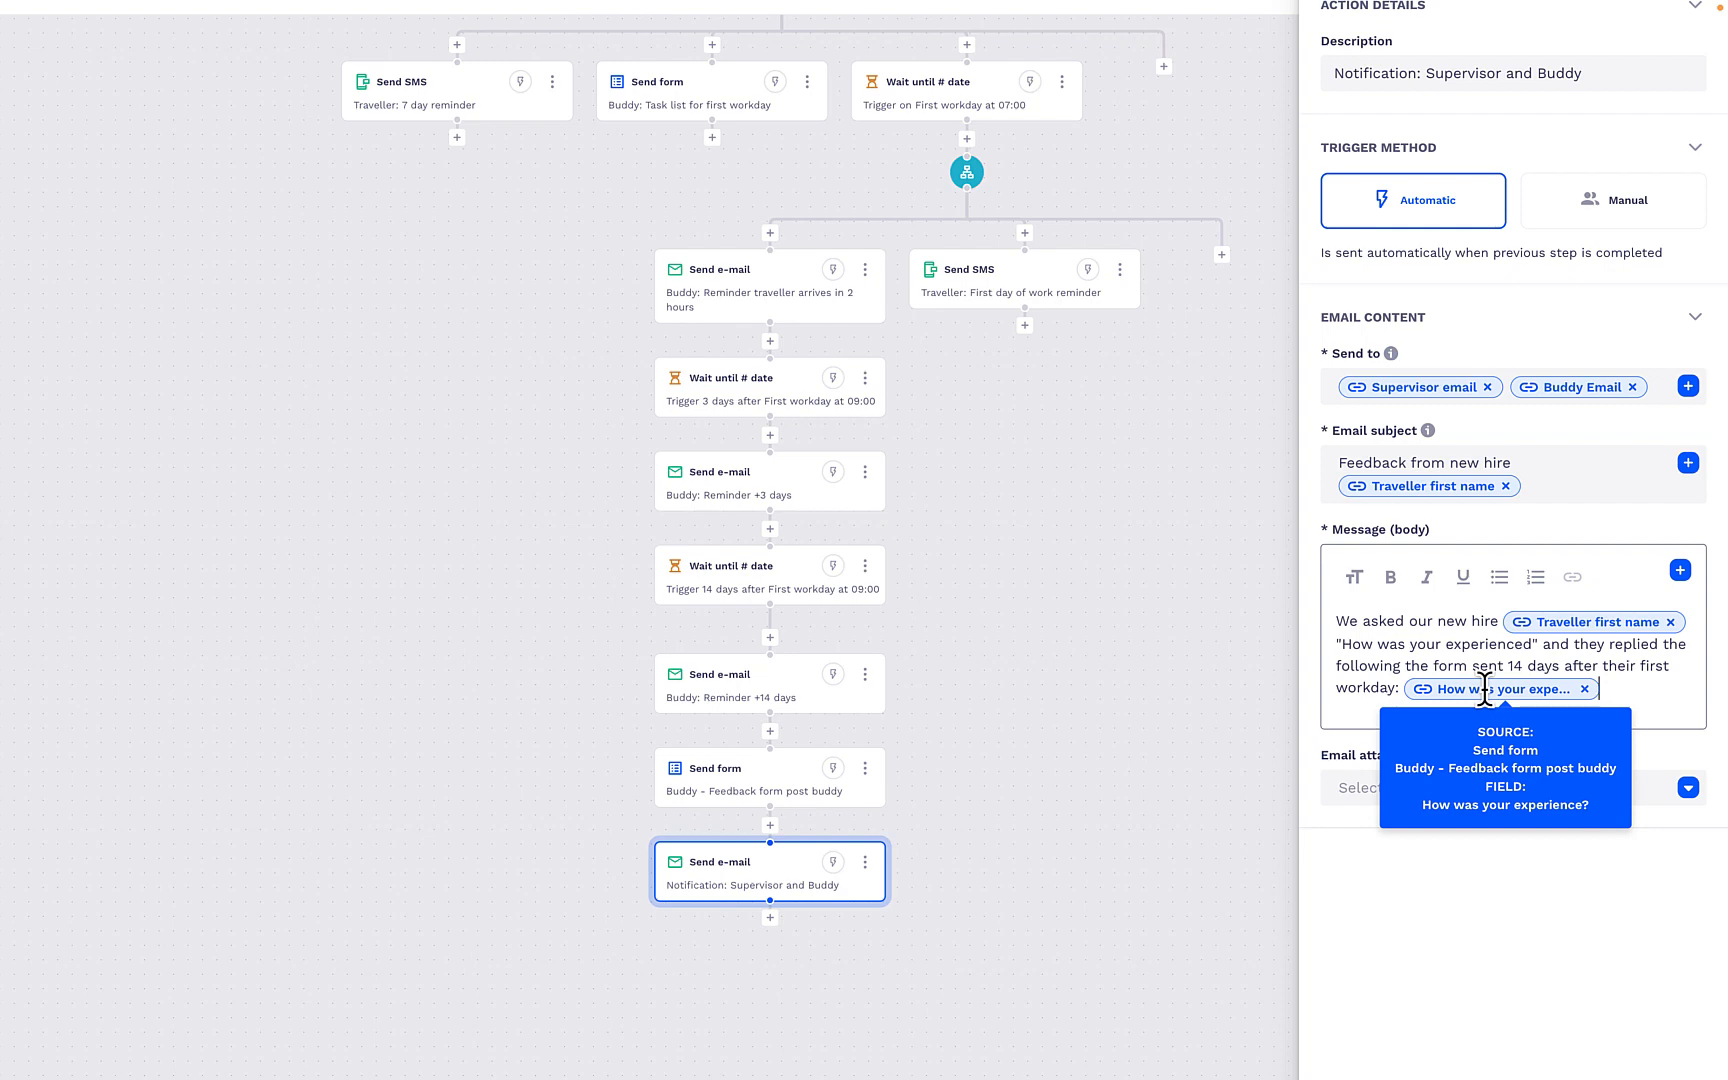
pyautogui.click(1160, 510)
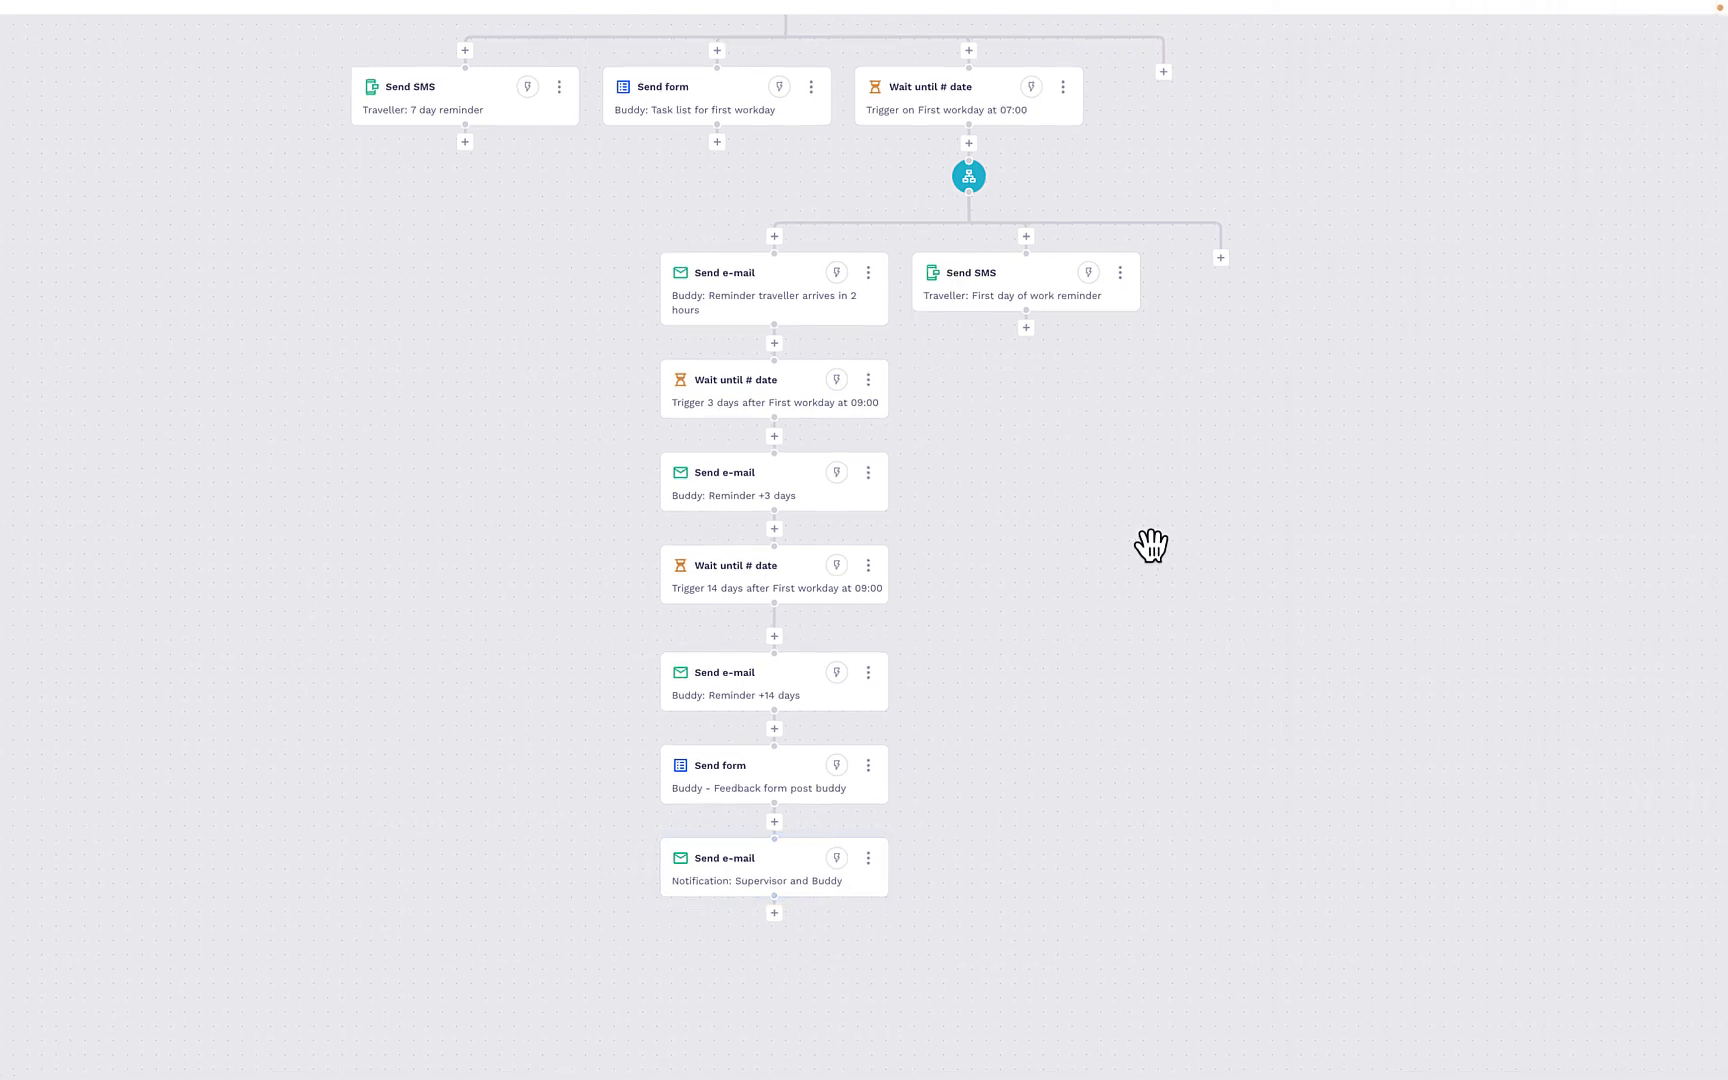
# - Review the whole New Hire Buddy Program flow, publish its changes and close the journey editor
pyautogui.scroll(-3, 1149, 548)
pyautogui.moveTo(1149, 548); pyautogui.dragTo(1108, 789)
pyautogui.scroll(-2, 1108, 728)
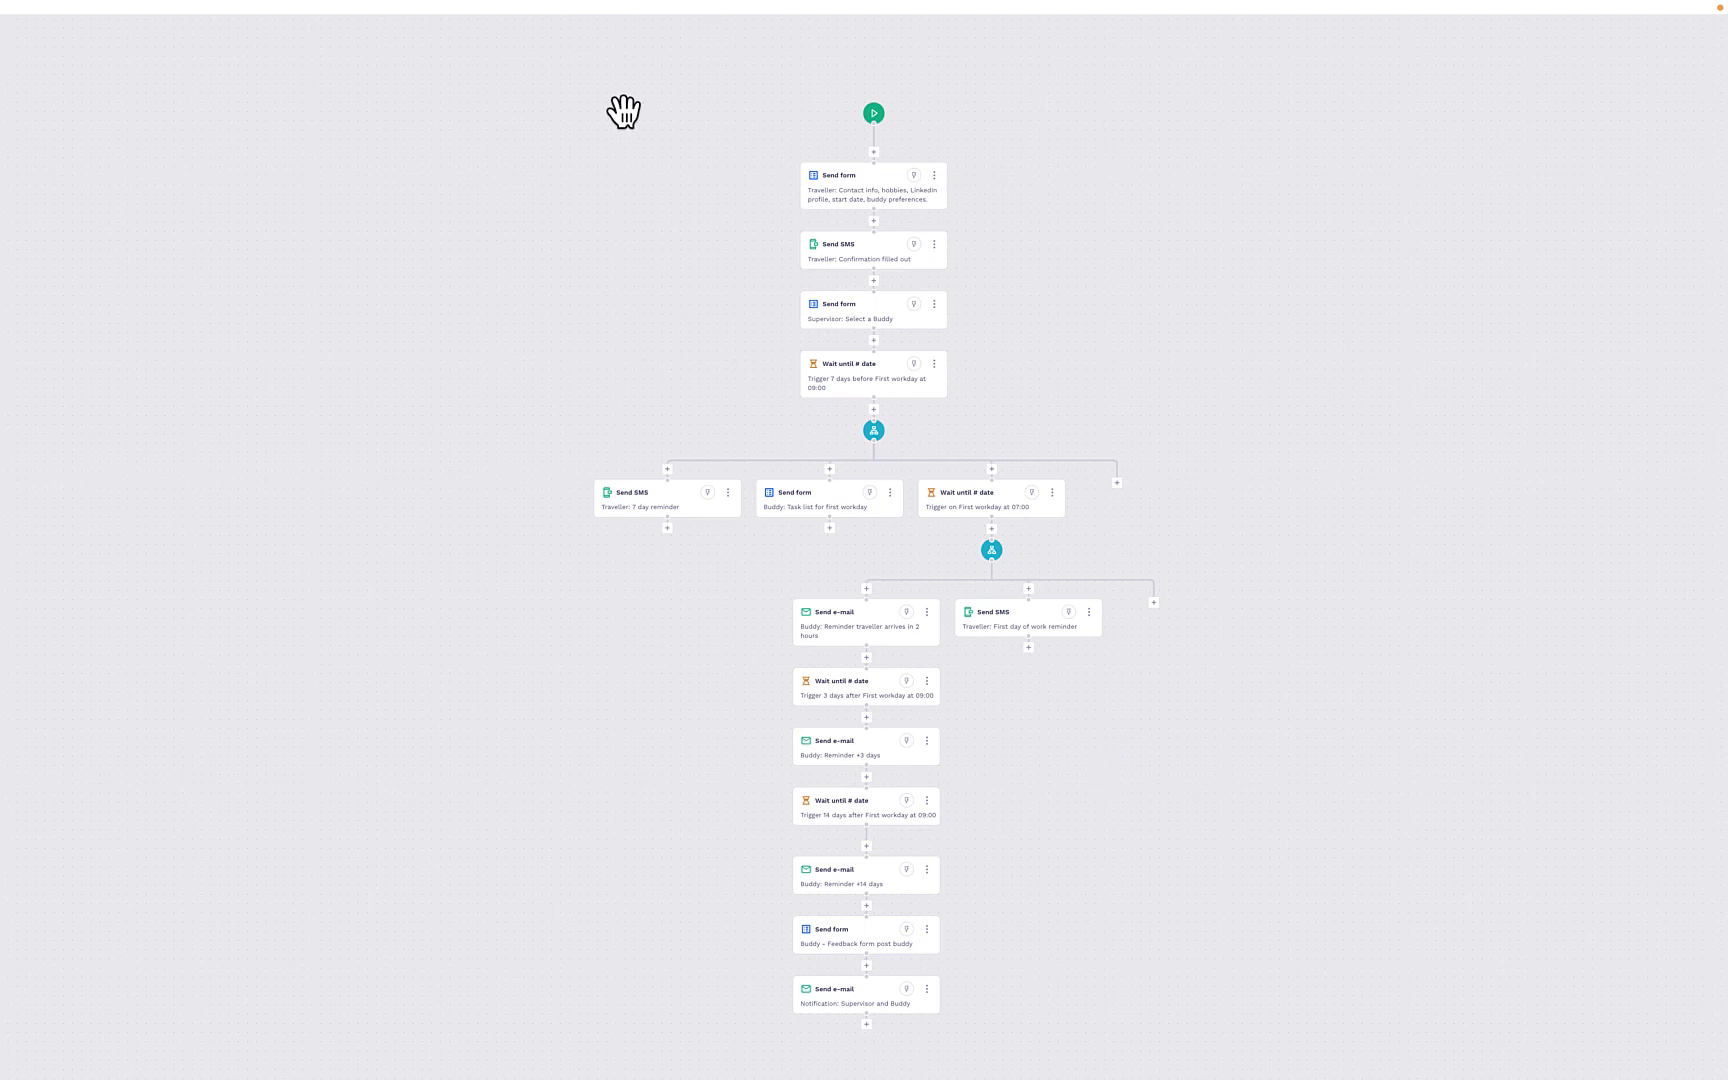
pyautogui.scroll(-3, 617, 112)
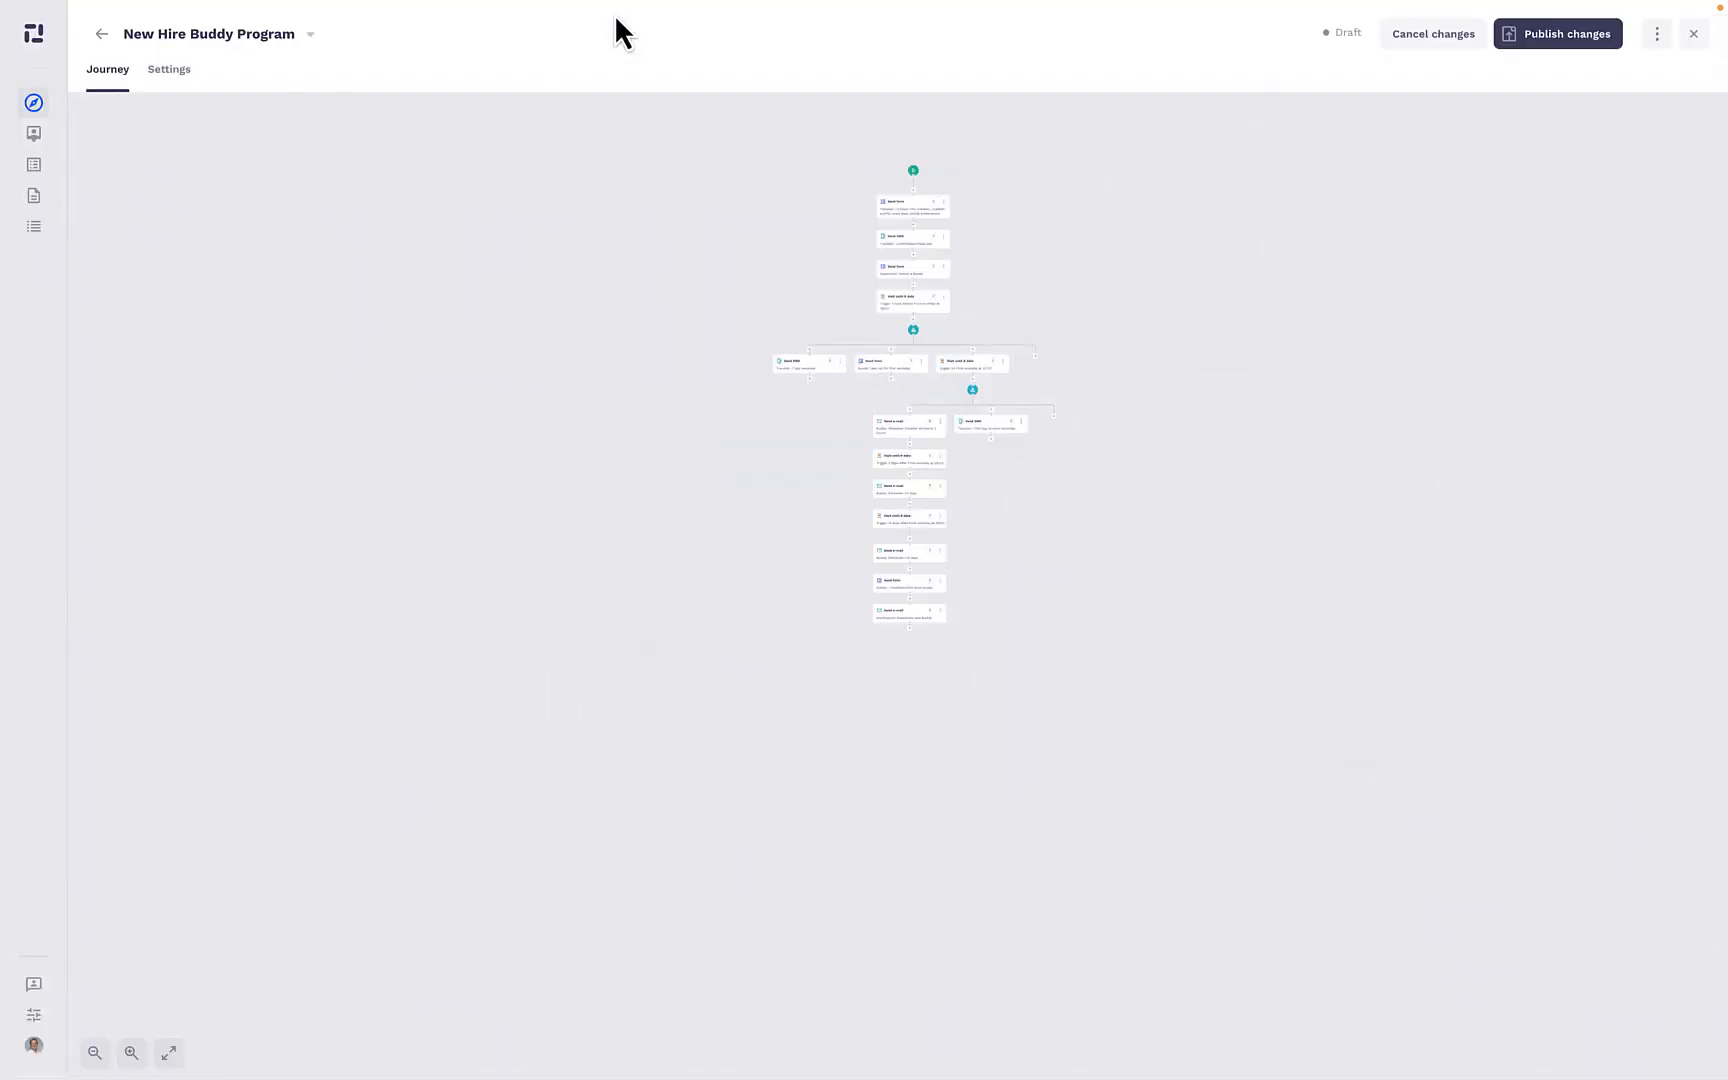
pyautogui.click(1566, 45)
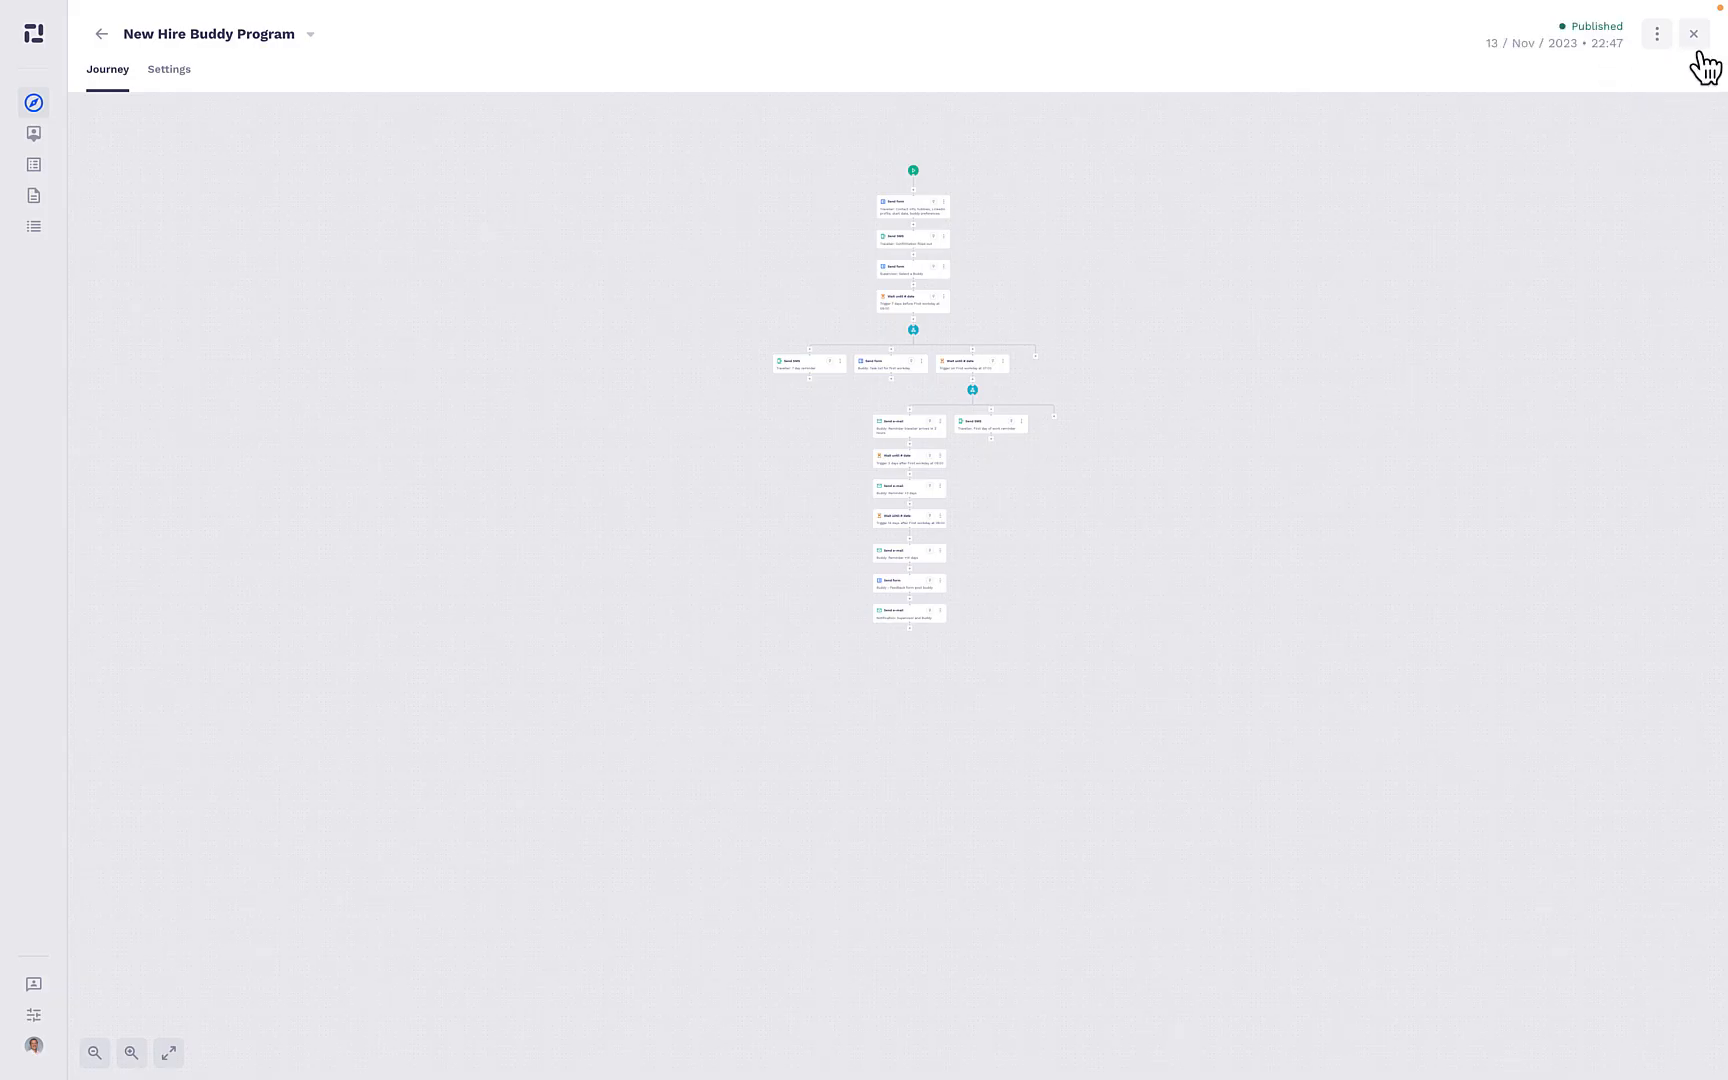
pyautogui.click(1697, 40)
# - Examine the form for creating a new traveller to add to the journey, and cancel it
pyautogui.click(1590, 40)
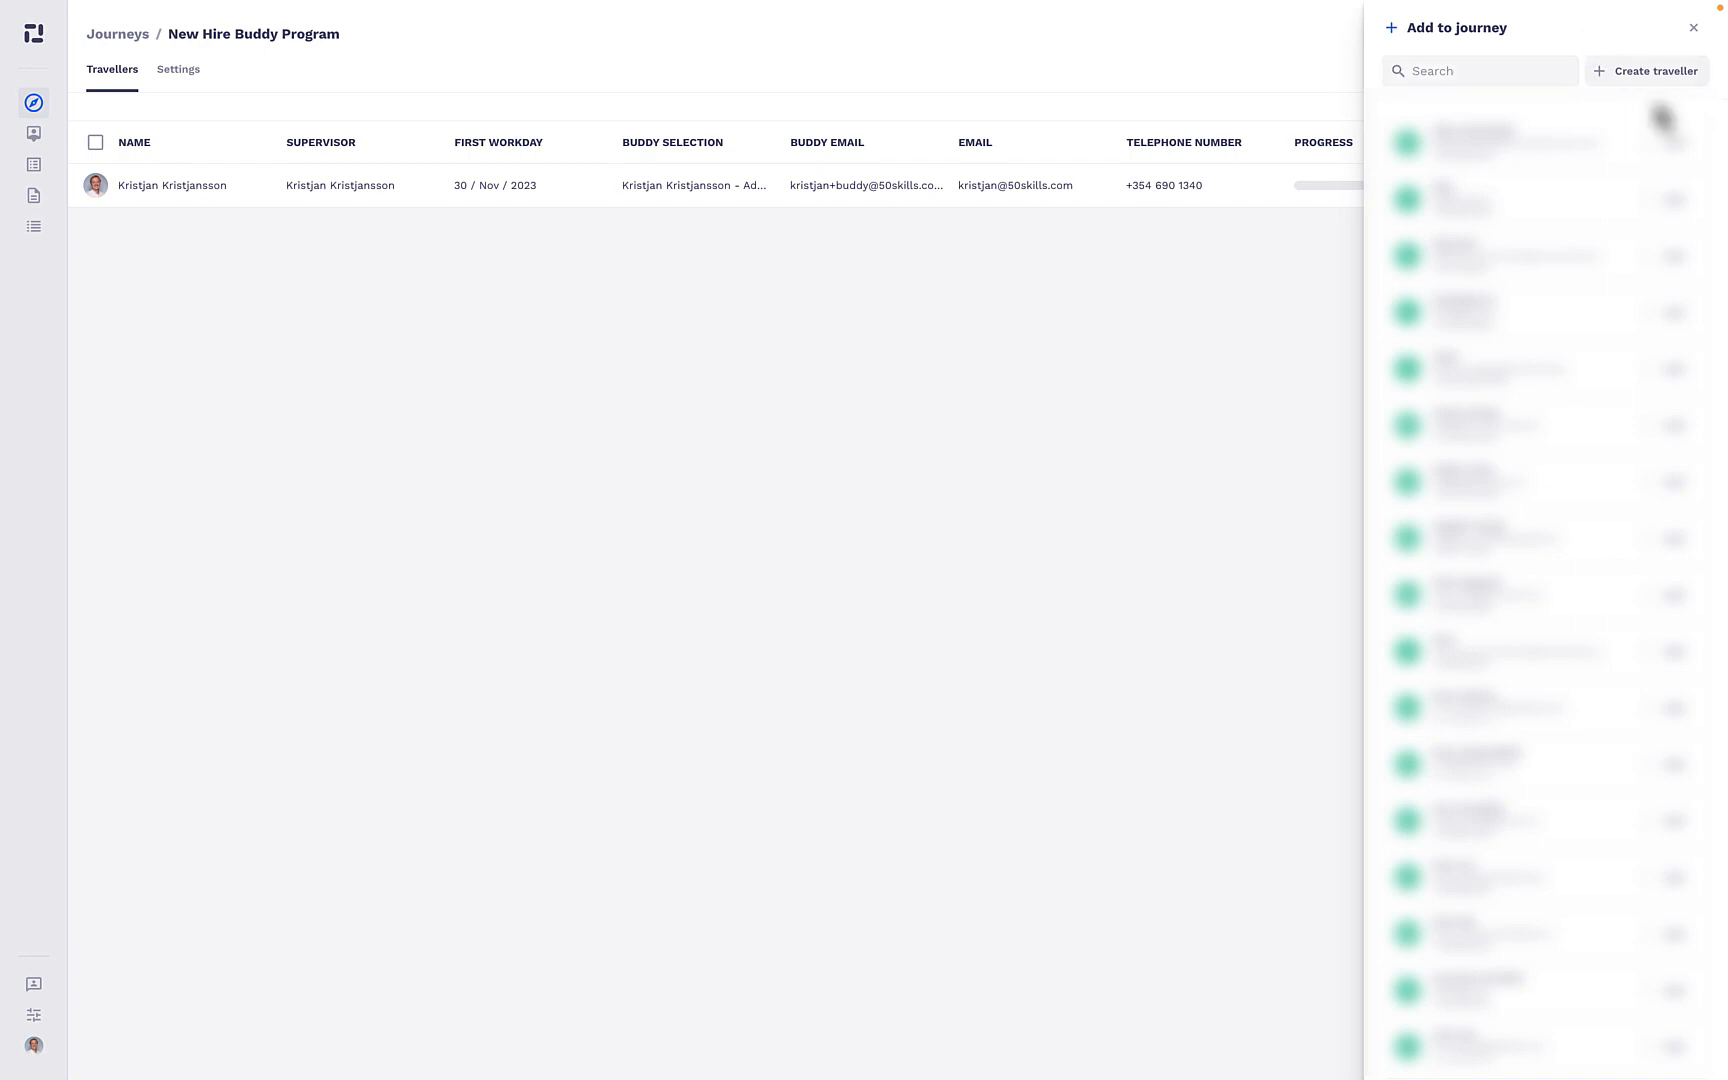
pyautogui.click(1652, 72)
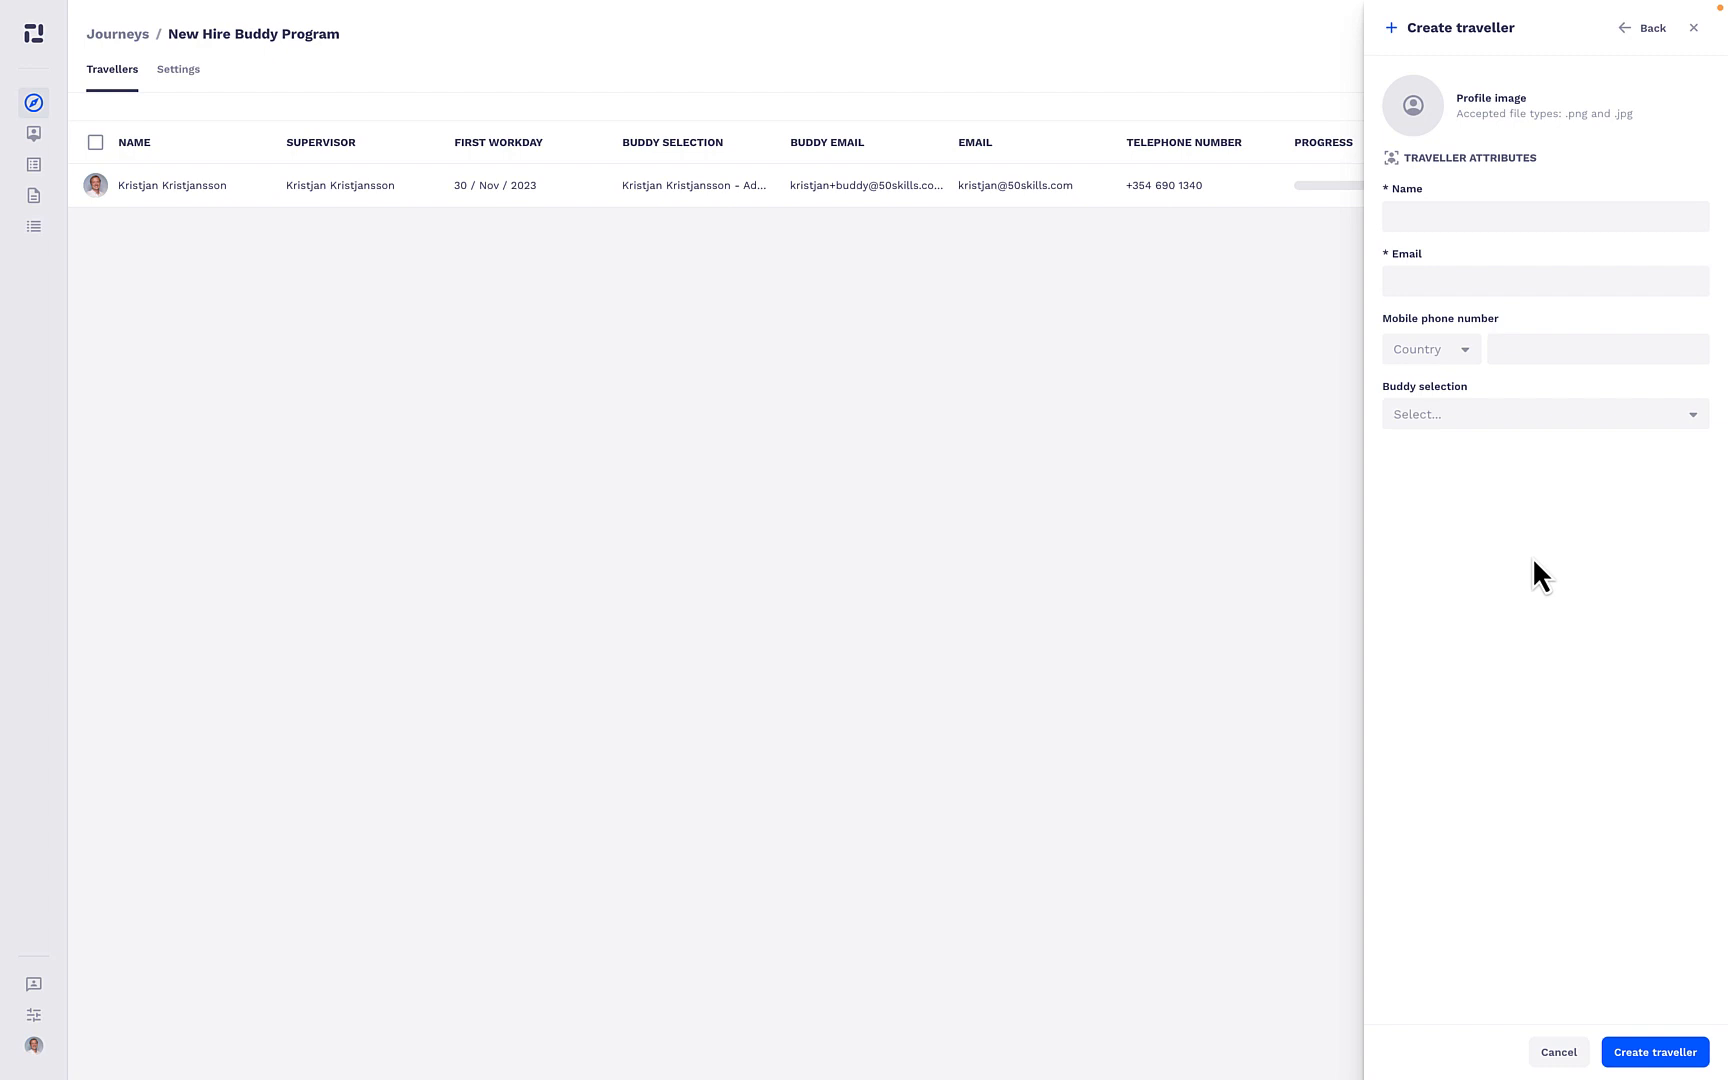
pyautogui.click(1568, 1058)
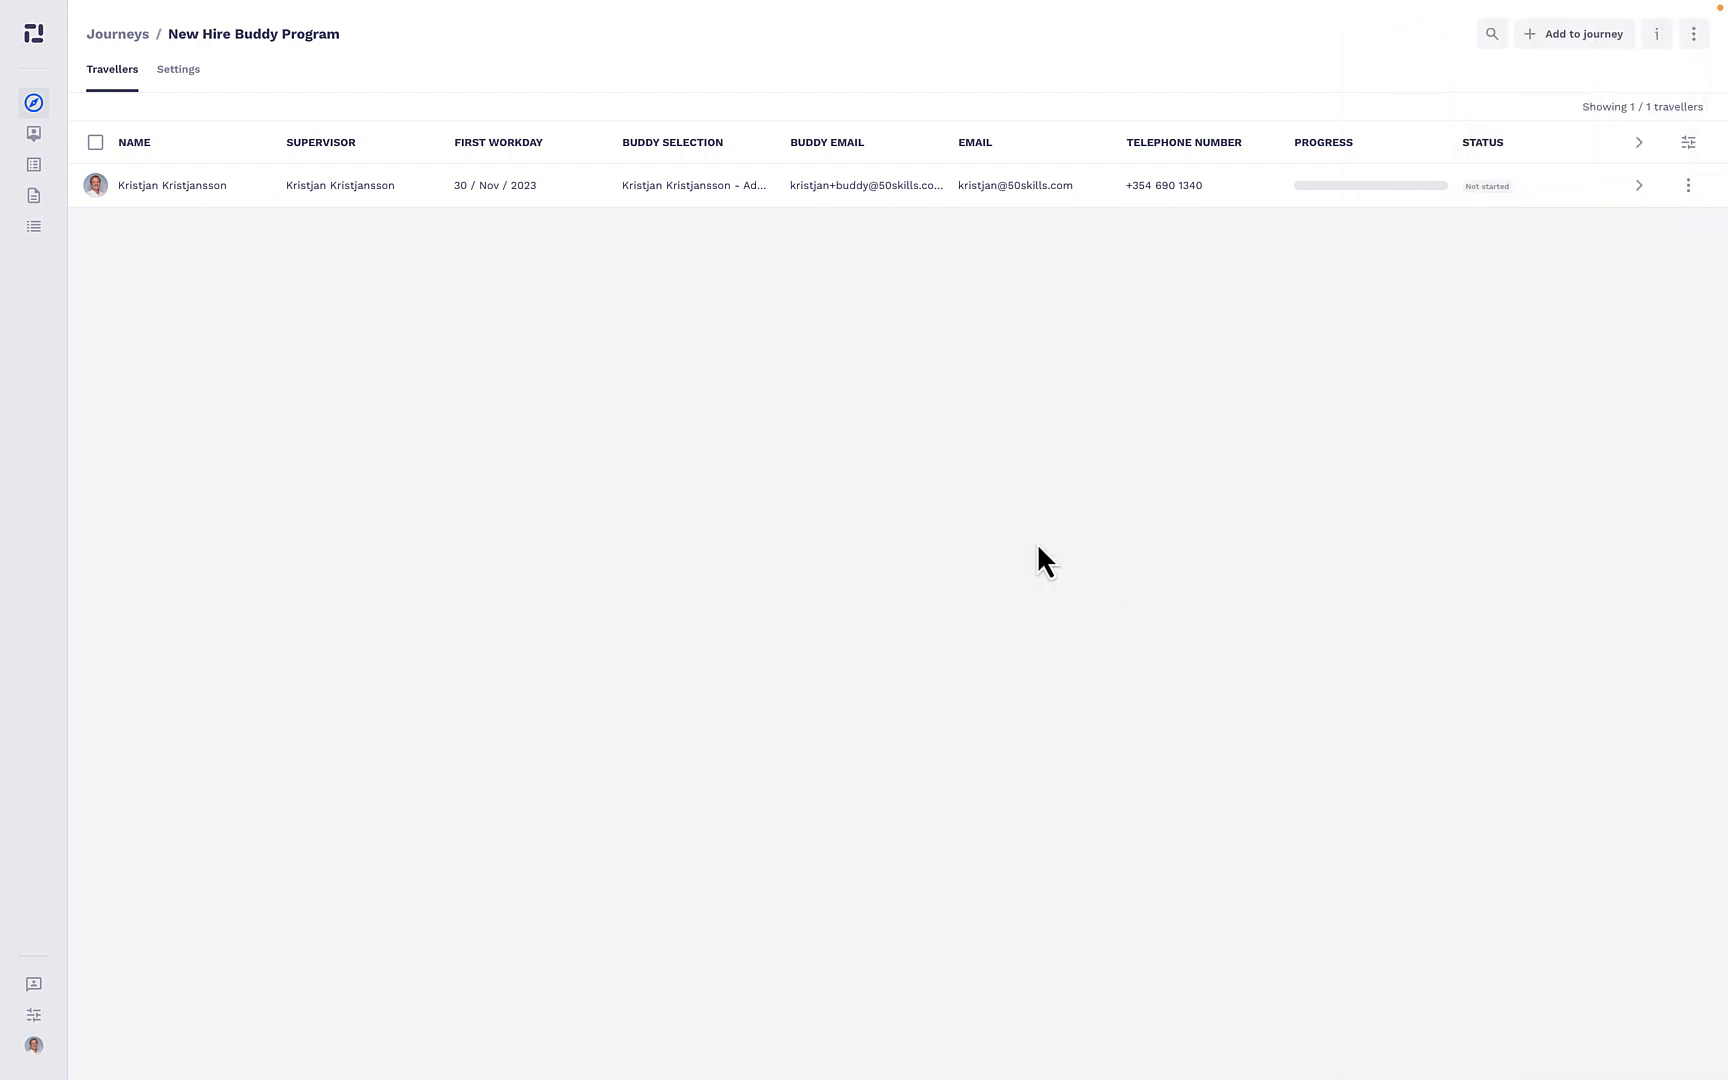
# - Start the journey for the listed traveller and open the status details of the contact info and buddy preferences form
pyautogui.click(201, 186)
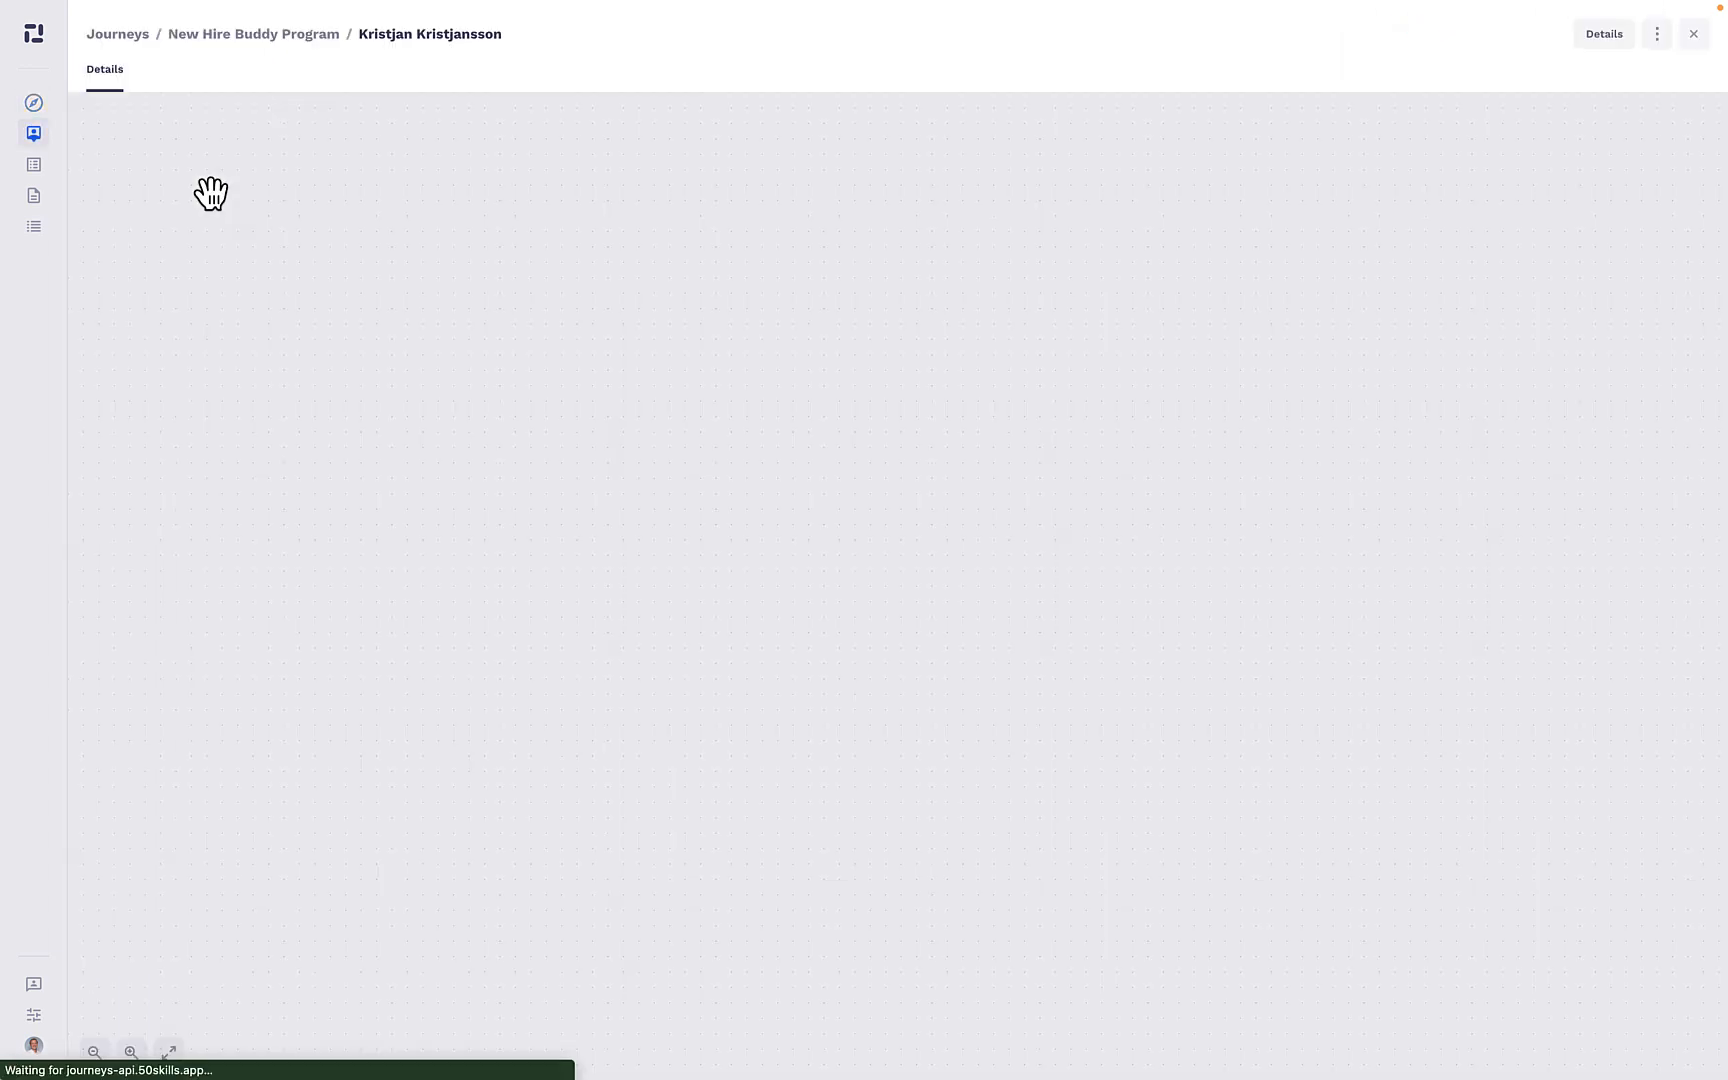
pyautogui.click(966, 157)
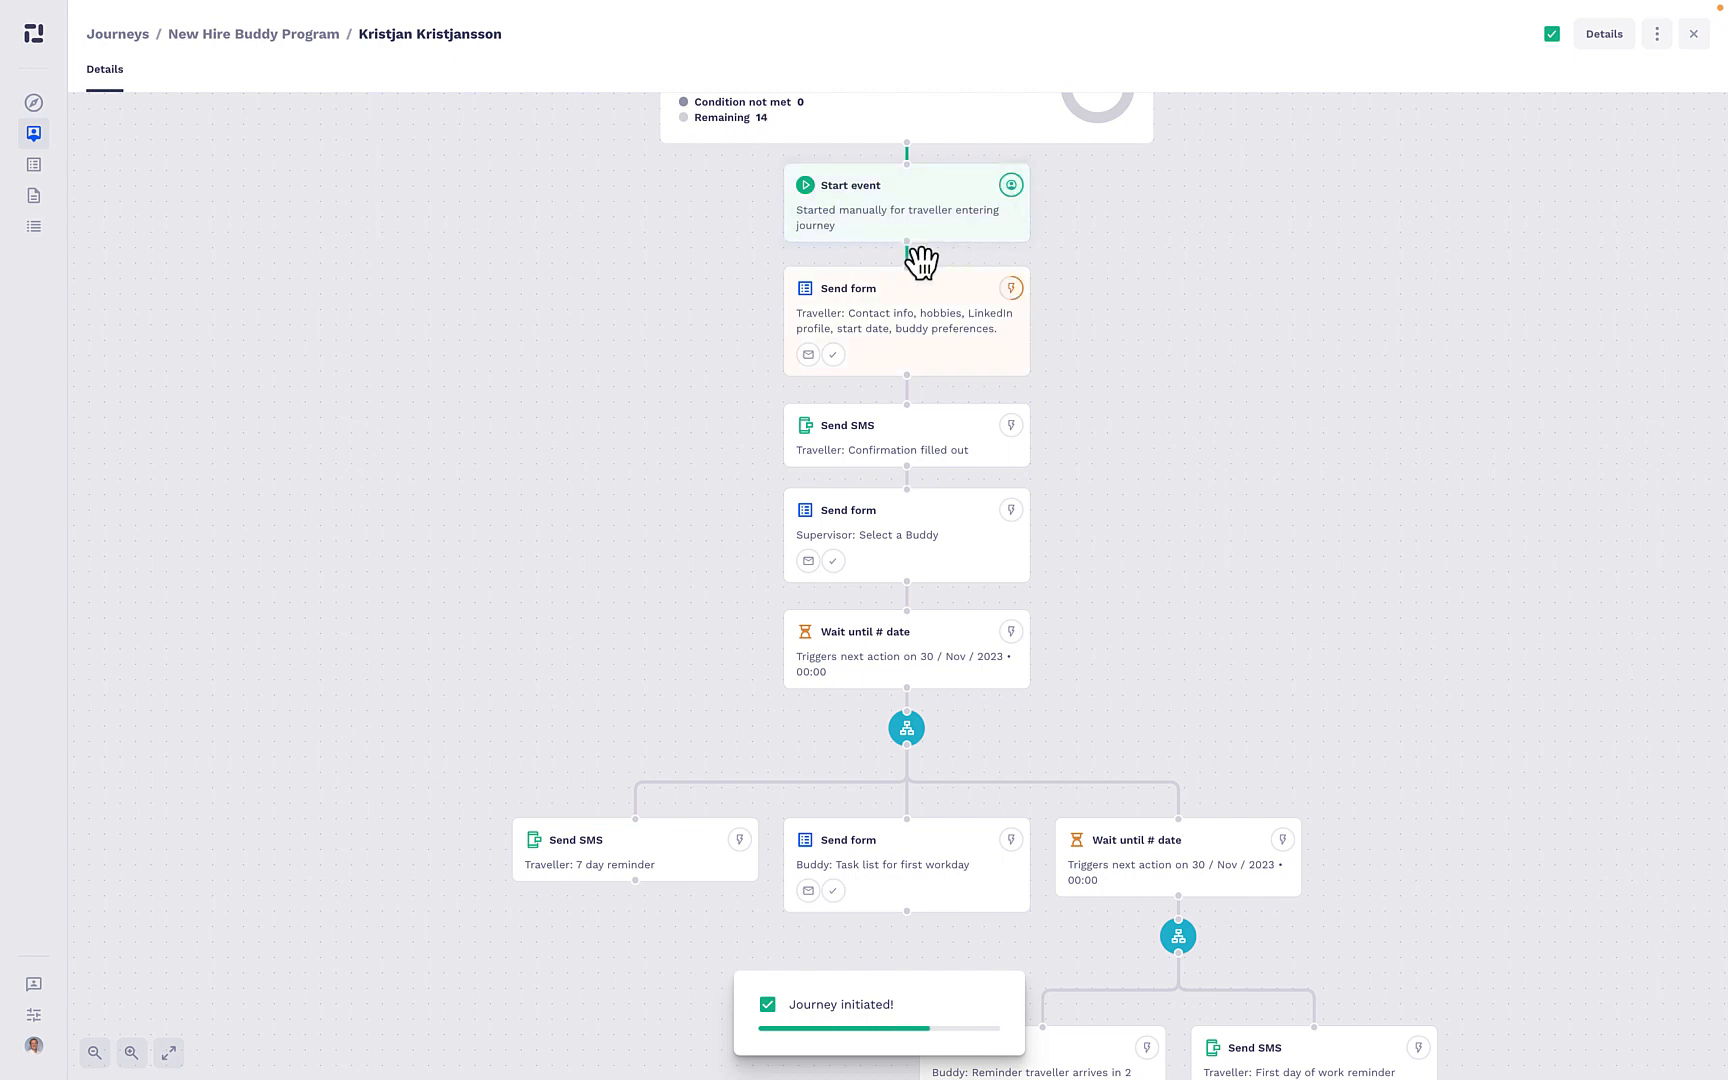
pyautogui.click(905, 326)
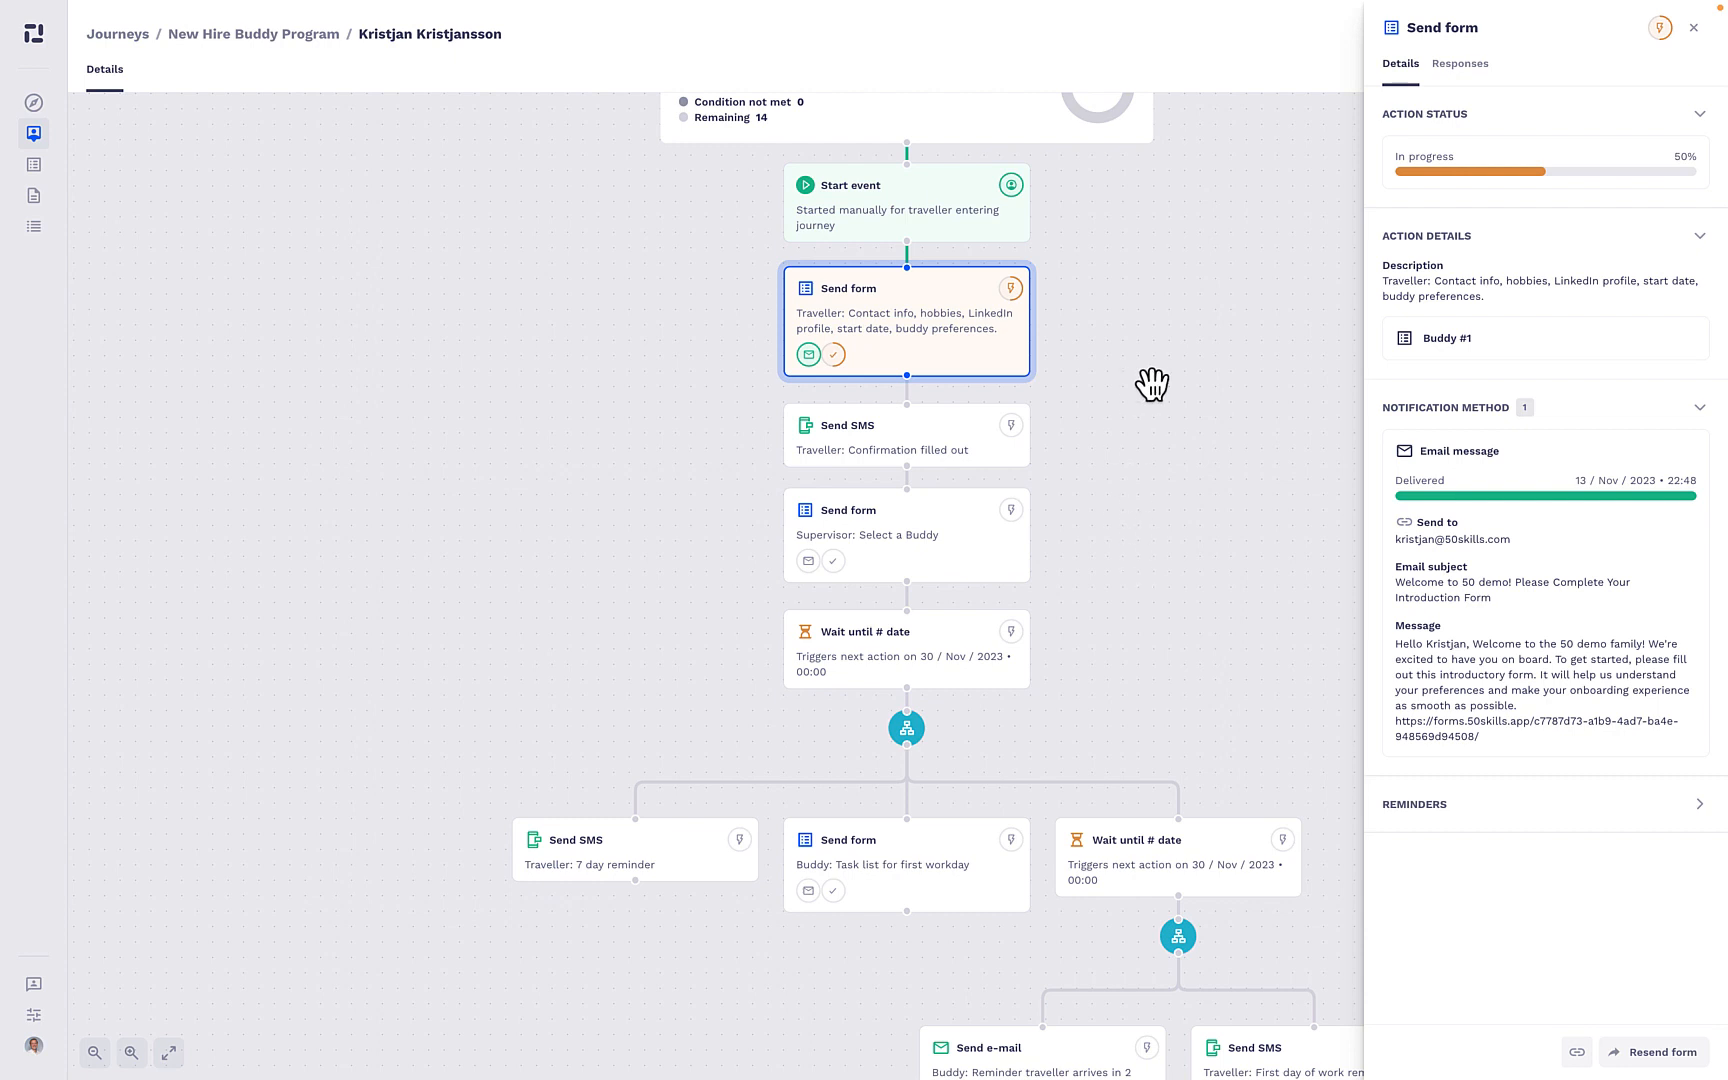
pyautogui.moveTo(1149, 382); pyautogui.dragTo(1152, 528)
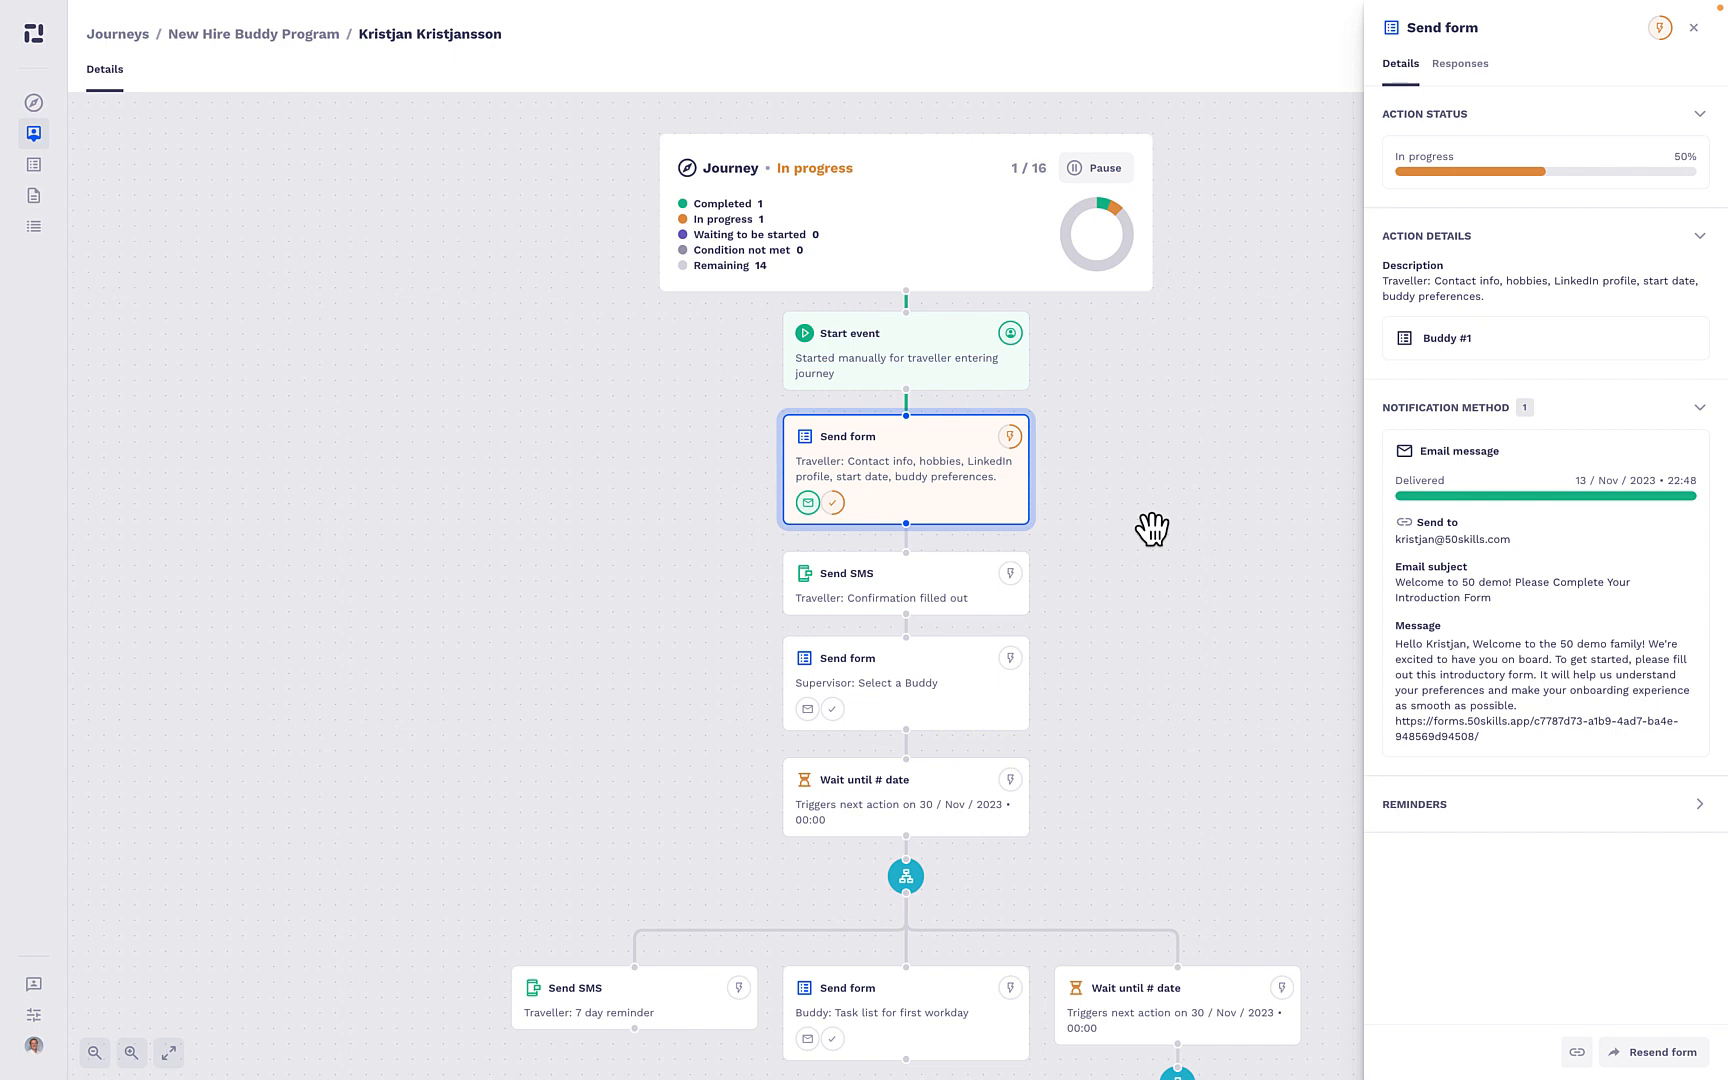